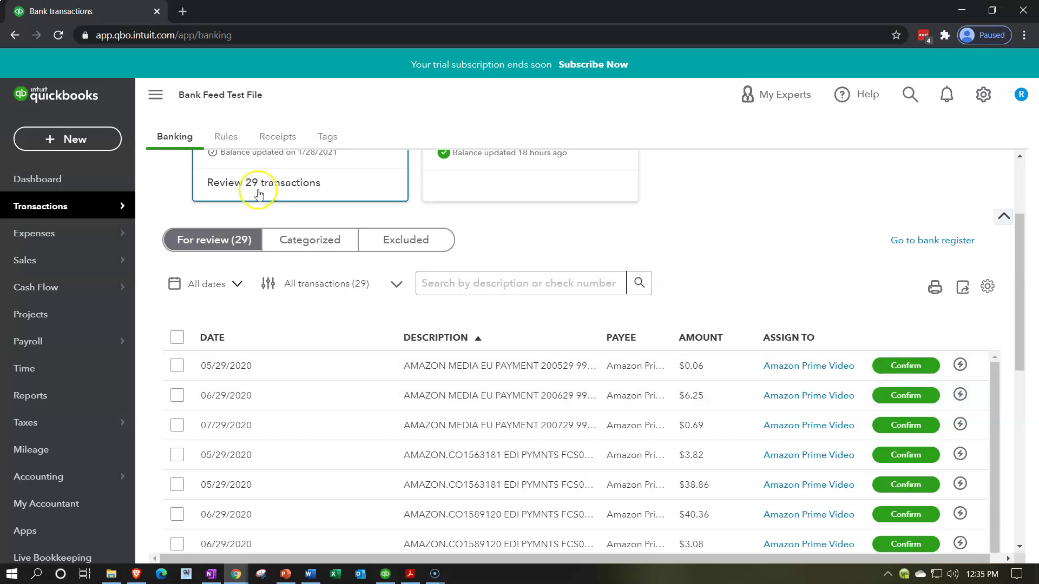
Duplicate the bank transactions page into two additional browser tabs
{"action": "right_click", "coordinate": [107, 11]}
{"action": "left_click", "coordinate": [132, 85]}
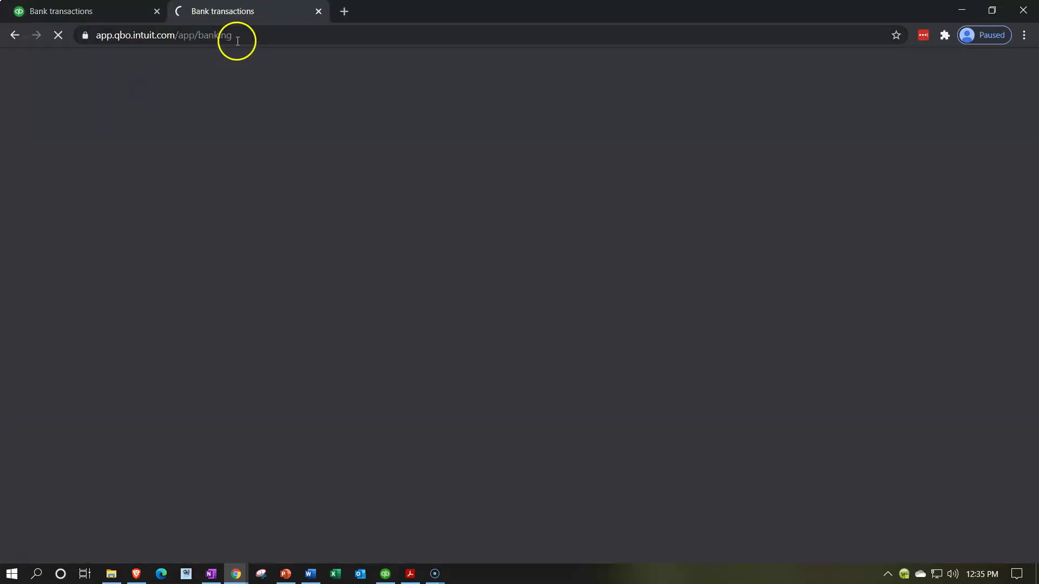
{"action": "right_click", "coordinate": [252, 11]}
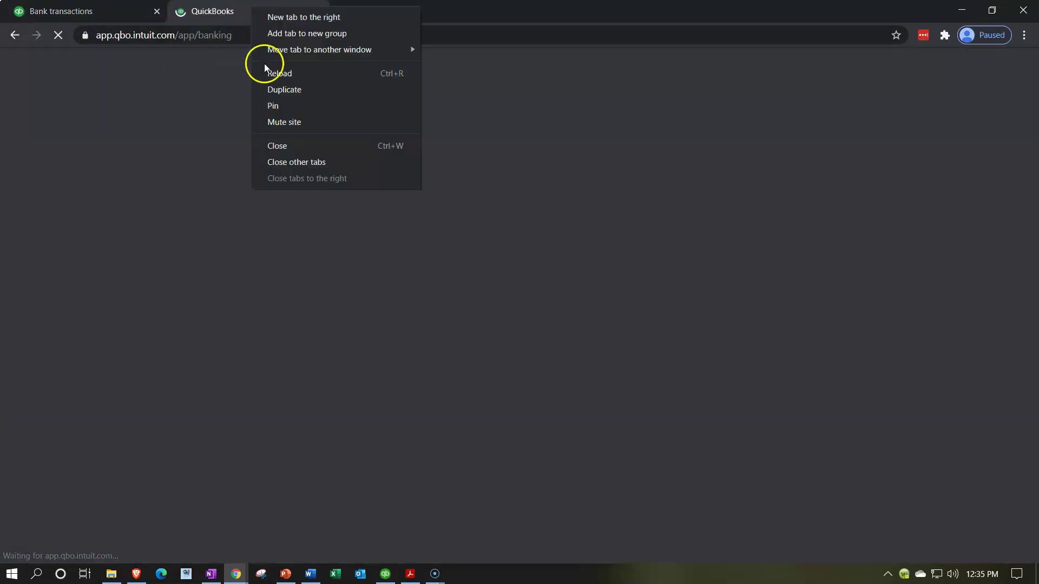
{"action": "left_click", "coordinate": [273, 89]}
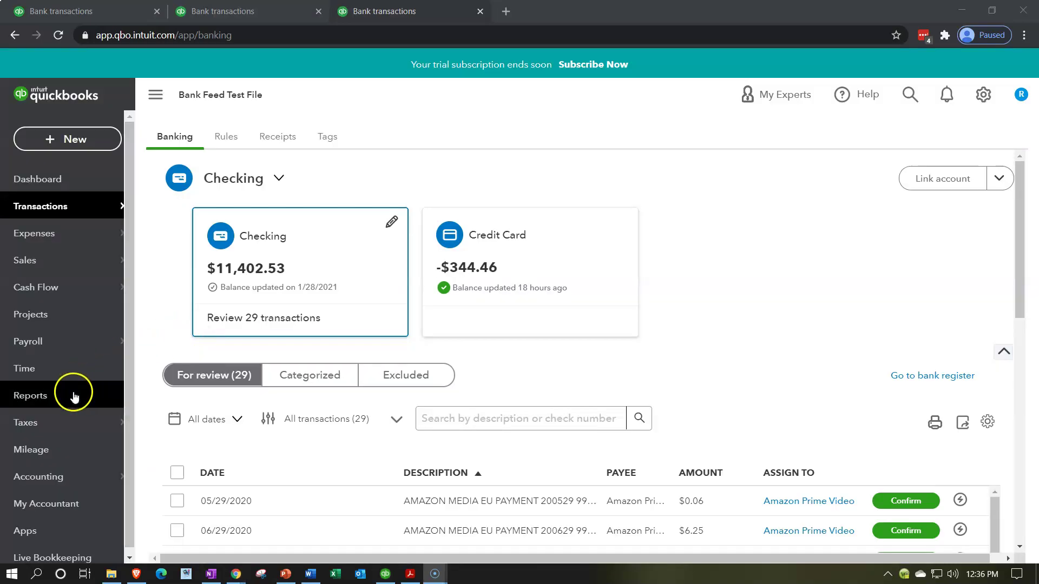
Run the Profit and Loss report in the newest tab for 01/01/2020 to 12/31/2020
{"action": "left_click", "coordinate": [75, 397]}
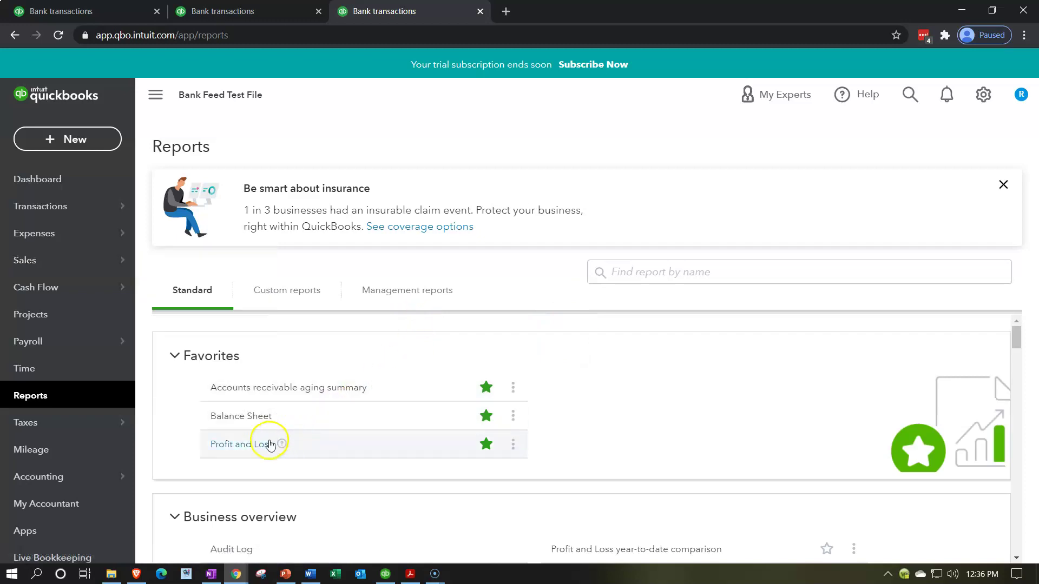
{"action": "left_click", "coordinate": [245, 448]}
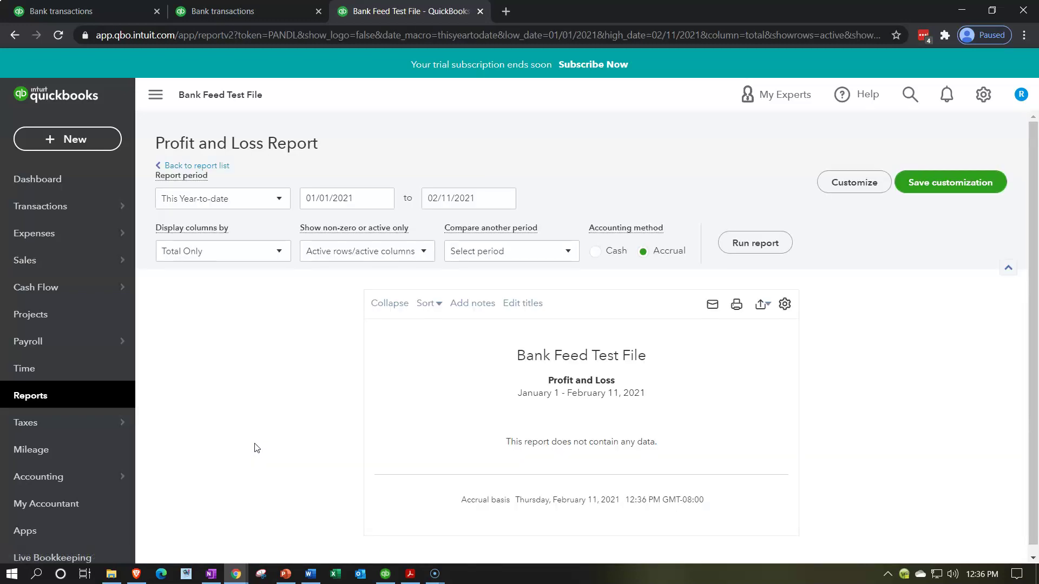
{"action": "left_click", "coordinate": [303, 198]}
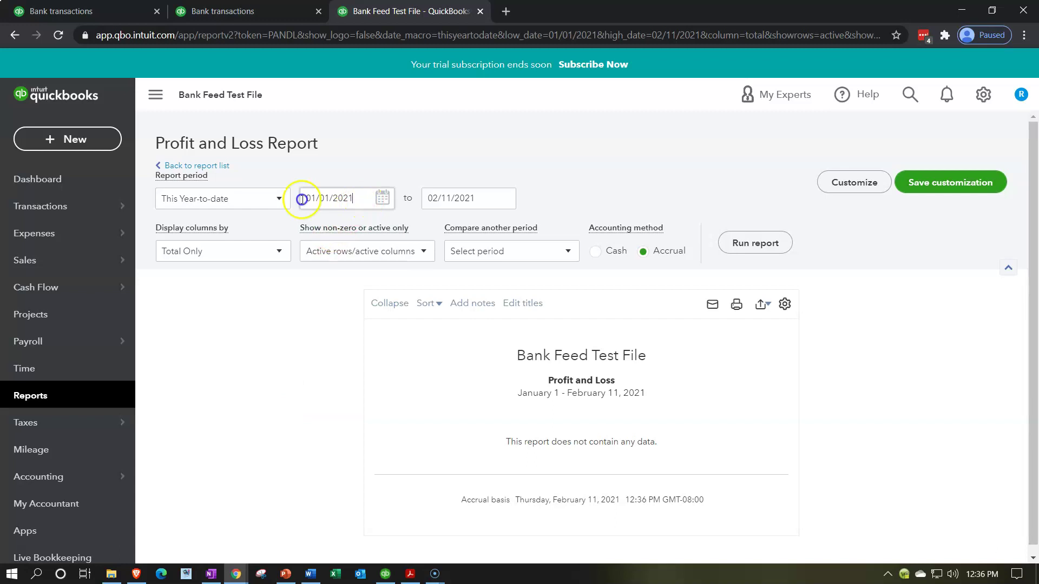
{"action": "type", "text": "01/01/2020"}
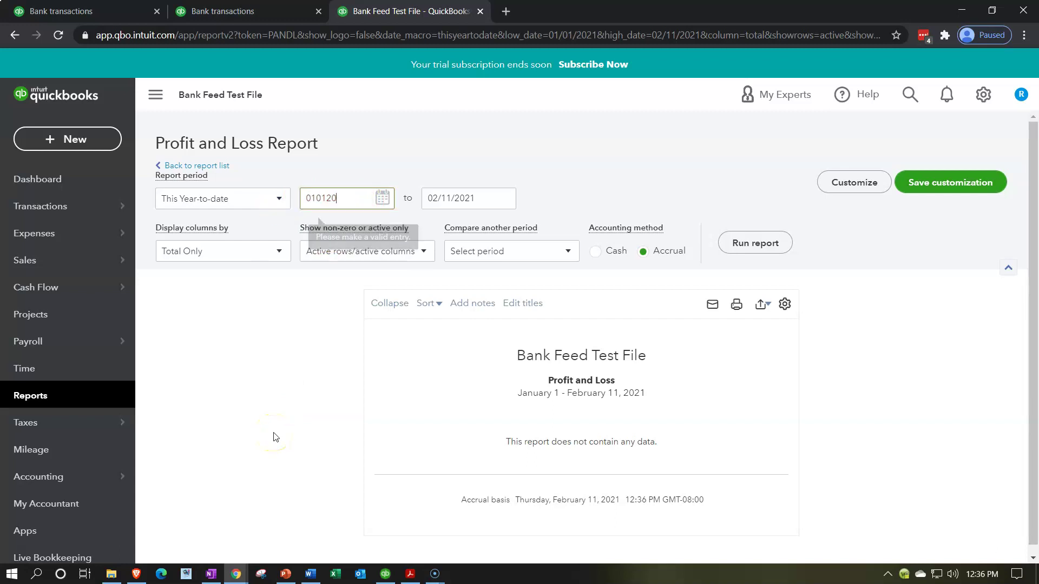
{"action": "key", "text": "Tab"}
{"action": "type", "text": "12/31/2020"}
{"action": "key", "text": "Tab"}
{"action": "left_click", "coordinate": [756, 244]}
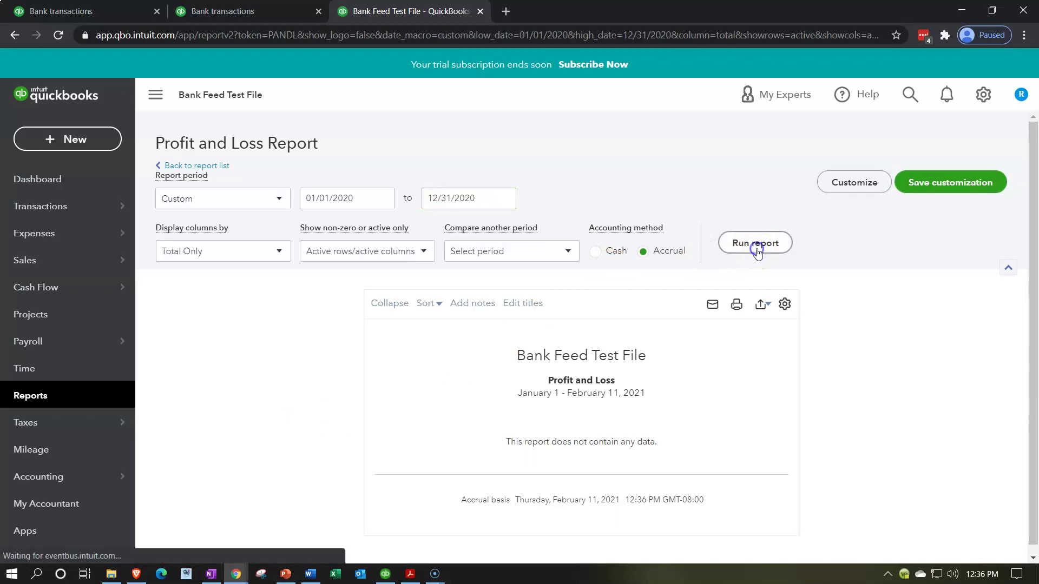
Run the Balance Sheet report in the second browser tab for 01/01/2020 to 12/31/2020
{"action": "left_click", "coordinate": [258, 13]}
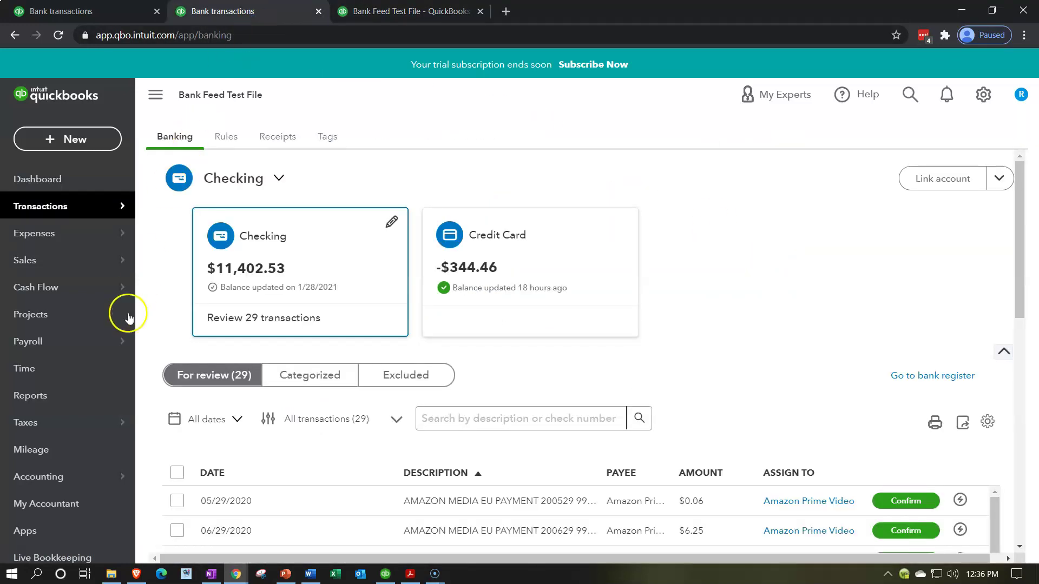
{"action": "left_click", "coordinate": [71, 395]}
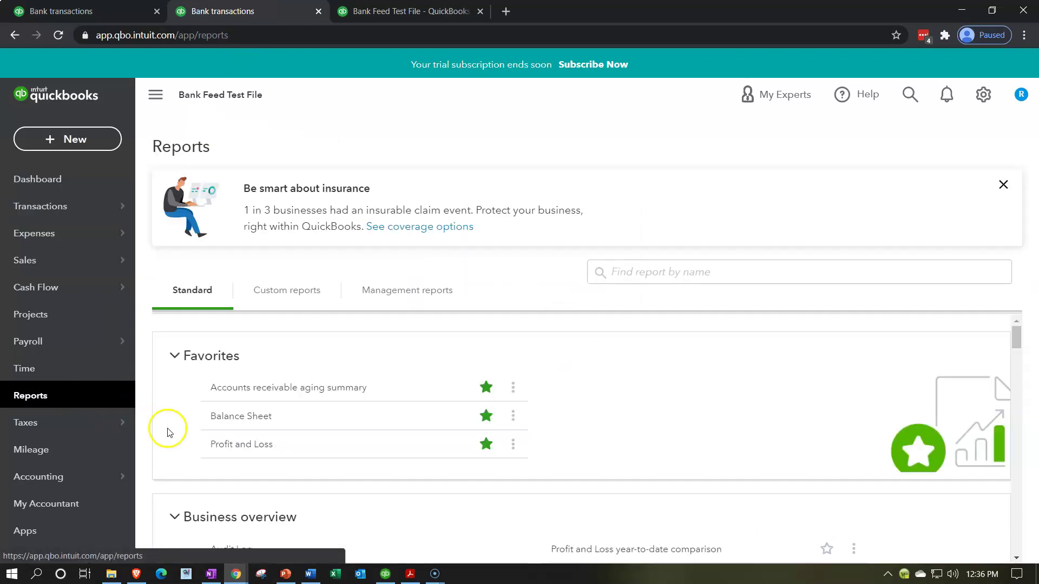
{"action": "left_click", "coordinate": [240, 423]}
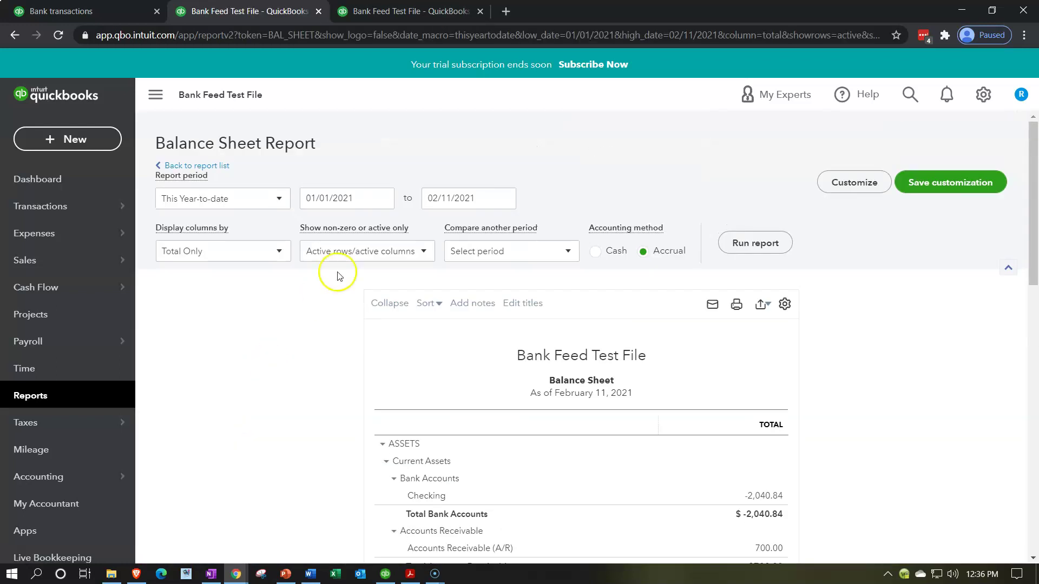
{"action": "left_click", "coordinate": [362, 203]}
{"action": "type", "text": "01/01/2020"}
{"action": "key", "text": "Tab"}
{"action": "type", "text": "12/31/2020"}
{"action": "key", "text": "Tab"}
{"action": "left_click", "coordinate": [572, 301]}
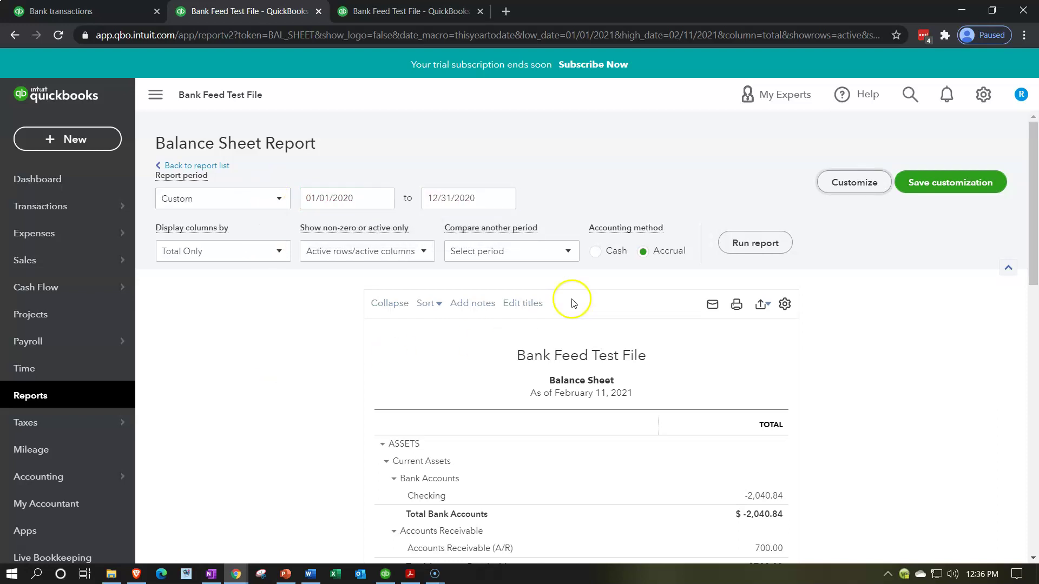
{"action": "left_click", "coordinate": [734, 243]}
{"action": "scroll", "coordinate": [735, 250], "scroll_direction": "down", "scroll_amount": 3}
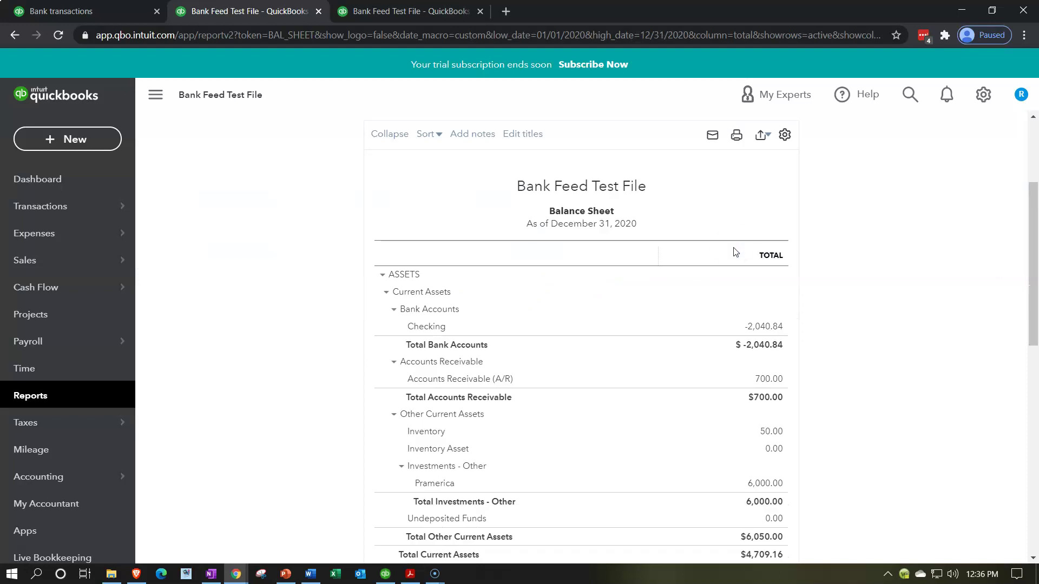
Hide the navigation sidebar on the Balance Sheet page and enlarge the page zoom
{"action": "left_click", "coordinate": [155, 94]}
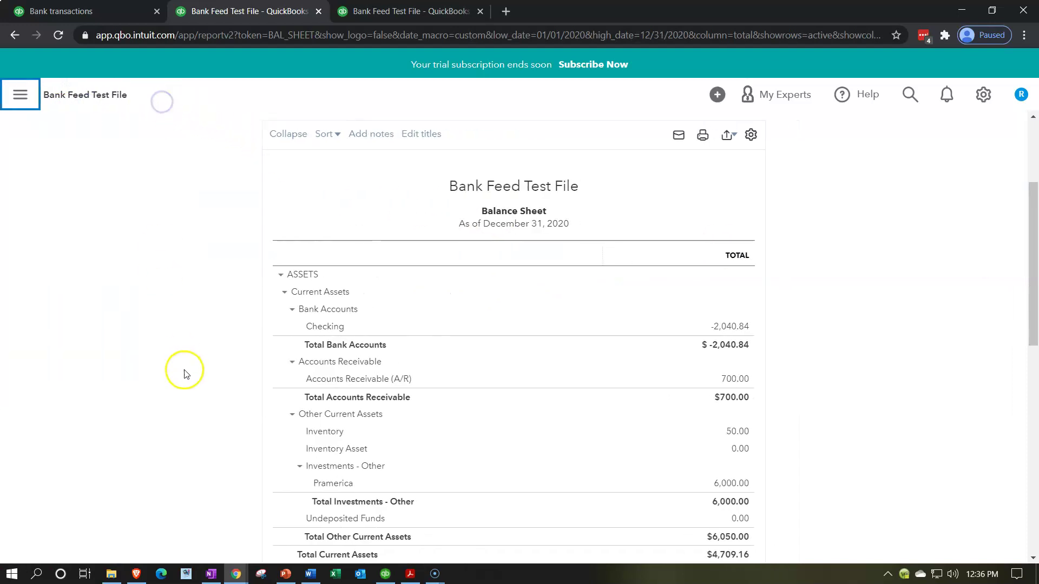
{"action": "key", "text": "ctrl+plus"}
{"action": "key", "text": "ctrl+plus"}
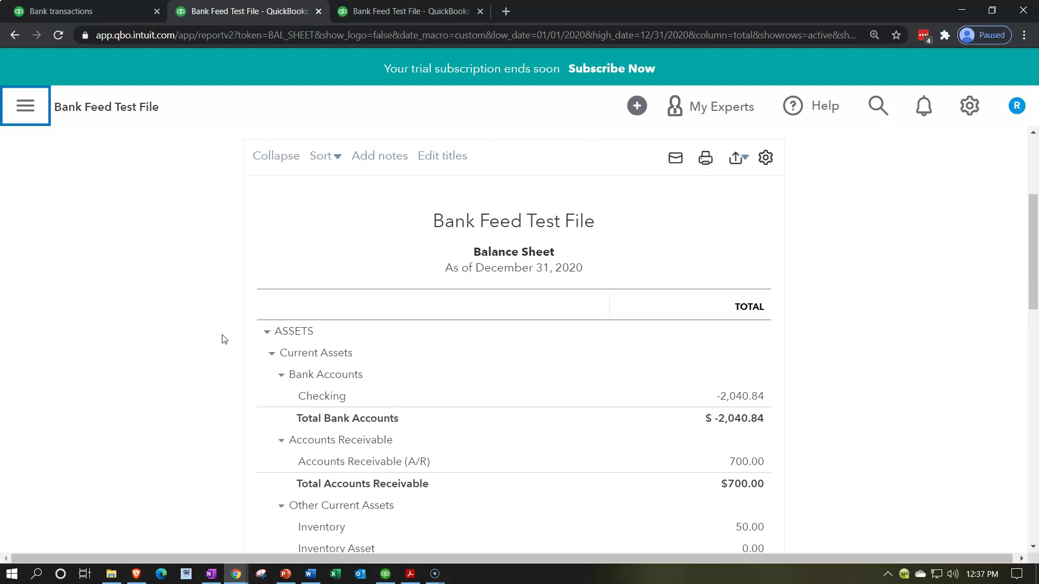
Return to the Profit and Loss report and hide its navigation sidebar to view the income and expense lines
{"action": "left_click", "coordinate": [389, 21]}
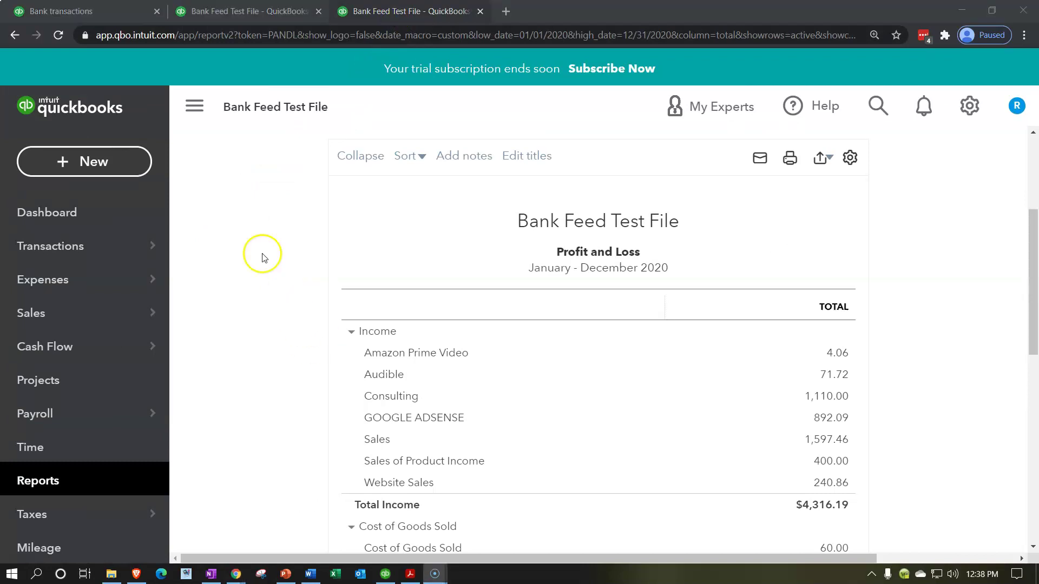
{"action": "left_click", "coordinate": [203, 128]}
{"action": "scroll", "coordinate": [186, 320], "scroll_direction": "down", "scroll_amount": 3}
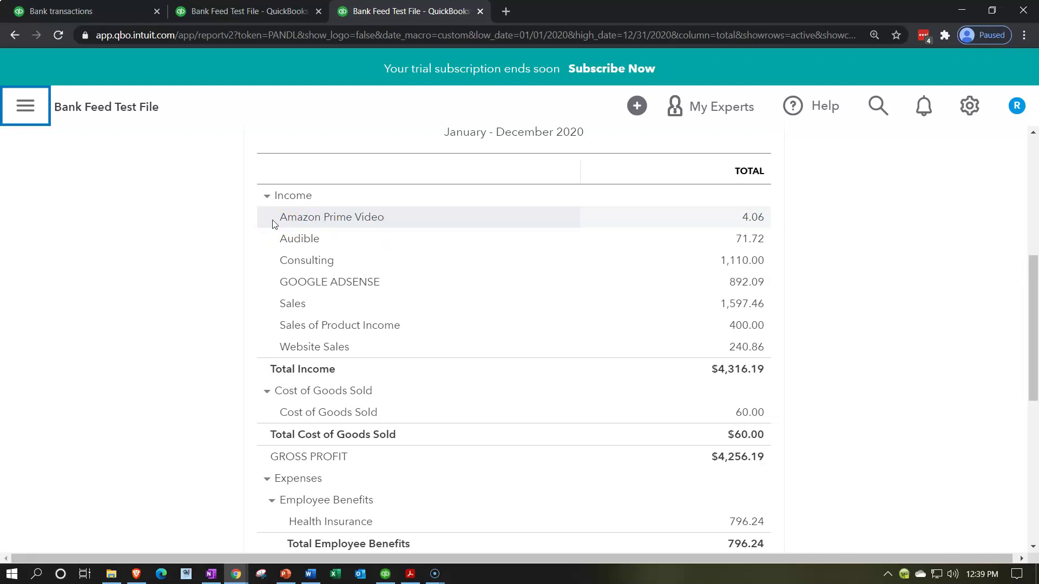
Return to the bank transactions page, hide its navigation sidebar and examine the Amazon and Audible deposits awaiting review
{"action": "left_click", "coordinate": [91, 13]}
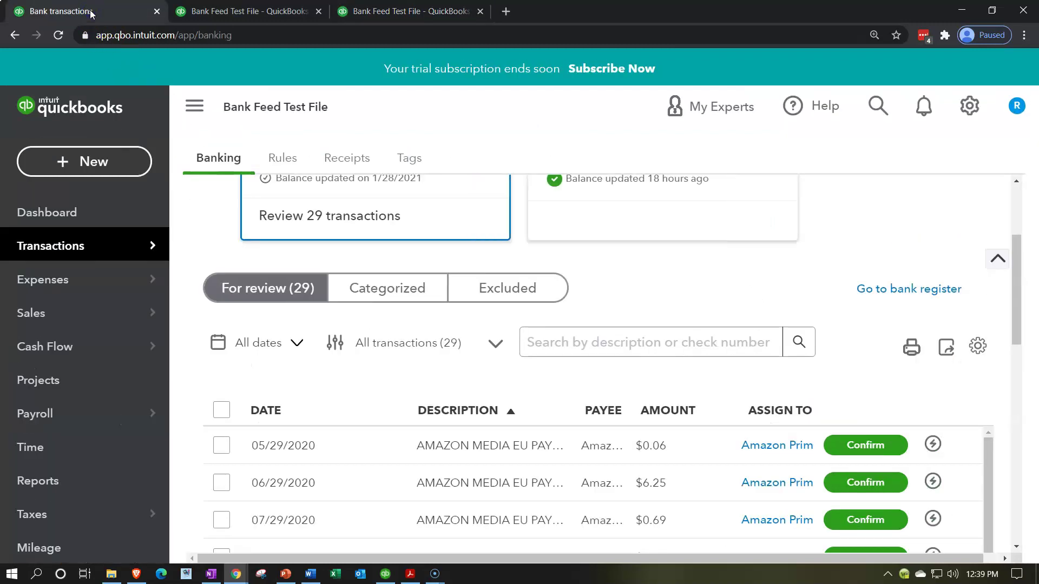
{"action": "left_click", "coordinate": [195, 107]}
{"action": "scroll", "coordinate": [371, 330], "scroll_direction": "down", "scroll_amount": 1}
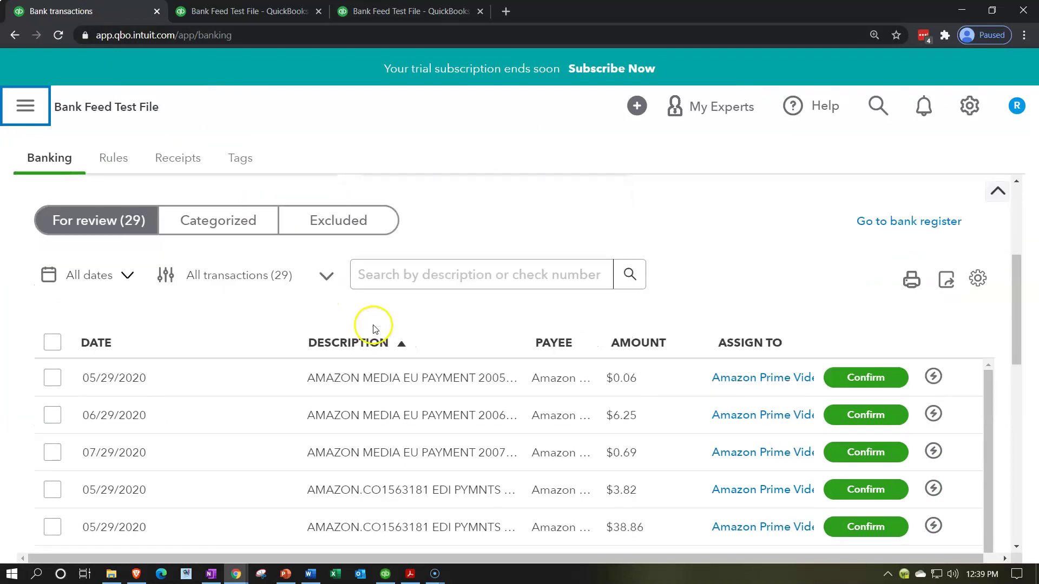
{"action": "scroll", "coordinate": [392, 346], "scroll_direction": "down", "scroll_amount": 3}
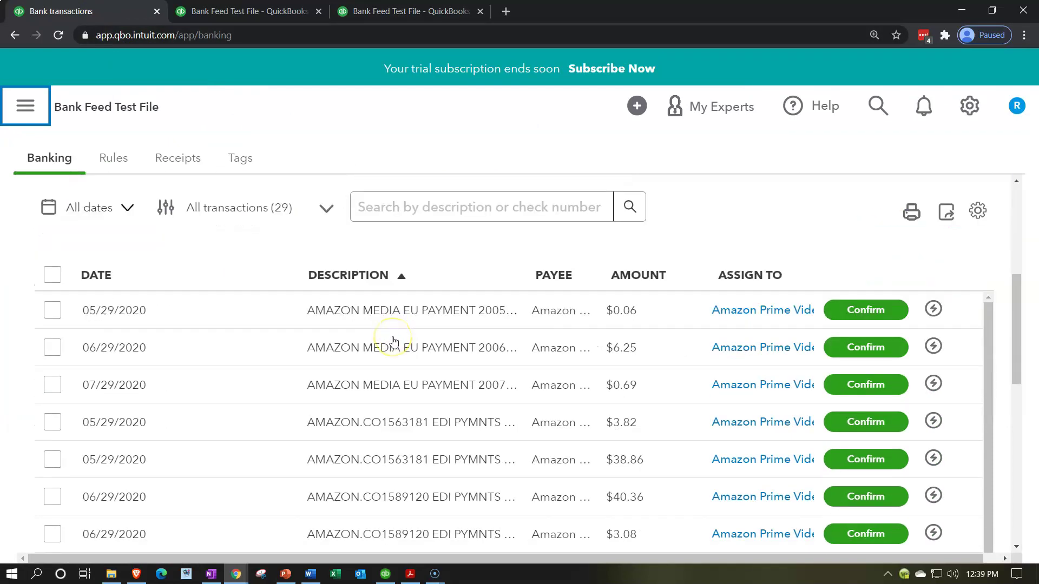
{"action": "scroll", "coordinate": [393, 368], "scroll_direction": "up", "scroll_amount": 1}
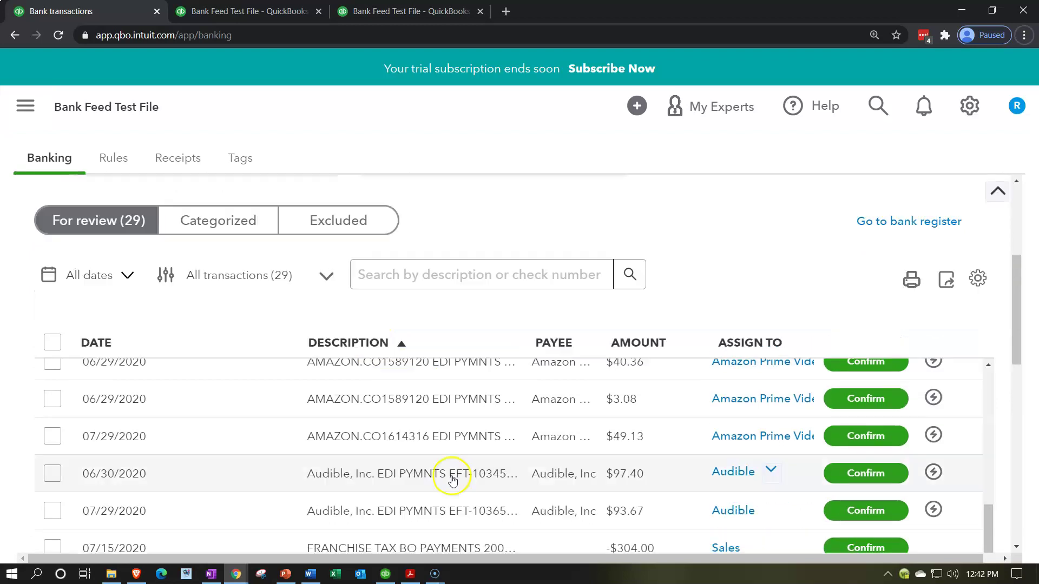
{"action": "scroll", "coordinate": [453, 476], "scroll_direction": "up", "scroll_amount": 3}
{"action": "scroll", "coordinate": [453, 480], "scroll_direction": "up", "scroll_amount": 1}
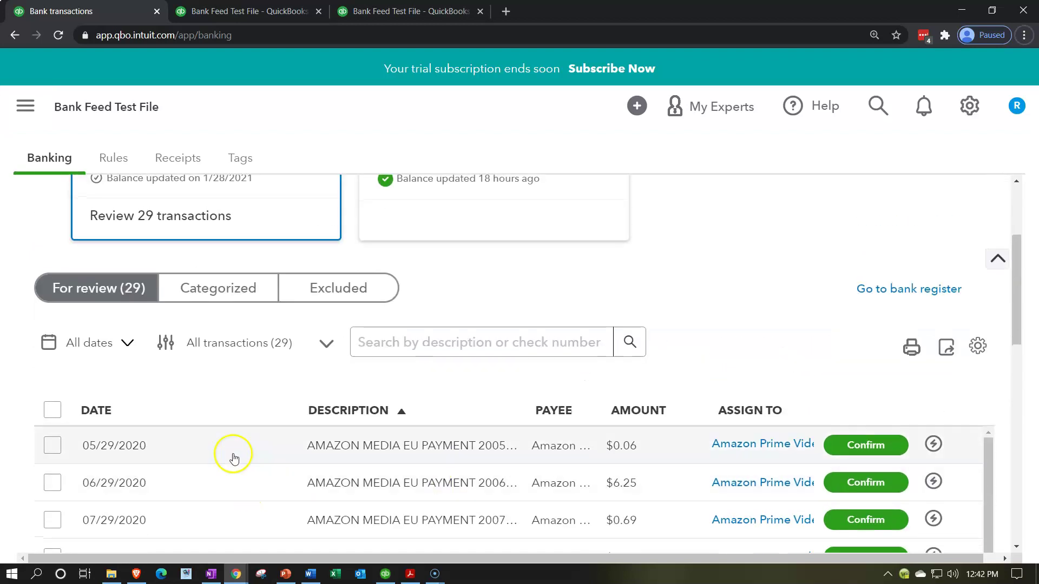
{"action": "scroll", "coordinate": [232, 455], "scroll_direction": "down", "scroll_amount": 1}
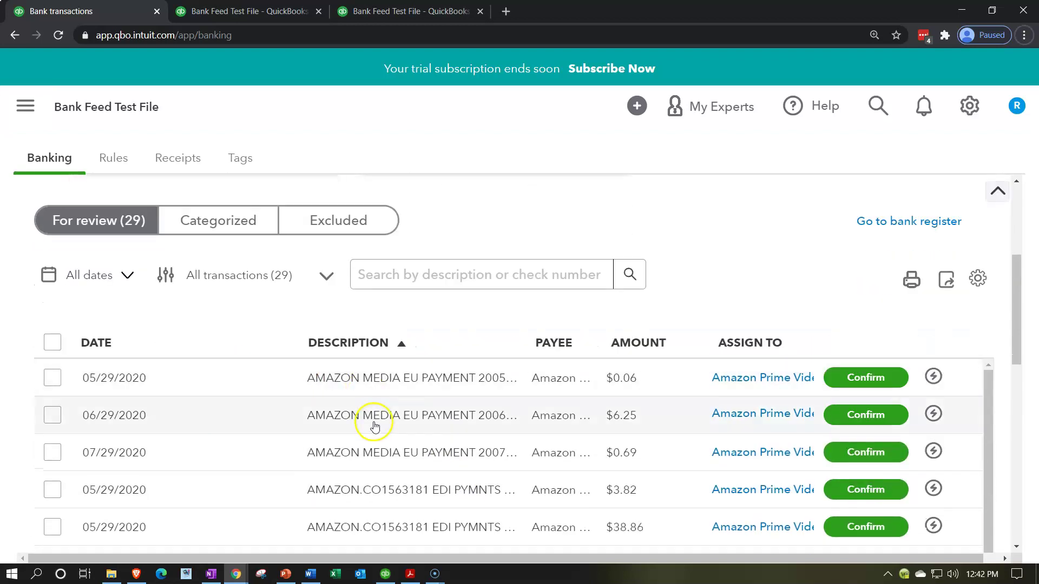
{"action": "scroll", "coordinate": [377, 432], "scroll_direction": "down", "scroll_amount": 2}
{"action": "scroll", "coordinate": [396, 442], "scroll_direction": "down", "scroll_amount": 3}
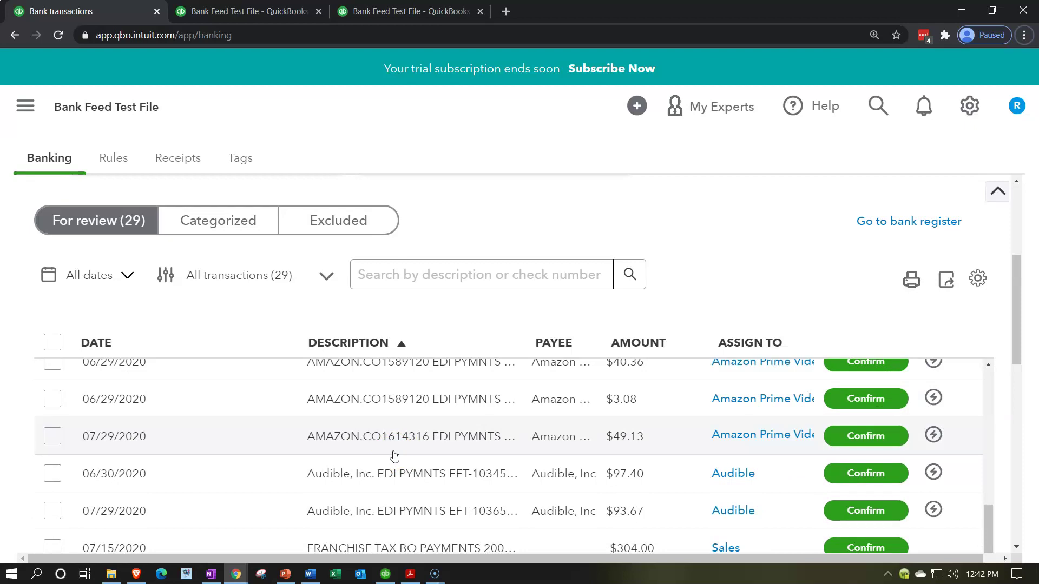
{"action": "scroll", "coordinate": [394, 457], "scroll_direction": "up", "scroll_amount": 3}
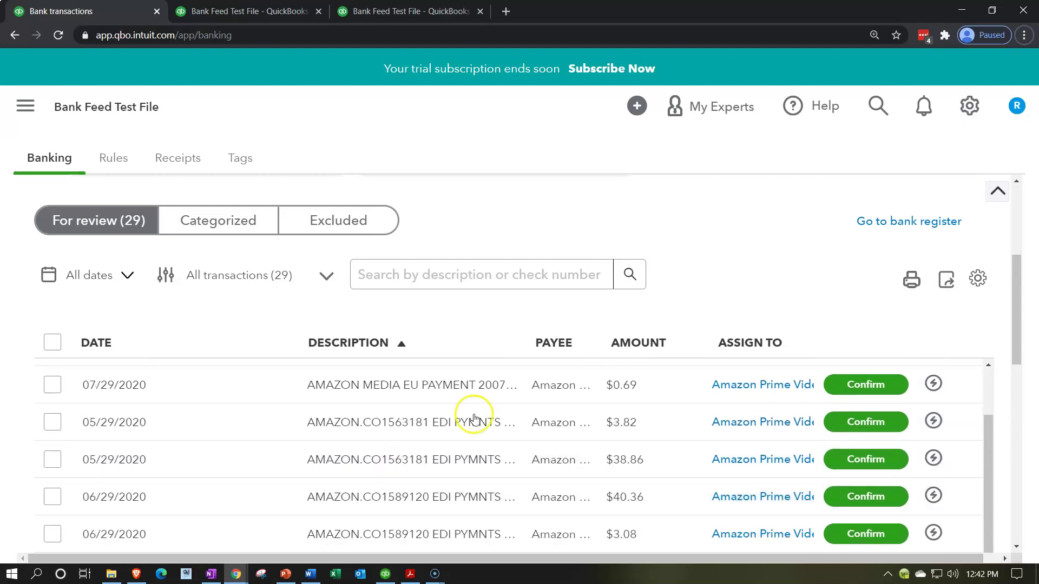
Reduce the page zoom one level and examine the descriptions, payees and assigned categories of the Amazon payments for review
{"action": "key", "text": "ctrl+minus"}
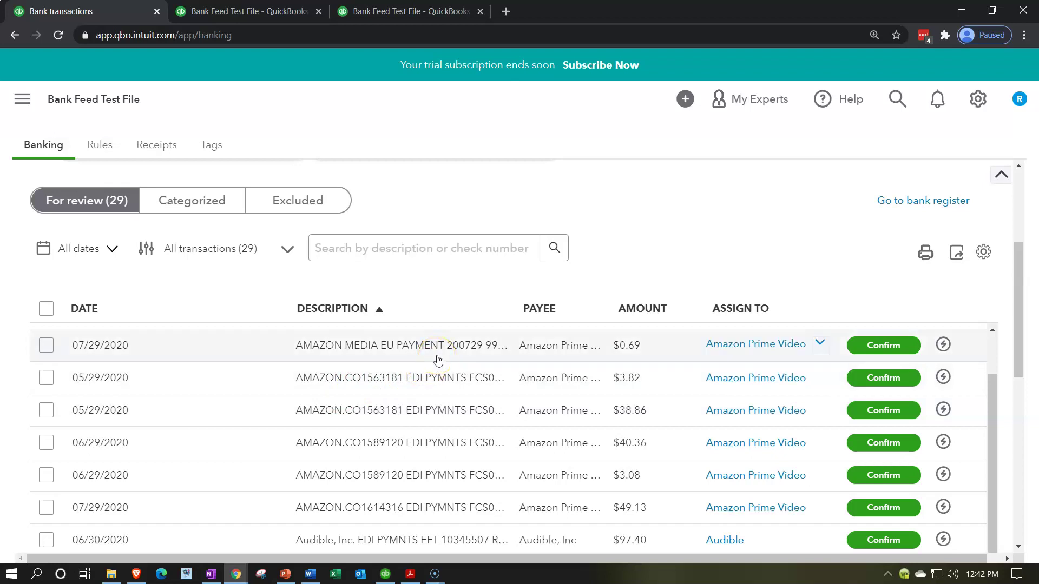
{"action": "left_click", "coordinate": [316, 401]}
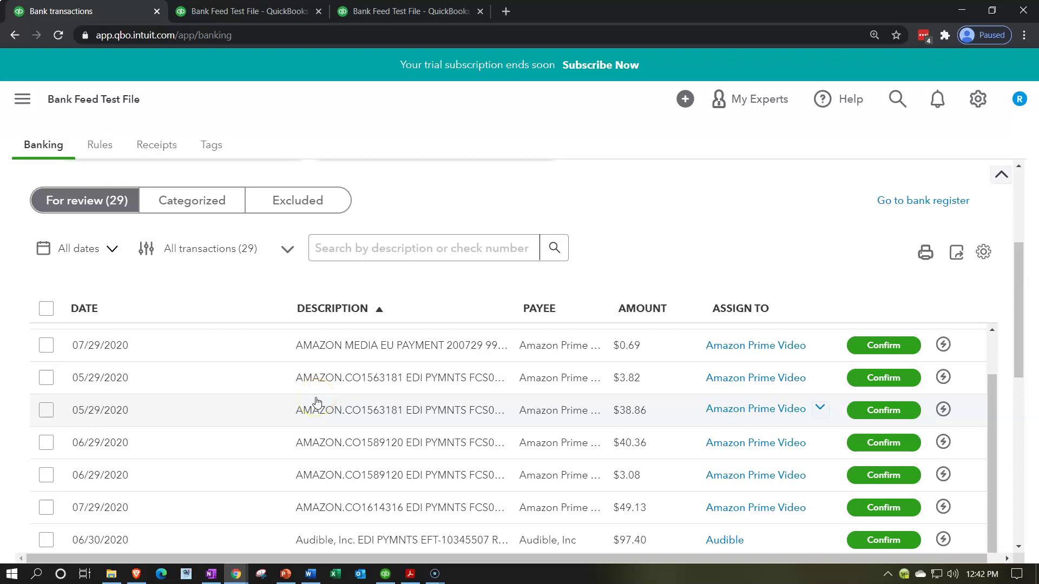
{"action": "left_click", "coordinate": [316, 389]}
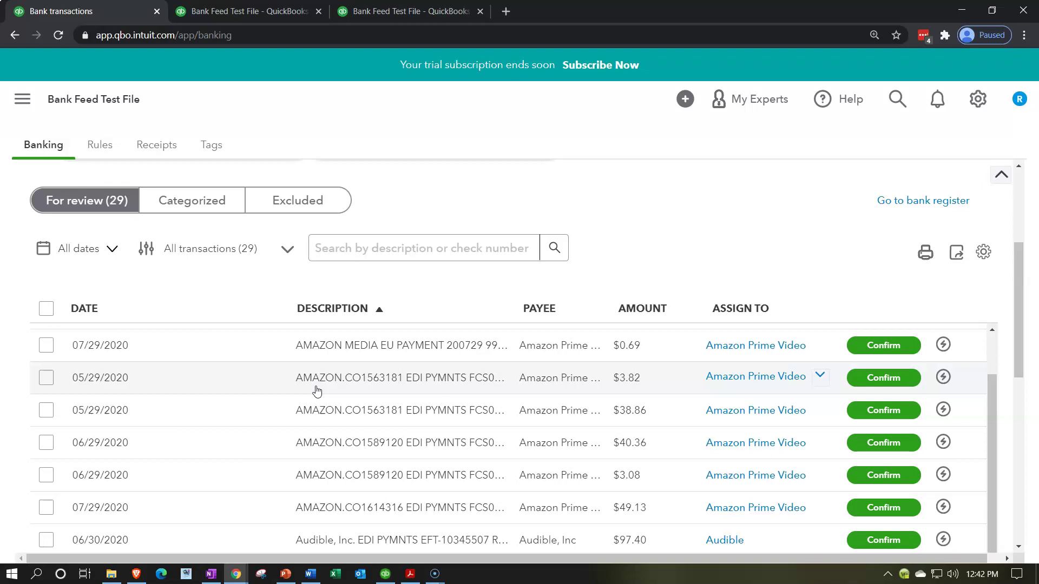
{"action": "left_click", "coordinate": [354, 361]}
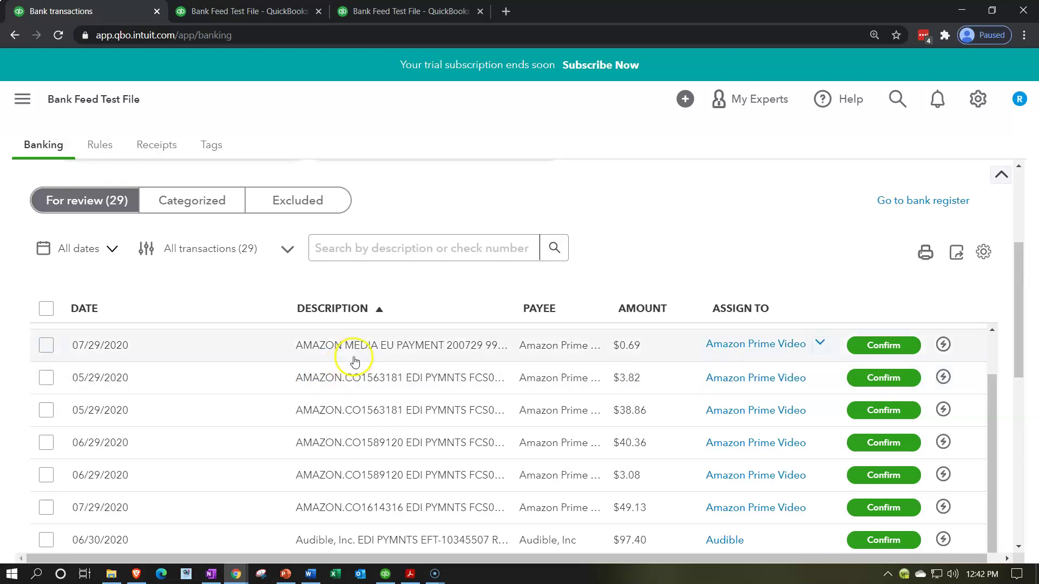
{"action": "scroll", "coordinate": [383, 452], "scroll_direction": "down", "scroll_amount": 2}
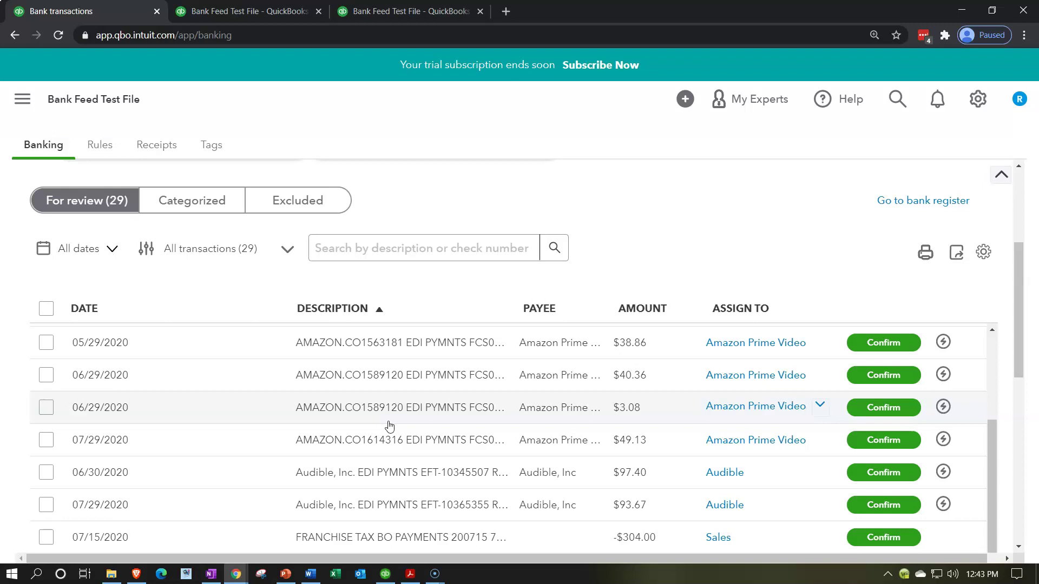
{"action": "scroll", "coordinate": [389, 426], "scroll_direction": "up", "scroll_amount": 1}
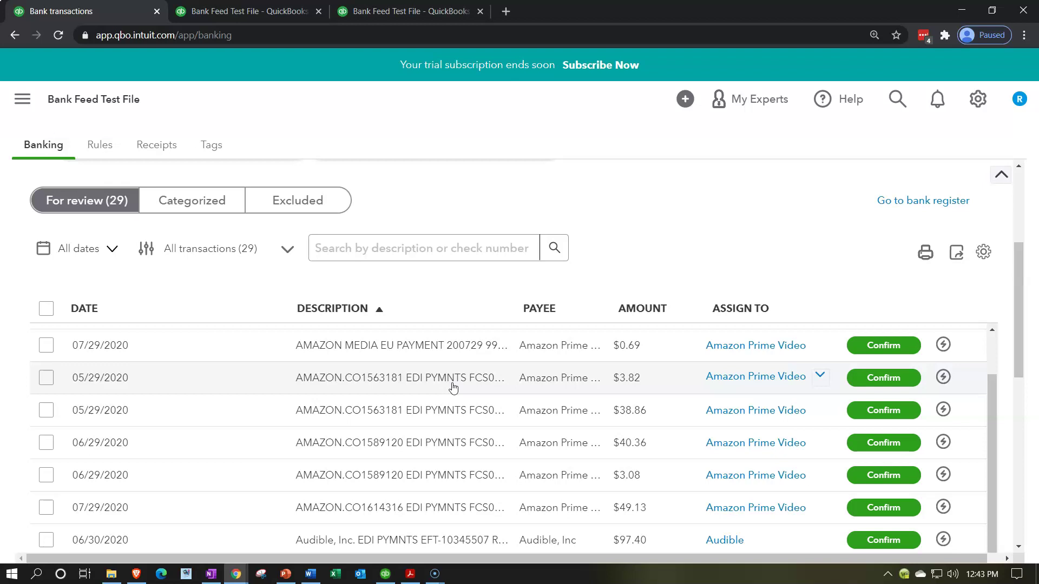
Expand the 07/29/2020 Amazon Media EU payment of $0.69 and review its category, bank detail and applied rule
{"action": "left_click", "coordinate": [430, 355]}
{"action": "scroll", "coordinate": [430, 356], "scroll_direction": "down", "scroll_amount": 6}
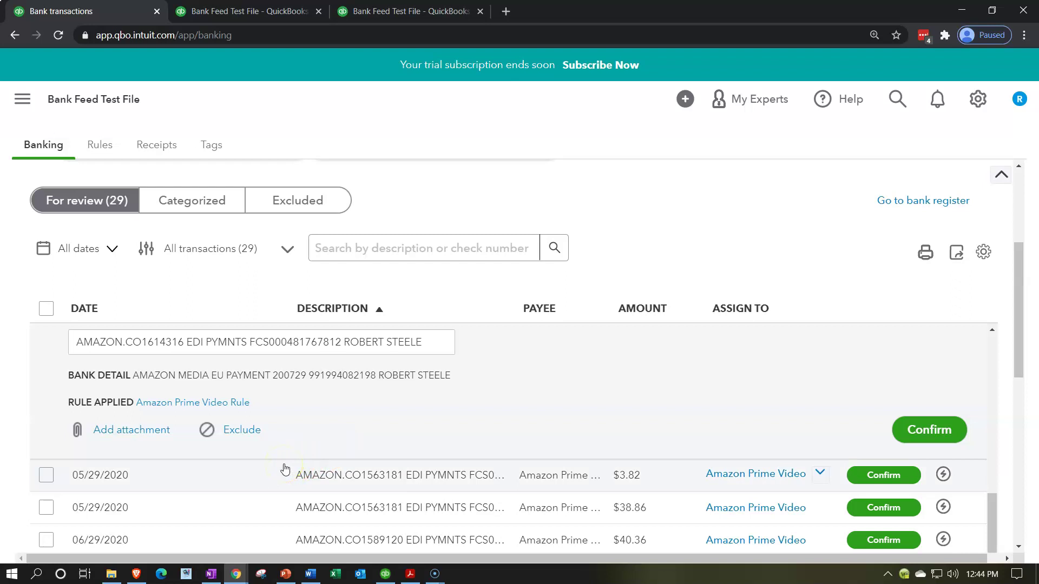
{"action": "scroll", "coordinate": [285, 469], "scroll_direction": "up", "scroll_amount": 5}
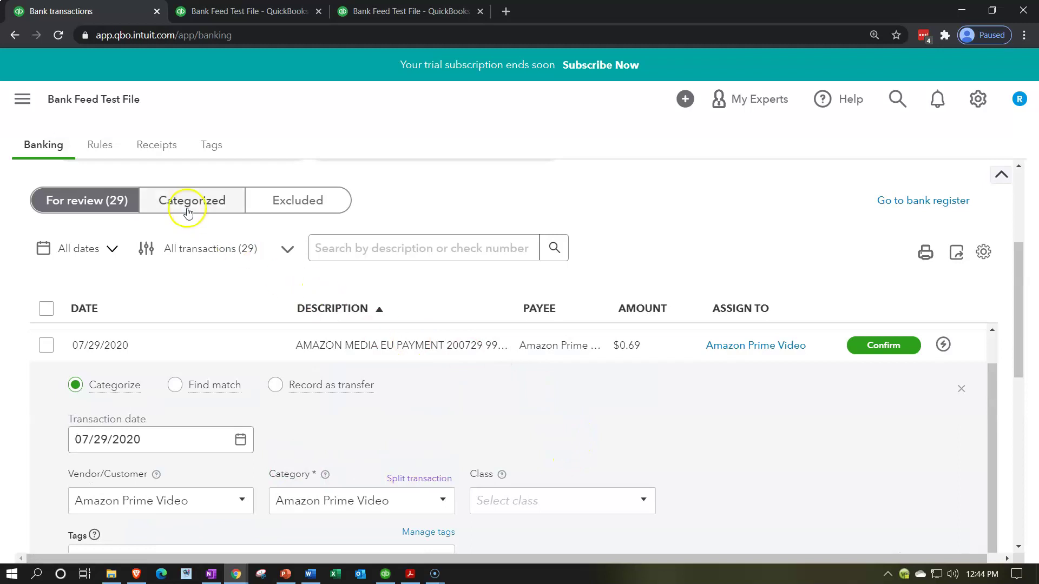
Go to the bank rules list and open the Amazon Prime Video rule for editing
{"action": "left_click", "coordinate": [106, 152]}
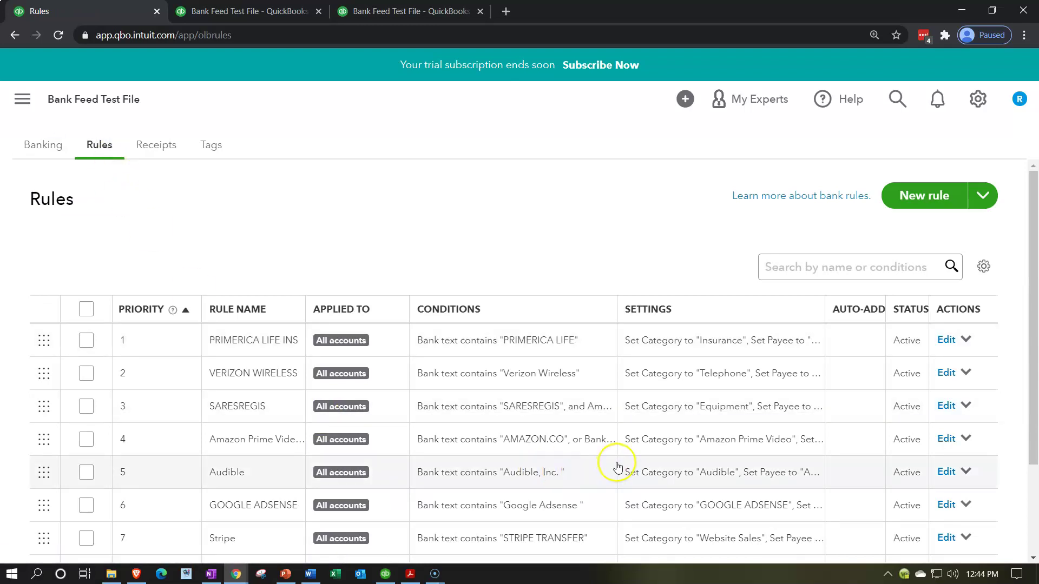
{"action": "scroll", "coordinate": [618, 467], "scroll_direction": "down", "scroll_amount": 3}
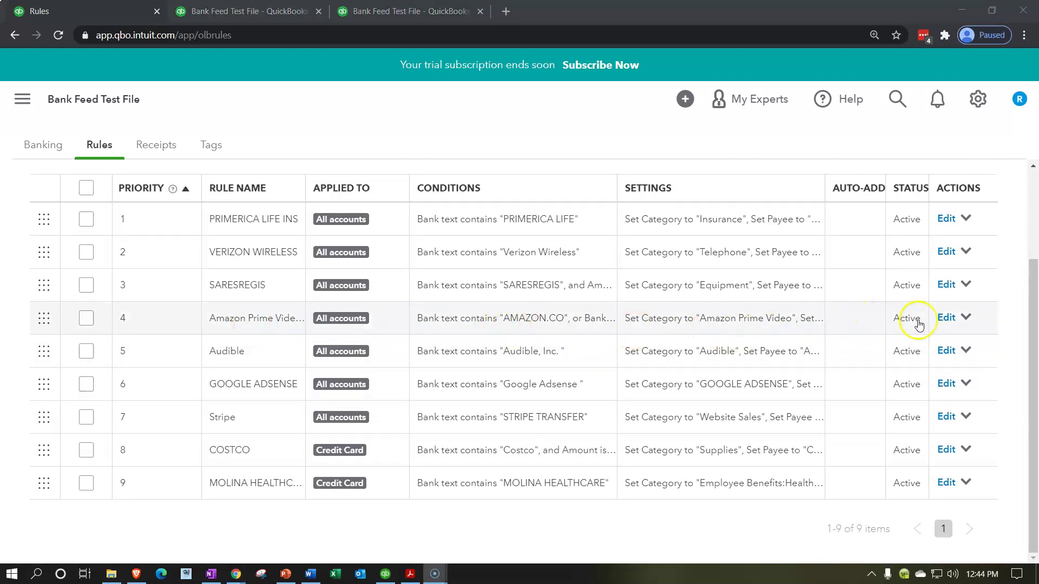
{"action": "left_click", "coordinate": [946, 319]}
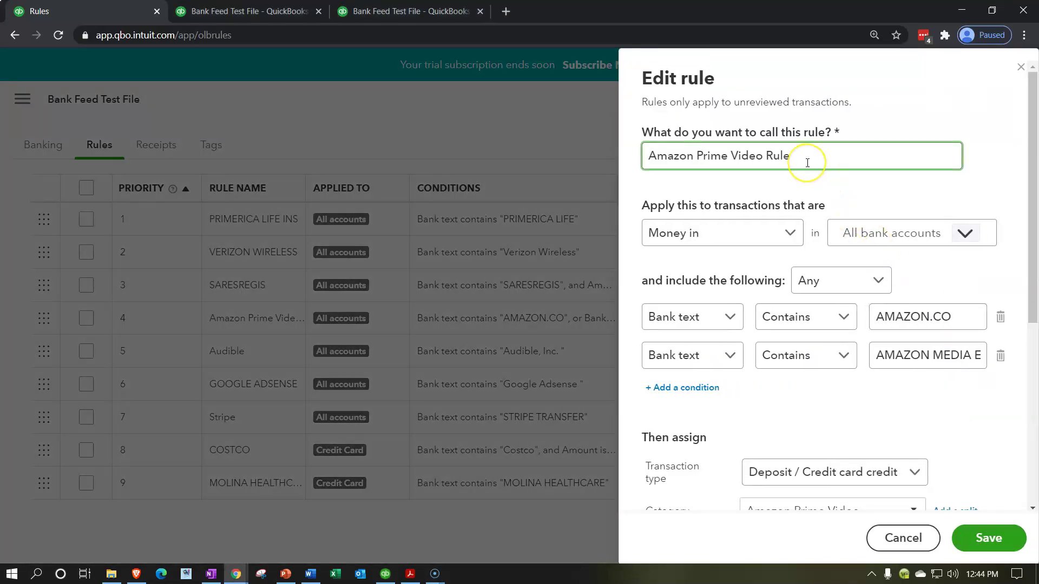
Examine the rule's money-in setting, bank account scope and the full text of its two bank text conditions
{"action": "left_click", "coordinate": [780, 233]}
{"action": "left_click", "coordinate": [906, 243]}
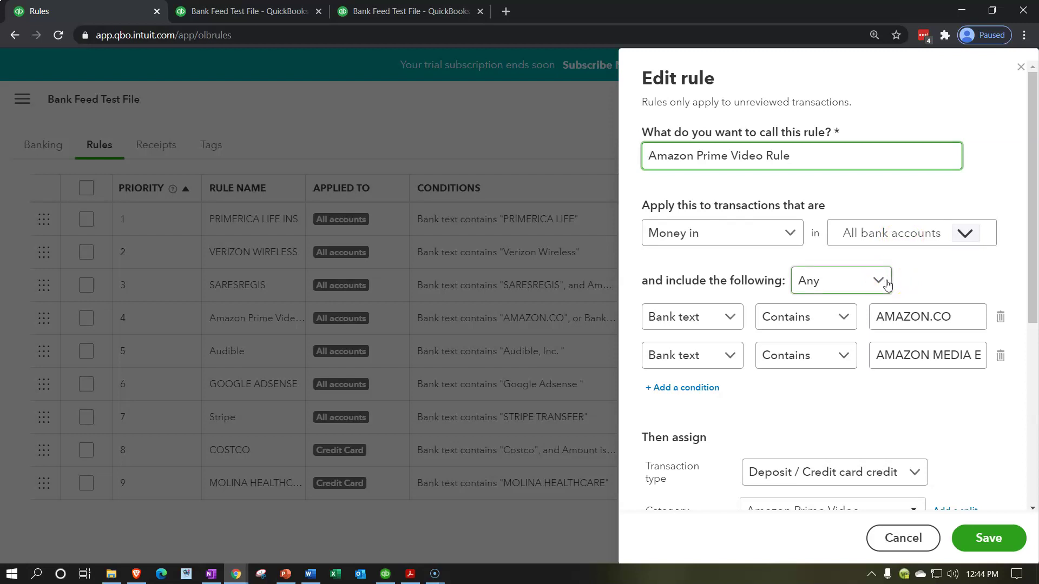
{"action": "left_click", "coordinate": [731, 332]}
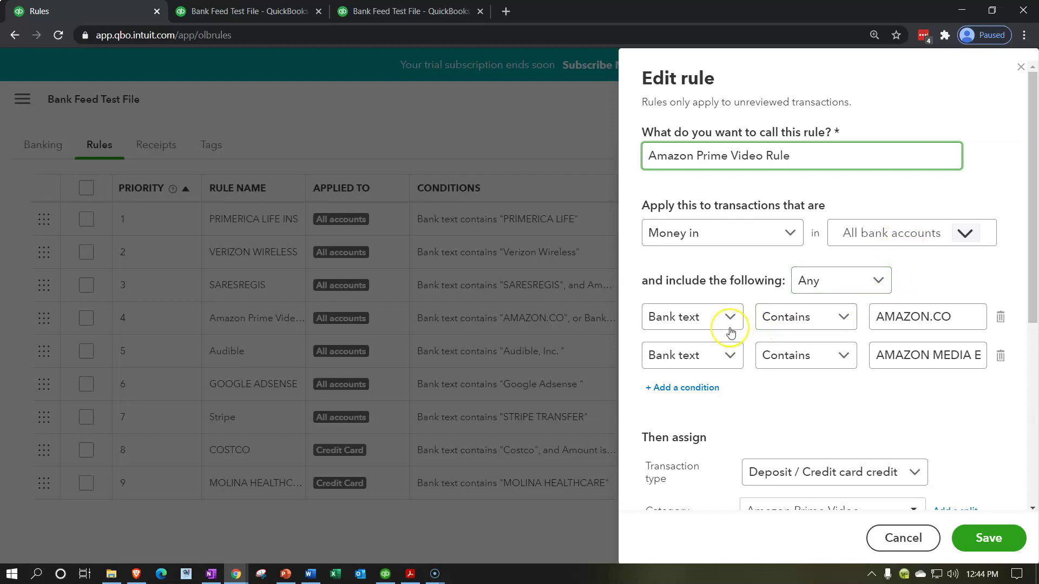
{"action": "left_click", "coordinate": [891, 325]}
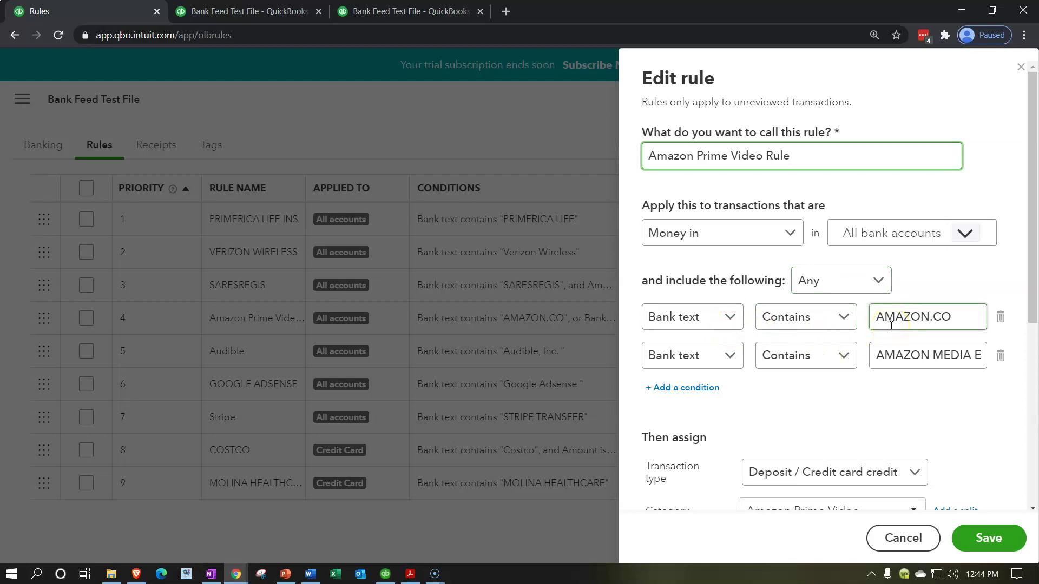
{"action": "left_click", "coordinate": [954, 319]}
{"action": "left_click", "coordinate": [960, 359]}
{"action": "left_click", "coordinate": [963, 381]}
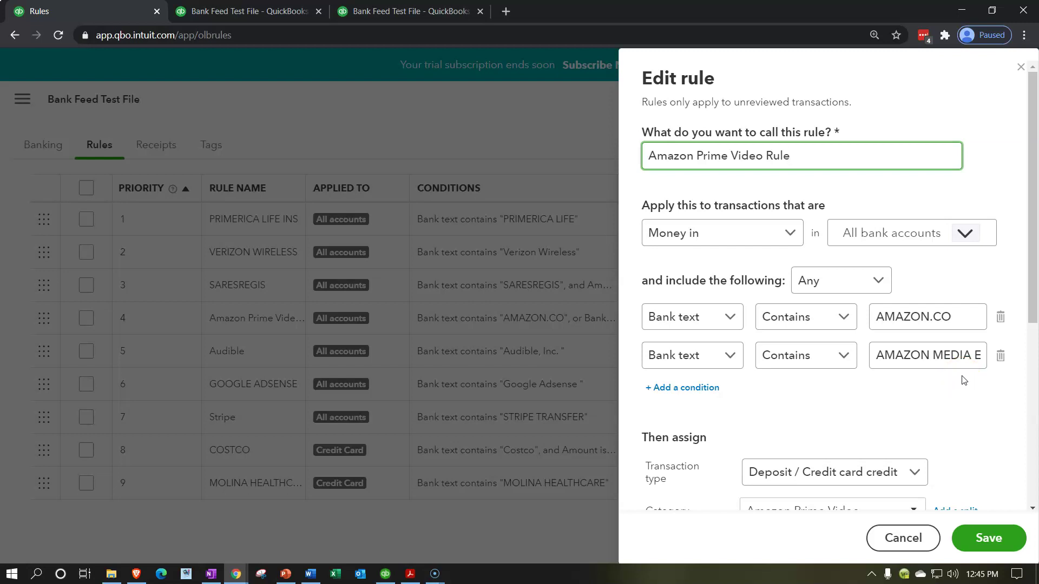
{"action": "left_click", "coordinate": [936, 318]}
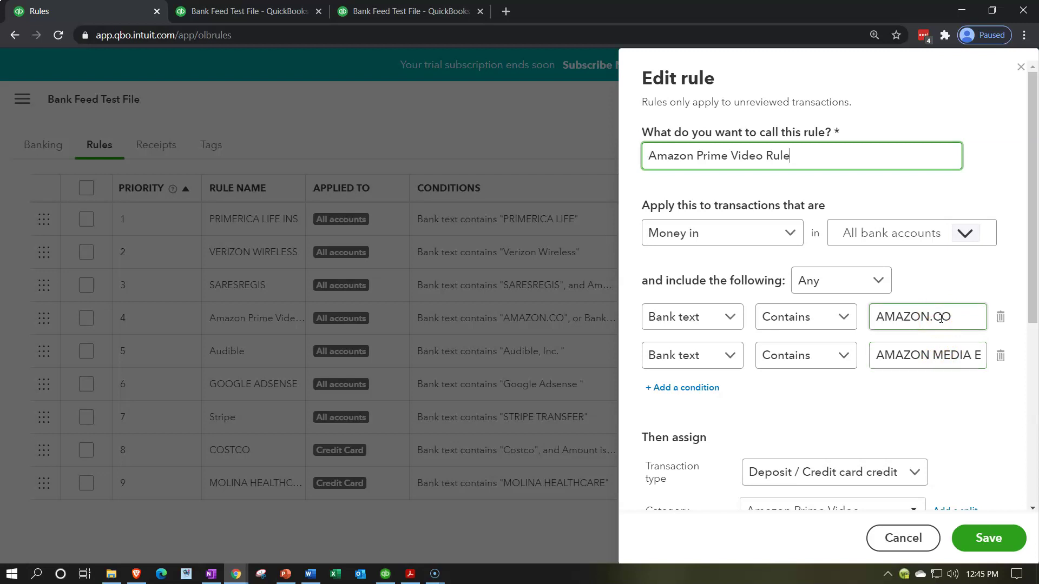
{"action": "left_click", "coordinate": [893, 430]}
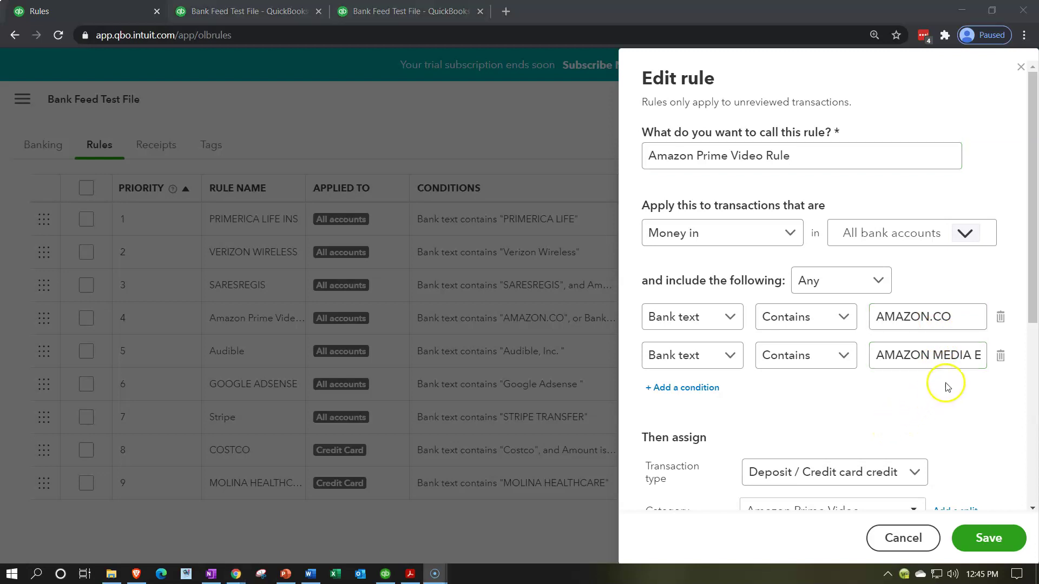
{"action": "left_click", "coordinate": [948, 362]}
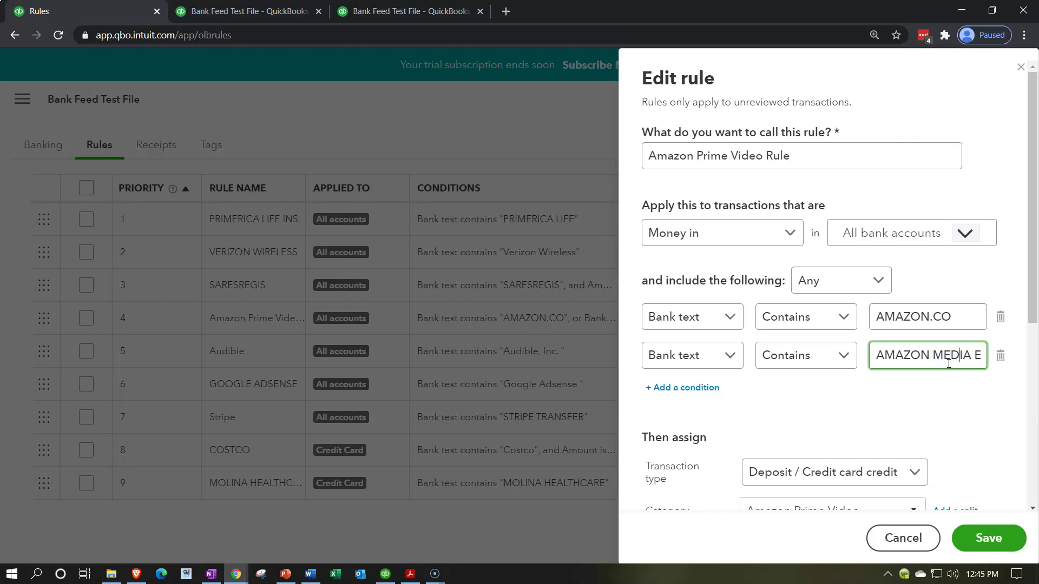
{"action": "key", "text": "End"}
{"action": "type", "text": "U"}
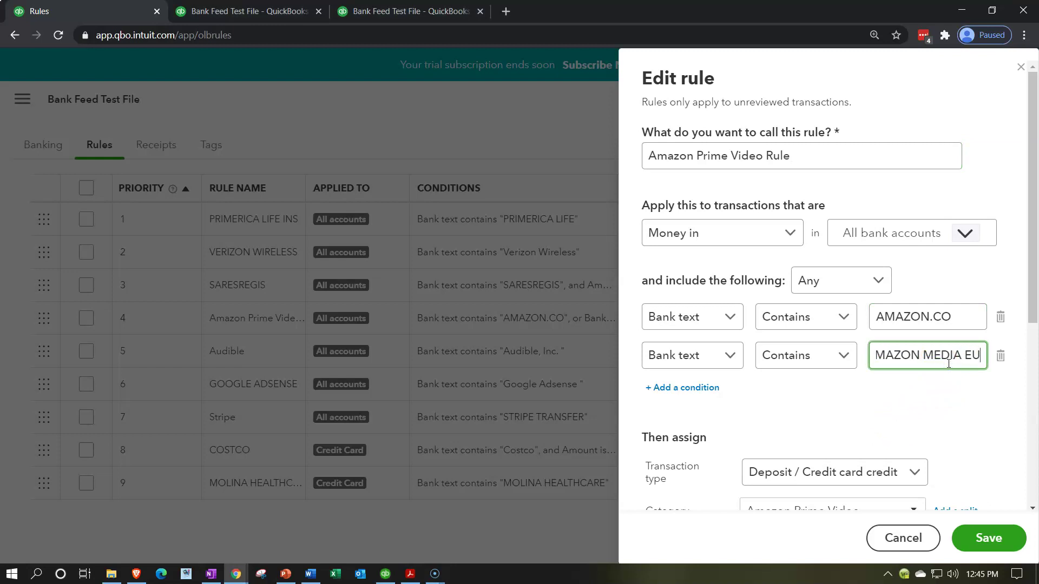
Rename the rule Amazon Prime Media and delete its AMAZON.CO bank text condition
{"action": "left_click", "coordinate": [812, 155]}
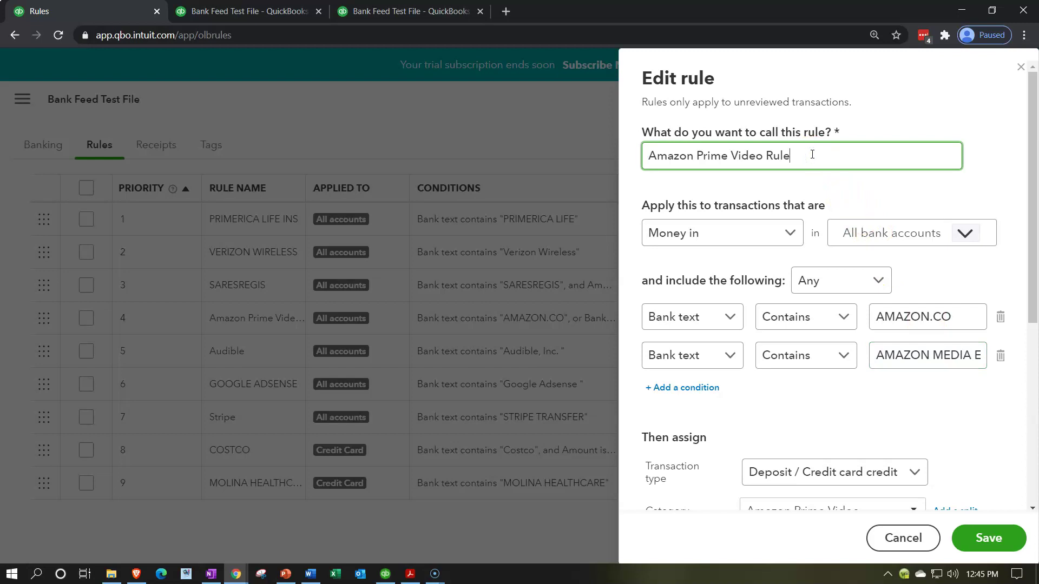
{"action": "type", "text": "n"}
{"action": "key", "text": "BackSpace"}
{"action": "key", "text": "BackSpace"}
{"action": "key", "text": "BackSpace"}
{"action": "key", "text": "BackSpace"}
{"action": "key", "text": "BackSpace"}
{"action": "key", "text": "BackSpace"}
{"action": "key", "text": "BackSpace"}
{"action": "key", "text": "BackSpace"}
{"action": "key", "text": "BackSpace"}
{"action": "key", "text": "BackSpace"}
{"action": "type", "text": "Media"}
{"action": "key", "text": "Tab"}
{"action": "key", "text": "Tab"}
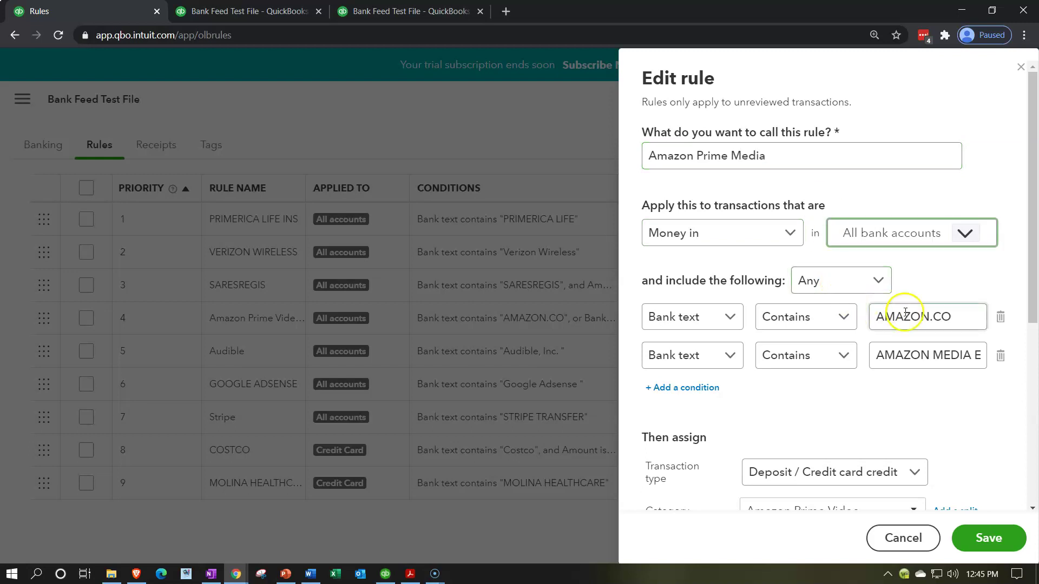
{"action": "left_click", "coordinate": [1001, 325]}
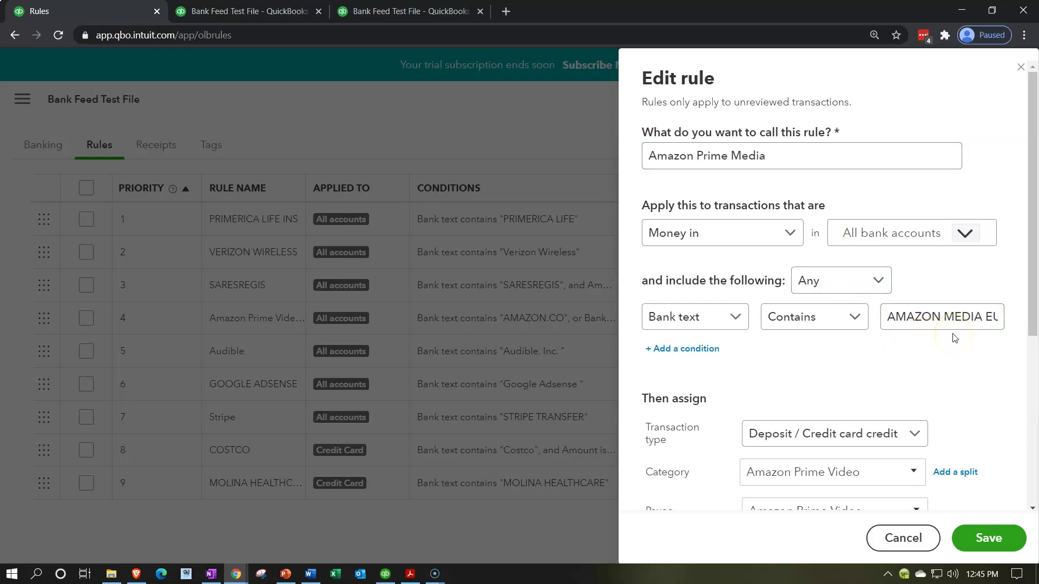
Create a vendor named Amazon Media as the rule's payee and copy that name for reuse
{"action": "scroll", "coordinate": [955, 338], "scroll_direction": "down", "scroll_amount": 1}
{"action": "scroll", "coordinate": [955, 338], "scroll_direction": "down", "scroll_amount": 1}
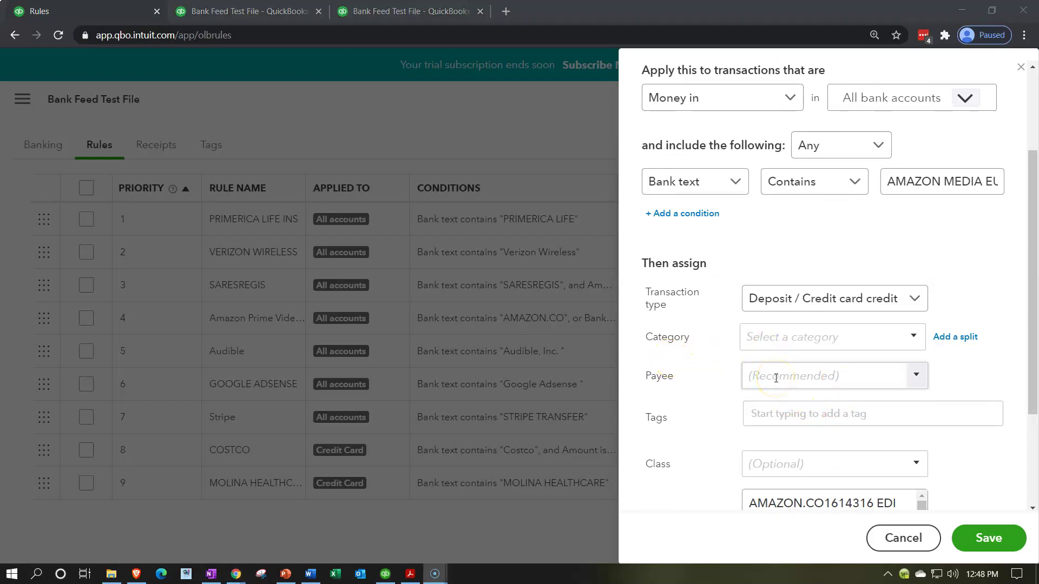
{"action": "left_click", "coordinate": [917, 376]}
{"action": "left_click", "coordinate": [919, 377]}
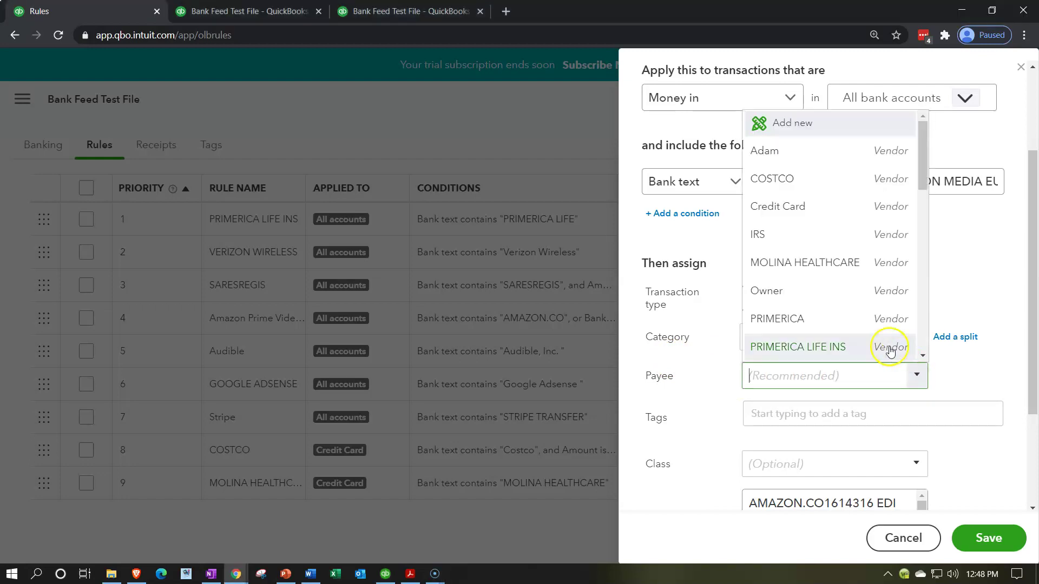
{"action": "left_click", "coordinate": [790, 122]}
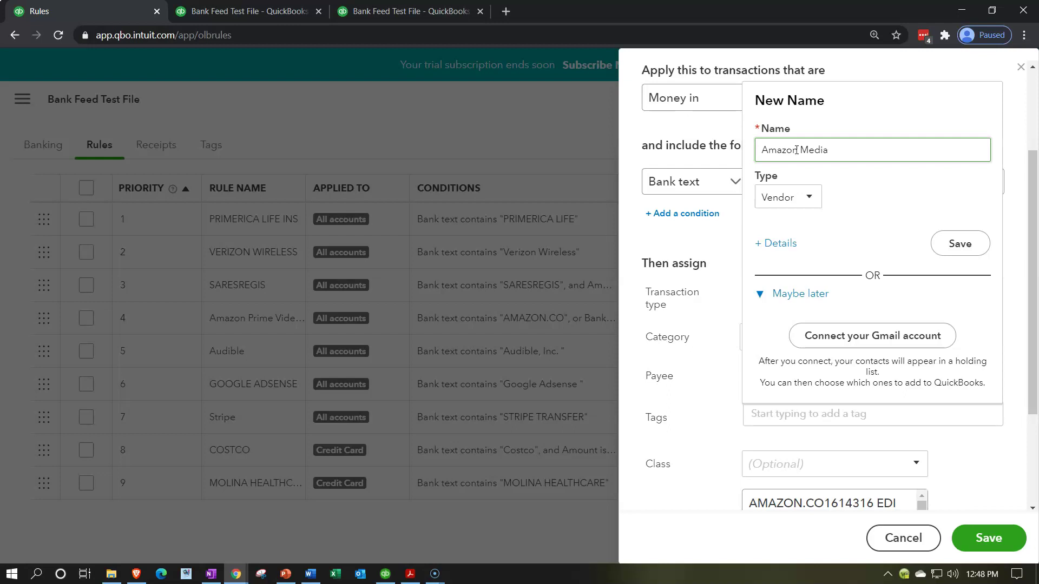
{"action": "left_click_drag", "start_coordinate": [796, 150], "coordinate": [796, 151]}
{"action": "key", "text": "ctrl+c"}
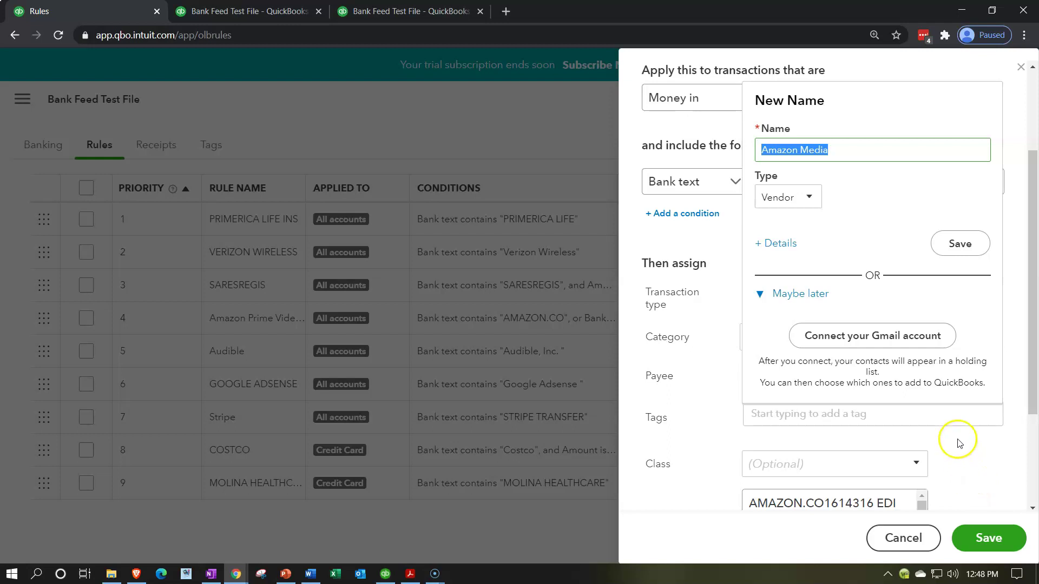
{"action": "left_click", "coordinate": [958, 250]}
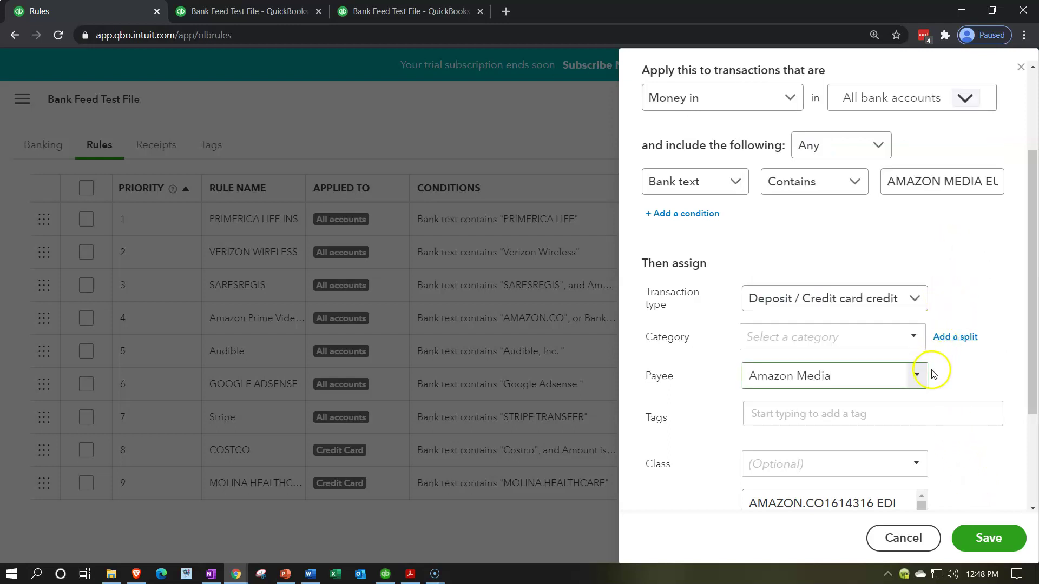
Start a new category account of type Income with detail type Other Primary Income, named Amazon Media
{"action": "left_click", "coordinate": [913, 338]}
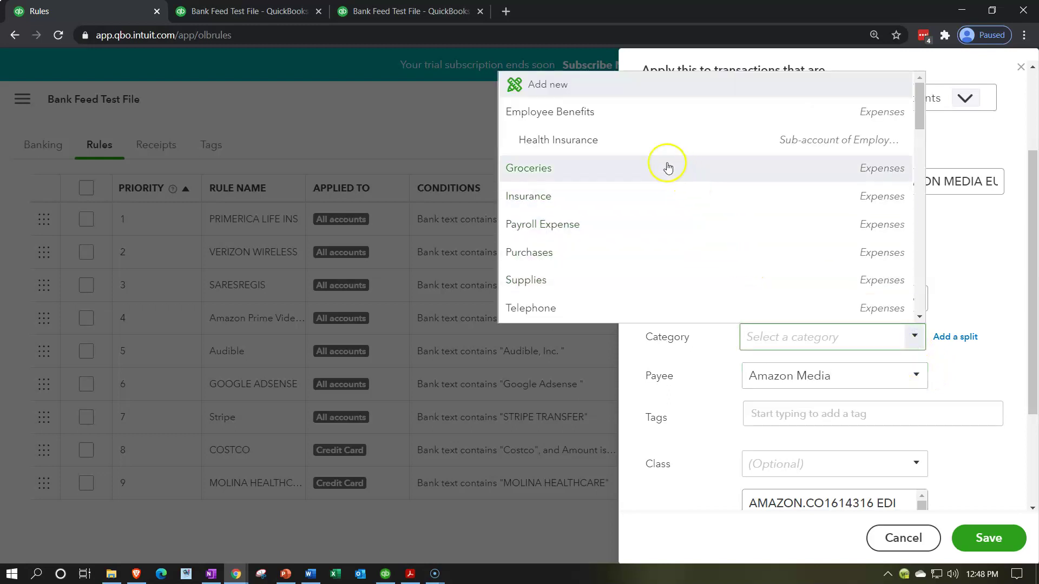
{"action": "left_click", "coordinate": [557, 86]}
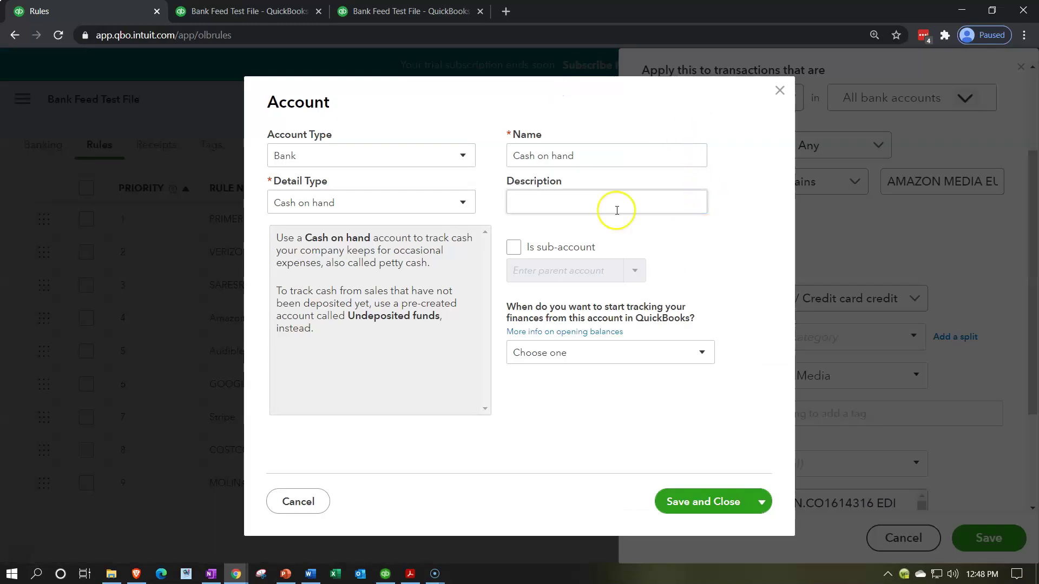
{"action": "left_click", "coordinate": [426, 165]}
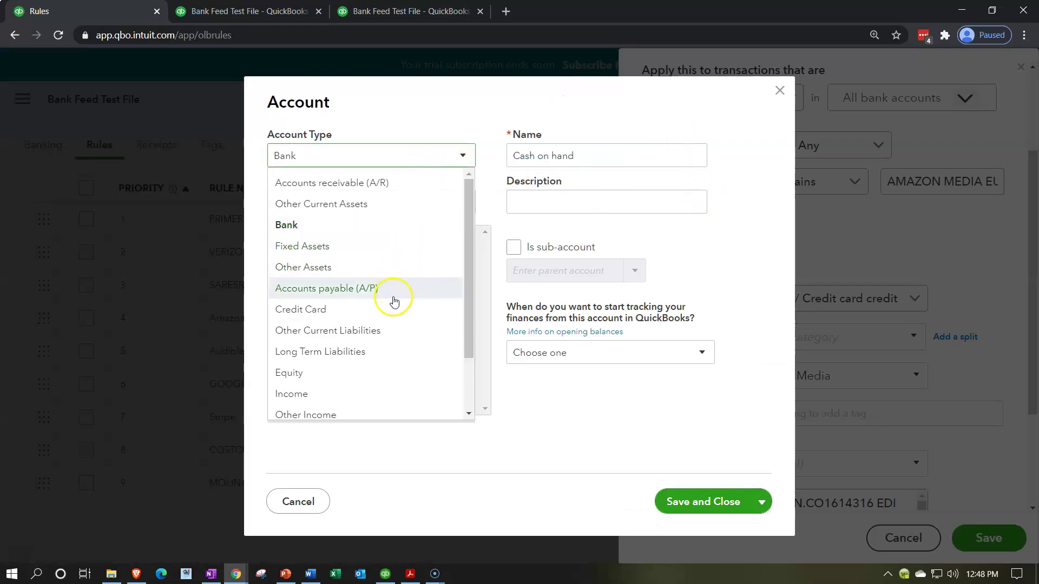
{"action": "left_click", "coordinate": [359, 393]}
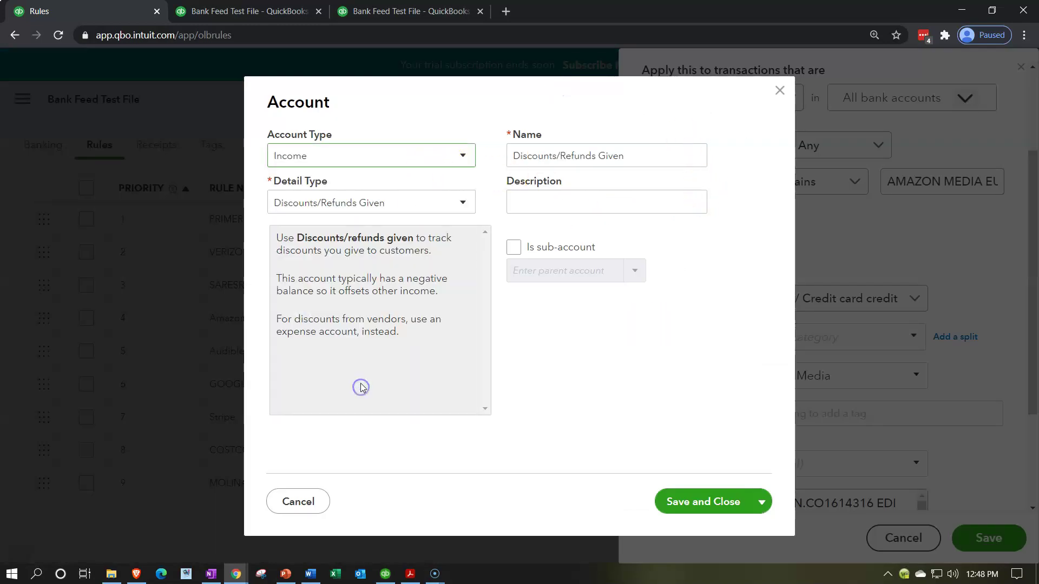
{"action": "left_click", "coordinate": [401, 204]}
{"action": "left_click", "coordinate": [390, 271]}
{"action": "left_click_drag", "start_coordinate": [680, 162], "coordinate": [504, 153]}
{"action": "key", "text": "ctrl+v"}
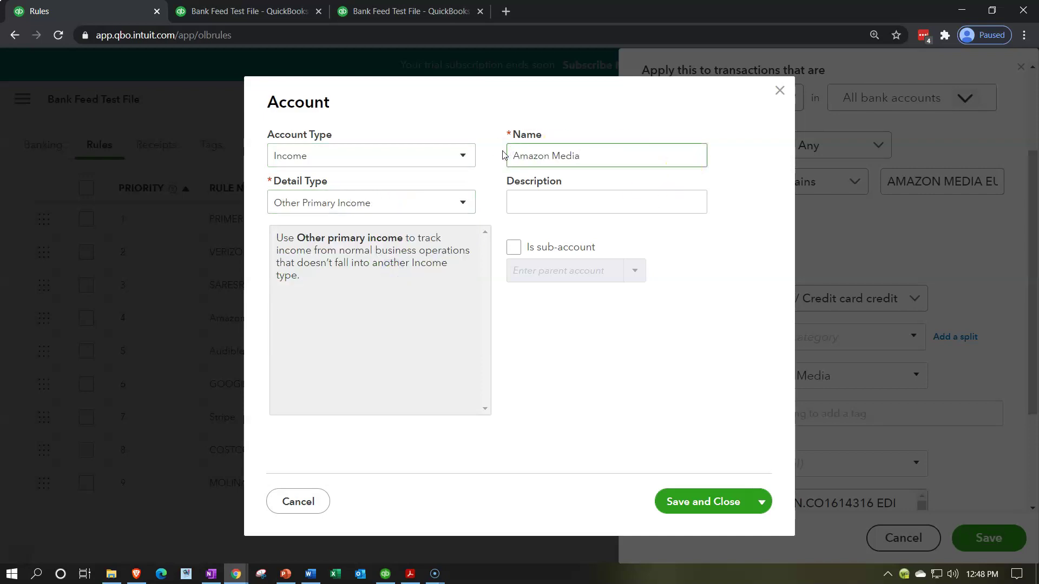
Make the new account a sub-account of Amazon Prime Video and save it as the rule's category
{"action": "left_click", "coordinate": [513, 247]}
{"action": "left_click", "coordinate": [636, 271]}
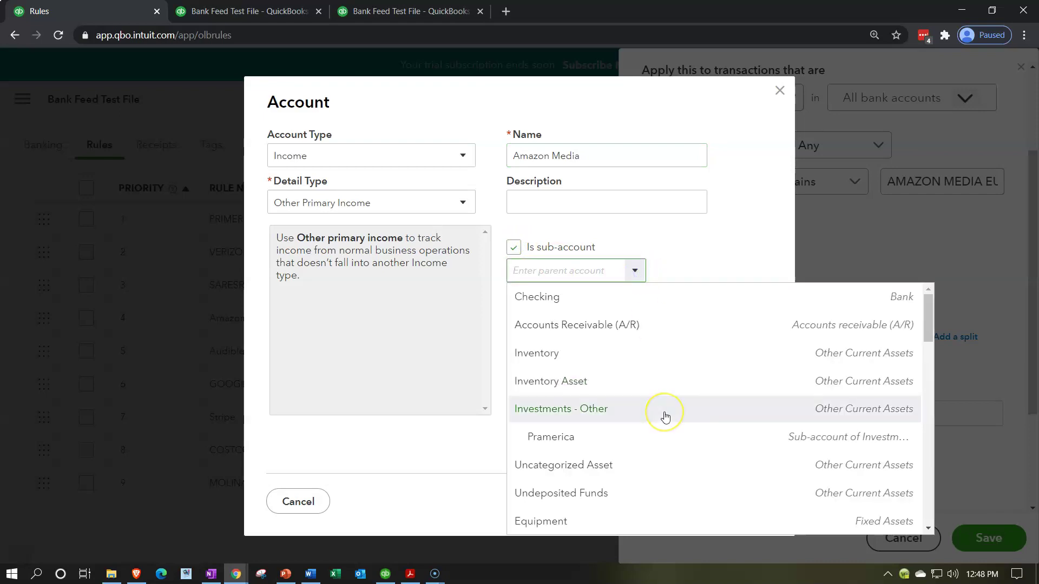
{"action": "scroll", "coordinate": [664, 414], "scroll_direction": "down", "scroll_amount": 1}
{"action": "scroll", "coordinate": [663, 414], "scroll_direction": "up", "scroll_amount": 1}
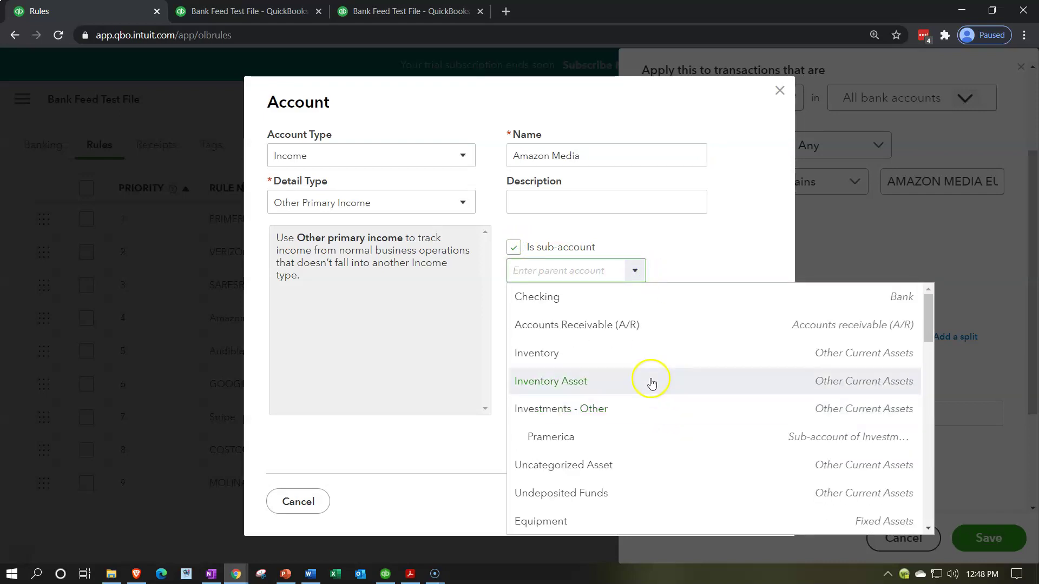
{"action": "type", "text": "am"}
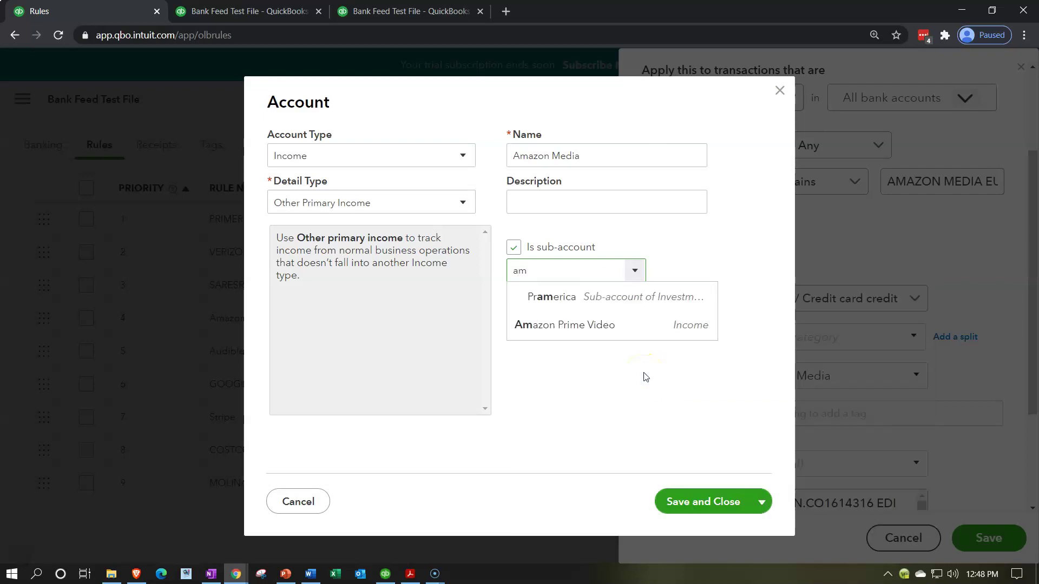
{"action": "left_click", "coordinate": [608, 326]}
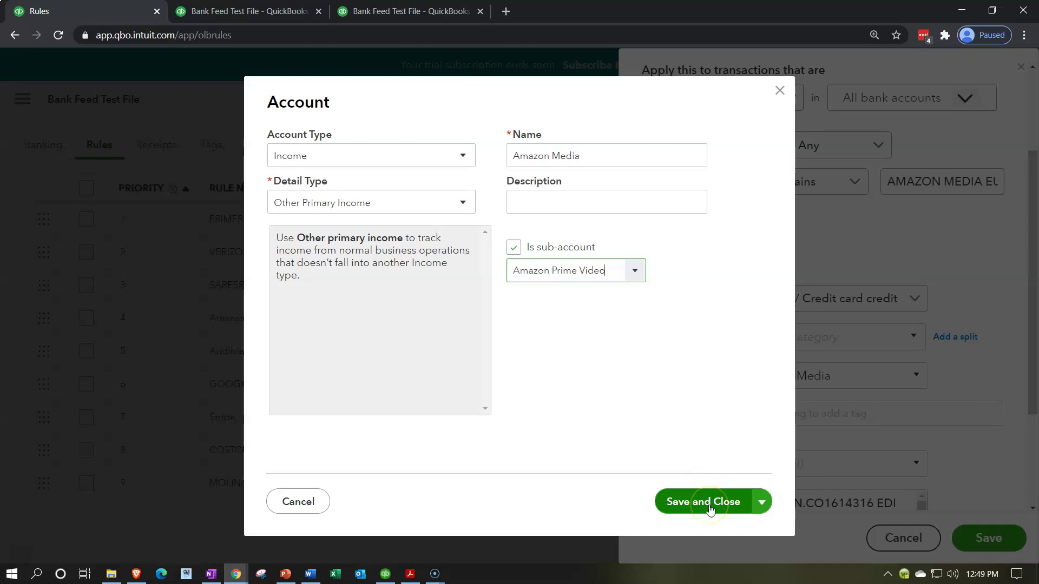
{"action": "left_click", "coordinate": [703, 502]}
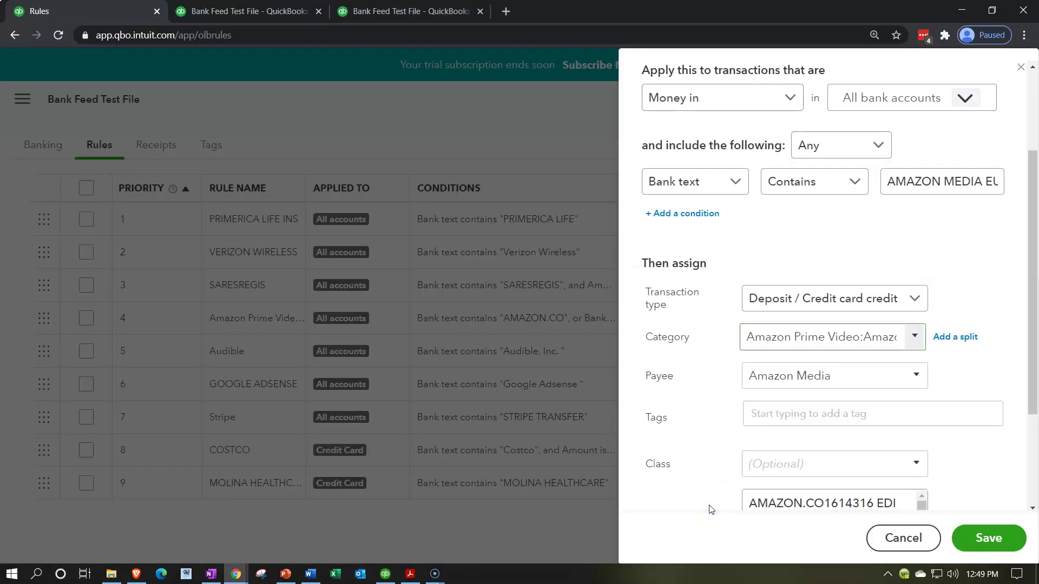
{"action": "left_click", "coordinate": [734, 490]}
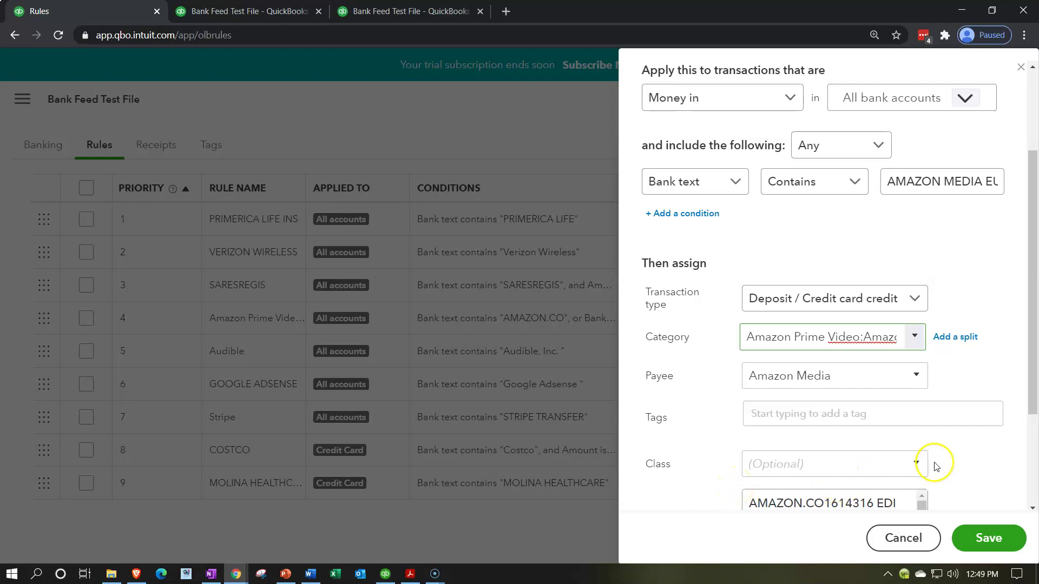
Add a new class named Media and assign it to the rule
{"action": "left_click", "coordinate": [916, 464]}
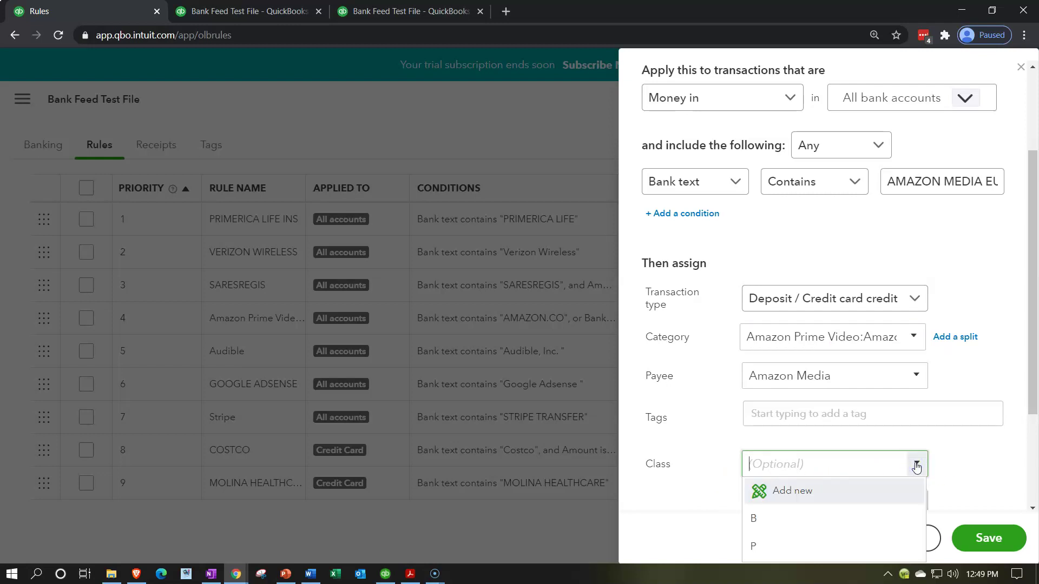
{"action": "left_click", "coordinate": [916, 465]}
{"action": "left_click", "coordinate": [804, 463]}
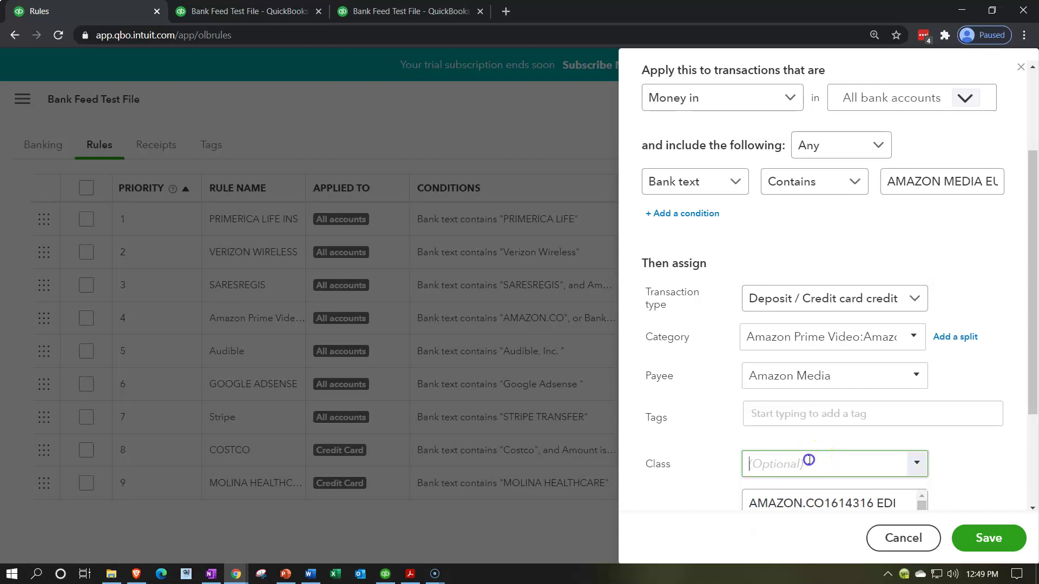
{"action": "type", "text": "Media"}
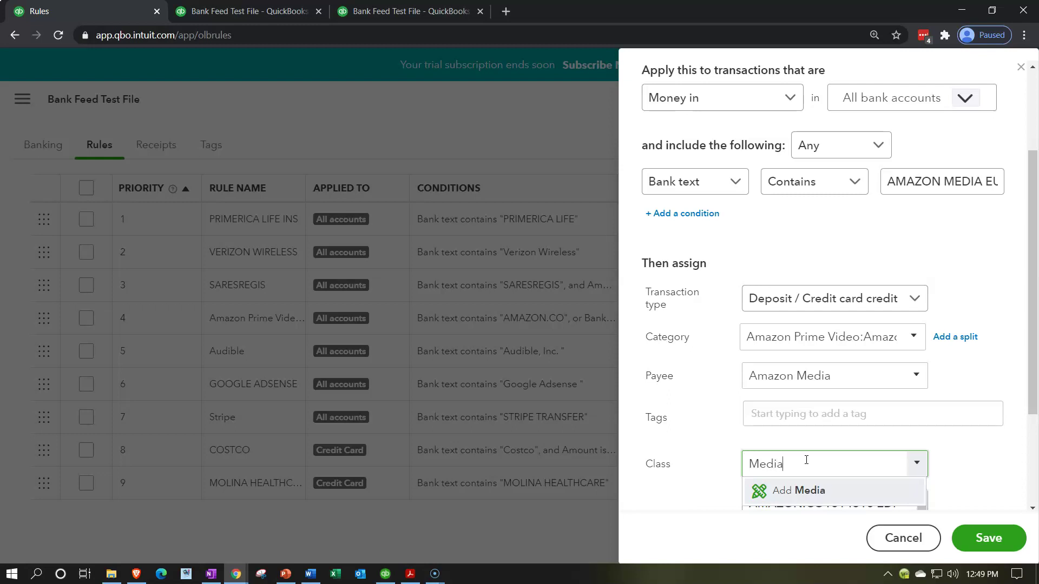
{"action": "left_click", "coordinate": [790, 490]}
{"action": "left_click", "coordinate": [949, 417]}
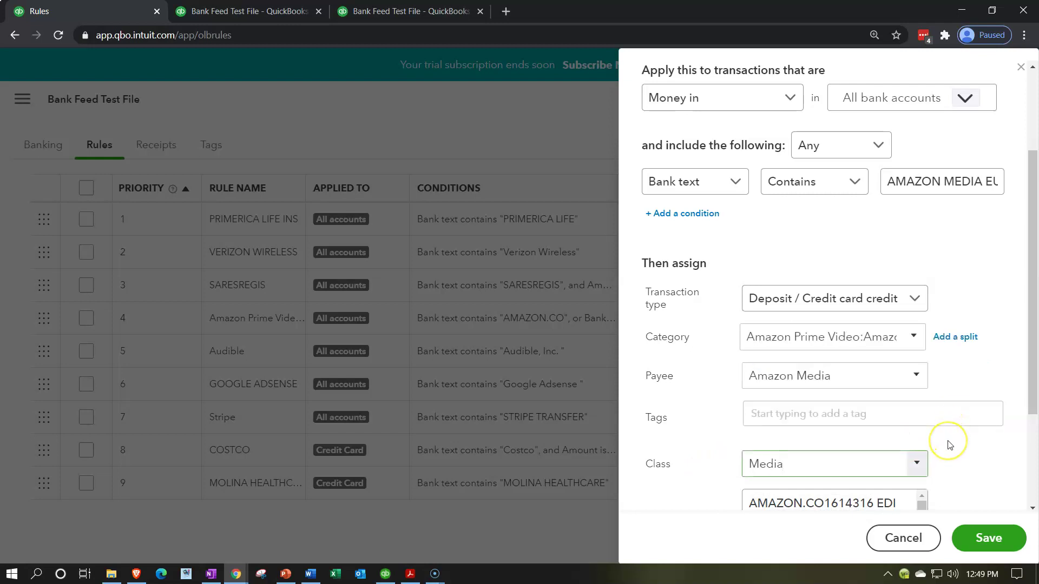
{"action": "scroll", "coordinate": [950, 446], "scroll_direction": "down", "scroll_amount": 1}
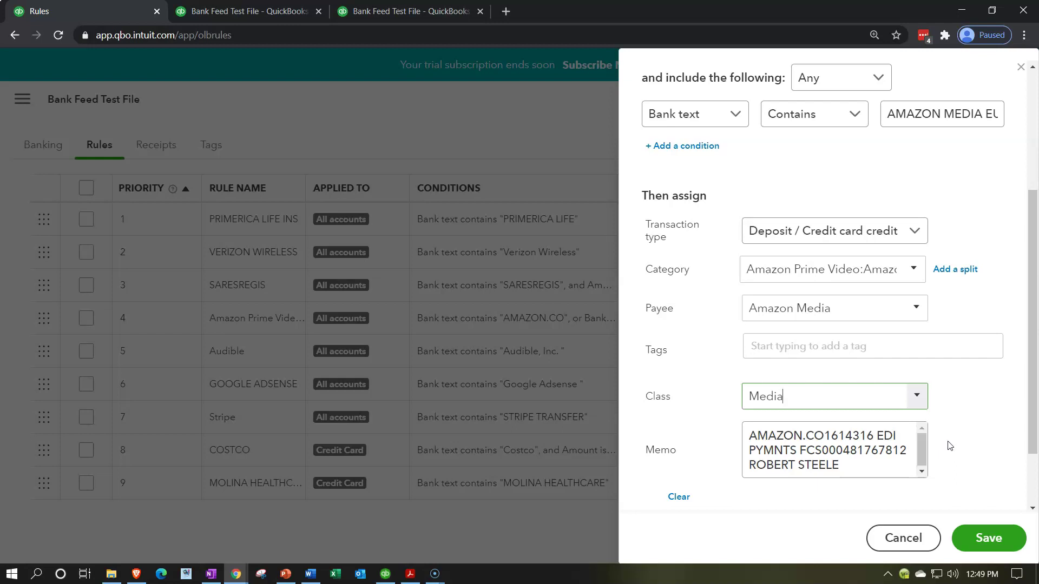
Save the Amazon Prime Media rule and confirm the 05/29/2020 Amazon Media EU deposit of $0.06 in the bank feed
{"action": "left_click", "coordinate": [980, 535]}
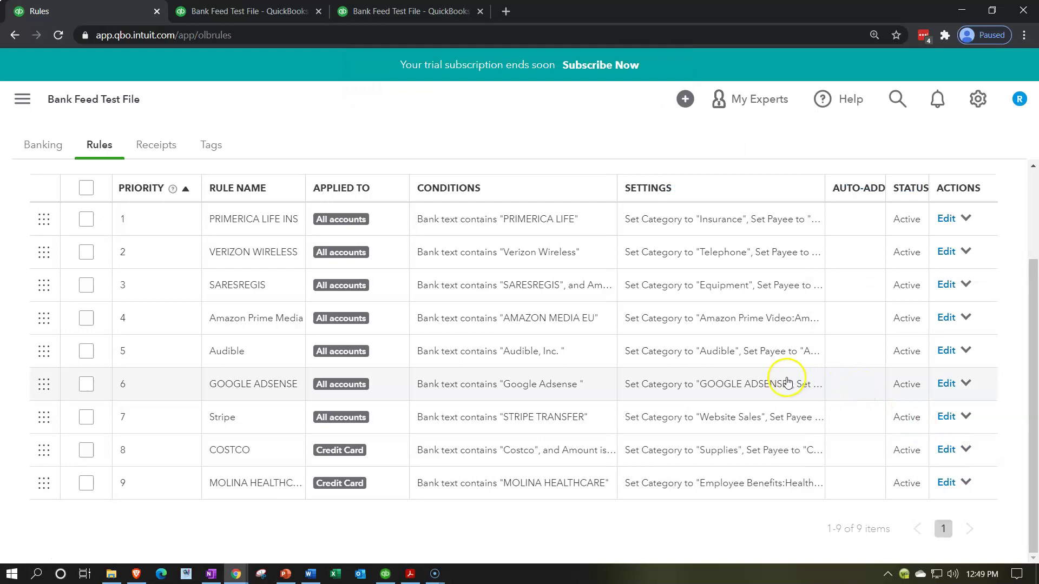
{"action": "left_click", "coordinate": [47, 149]}
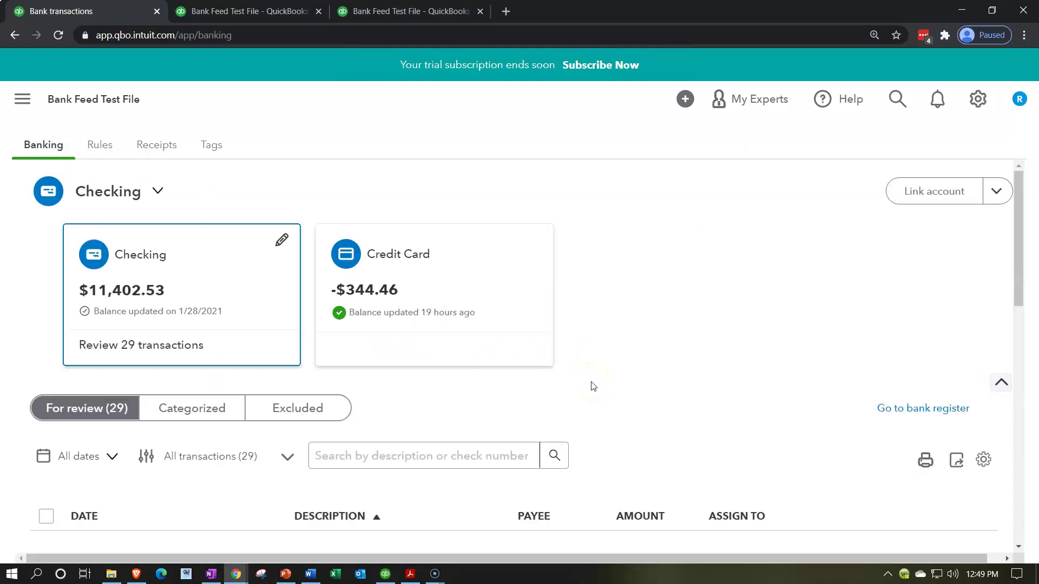
{"action": "scroll", "coordinate": [594, 387], "scroll_direction": "down", "scroll_amount": 3}
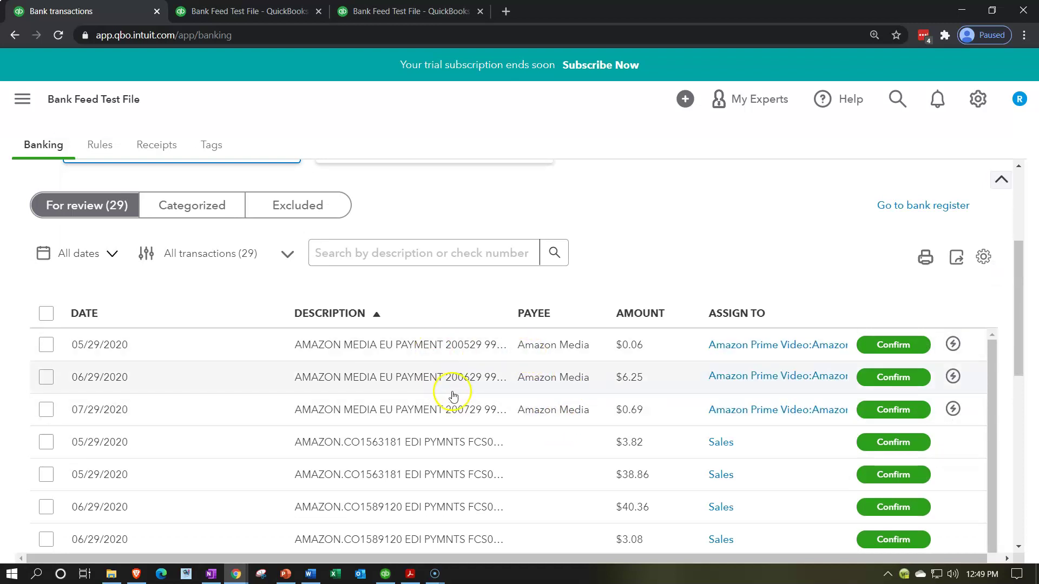
{"action": "left_click", "coordinate": [919, 345]}
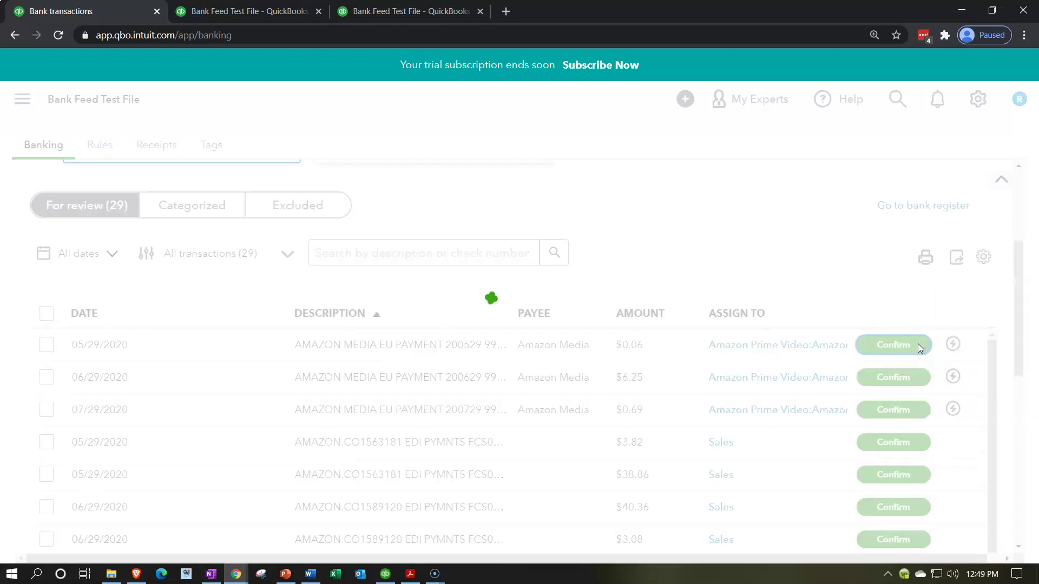
Rerun the 2020 Balance Sheet report and examine the Checking account balance
{"action": "left_click", "coordinate": [238, 11]}
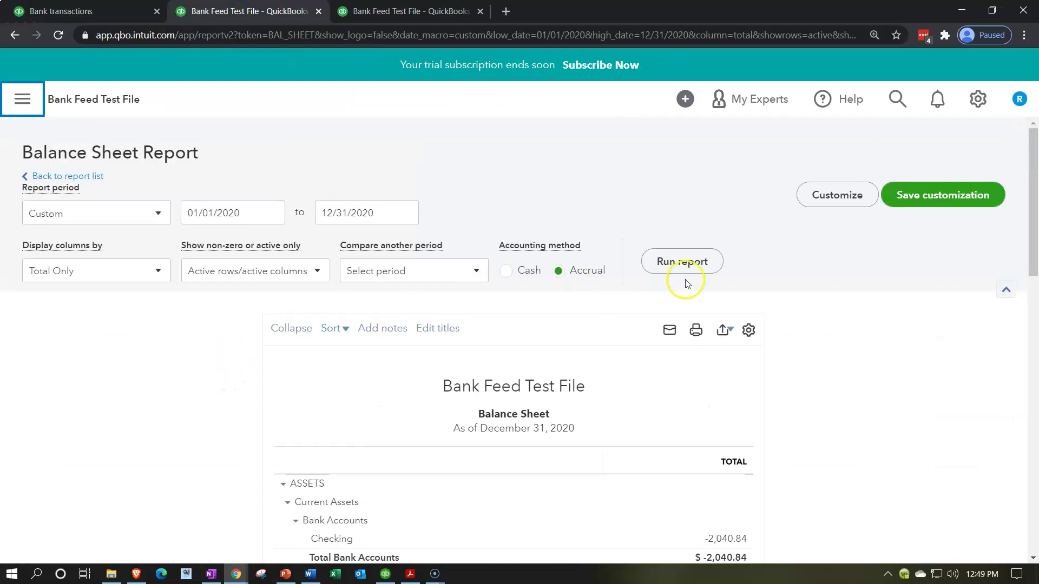
{"action": "left_click", "coordinate": [700, 262]}
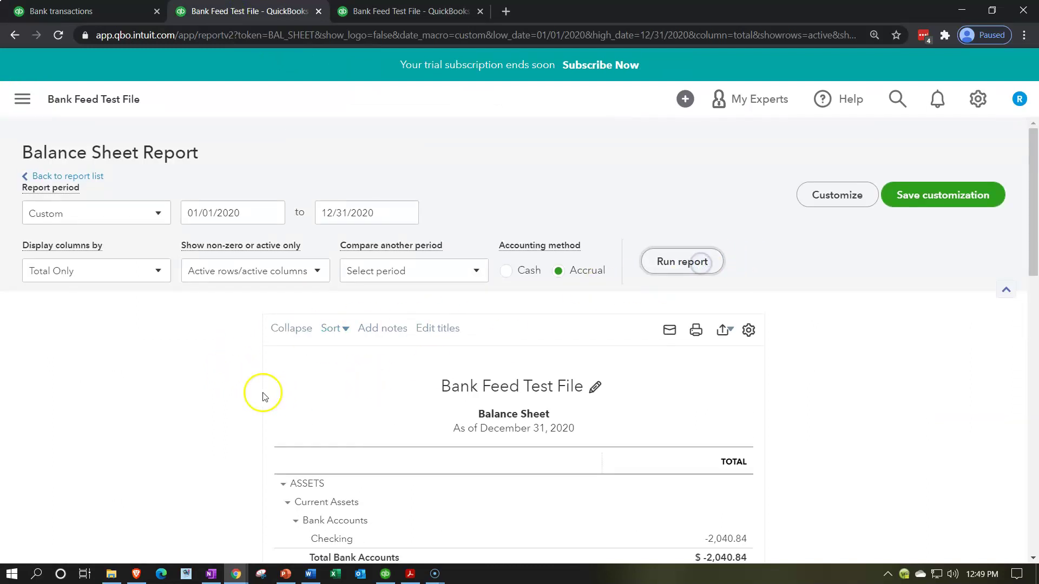
{"action": "scroll", "coordinate": [263, 397], "scroll_direction": "down", "scroll_amount": 3}
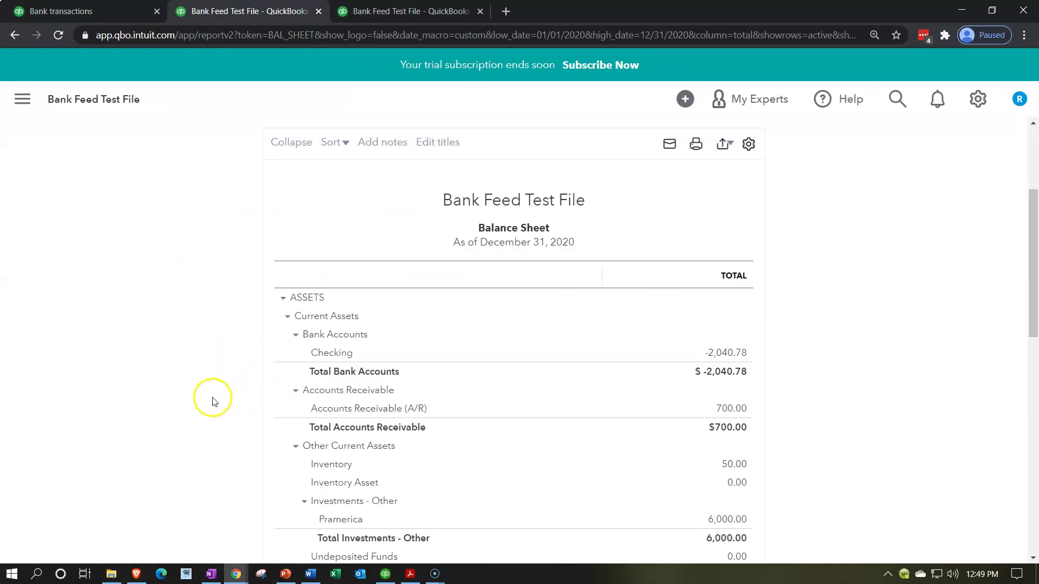
Rerun the 2020 Profit and Loss report, then collapse and re-expand Amazon Prime Video to examine its Amazon Media sub-account
{"action": "left_click", "coordinate": [387, 17]}
{"action": "scroll", "coordinate": [379, 288], "scroll_direction": "up", "scroll_amount": 5}
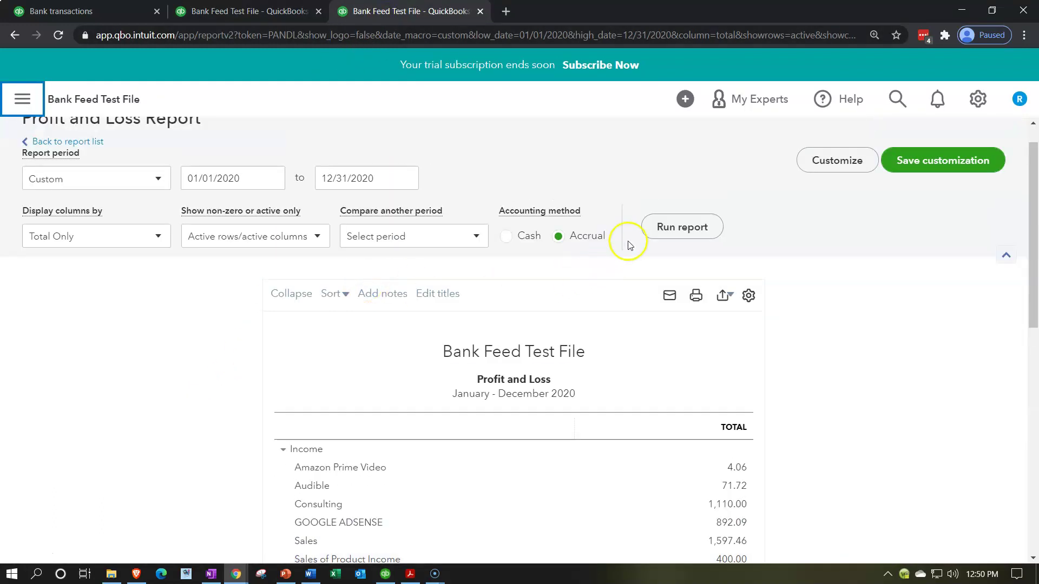
{"action": "left_click", "coordinate": [672, 226]}
{"action": "scroll", "coordinate": [671, 238], "scroll_direction": "down", "scroll_amount": 3}
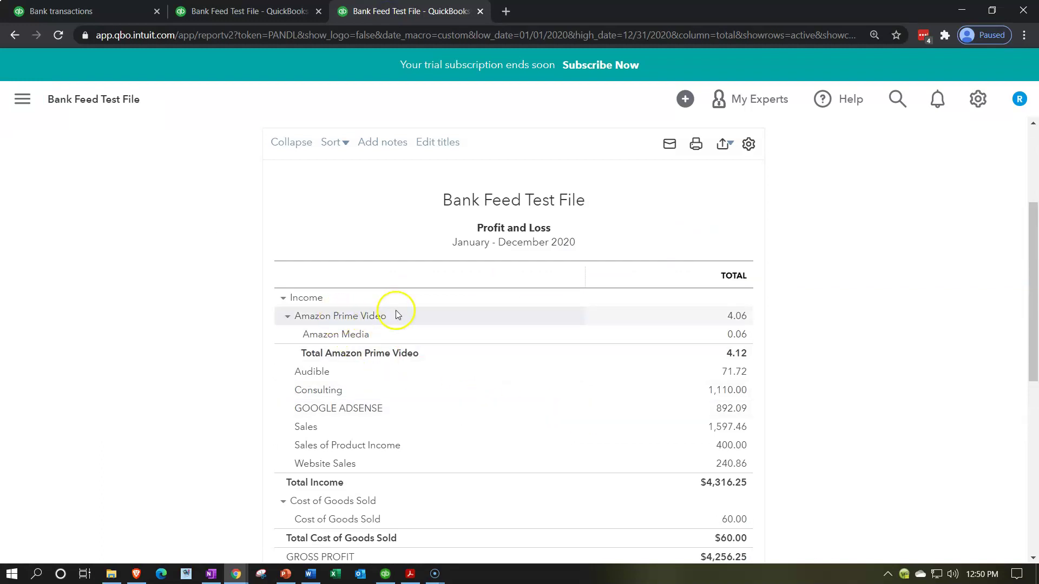
{"action": "left_click", "coordinate": [286, 317]}
{"action": "left_click", "coordinate": [286, 319]}
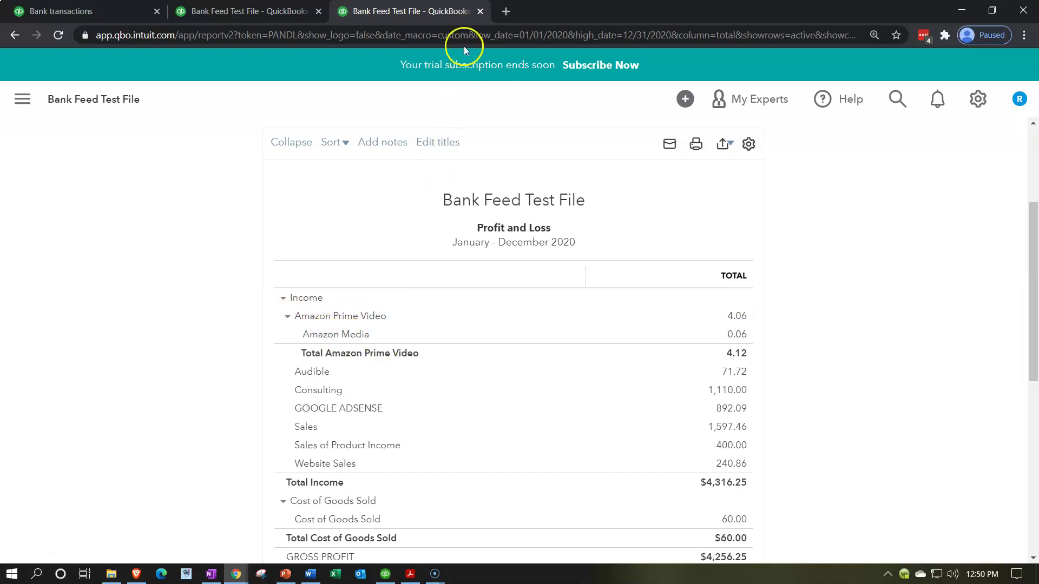
Duplicate the Profit and Loss browser tab and open the Profit and Loss by Class report in the copy
{"action": "right_click", "coordinate": [436, 16]}
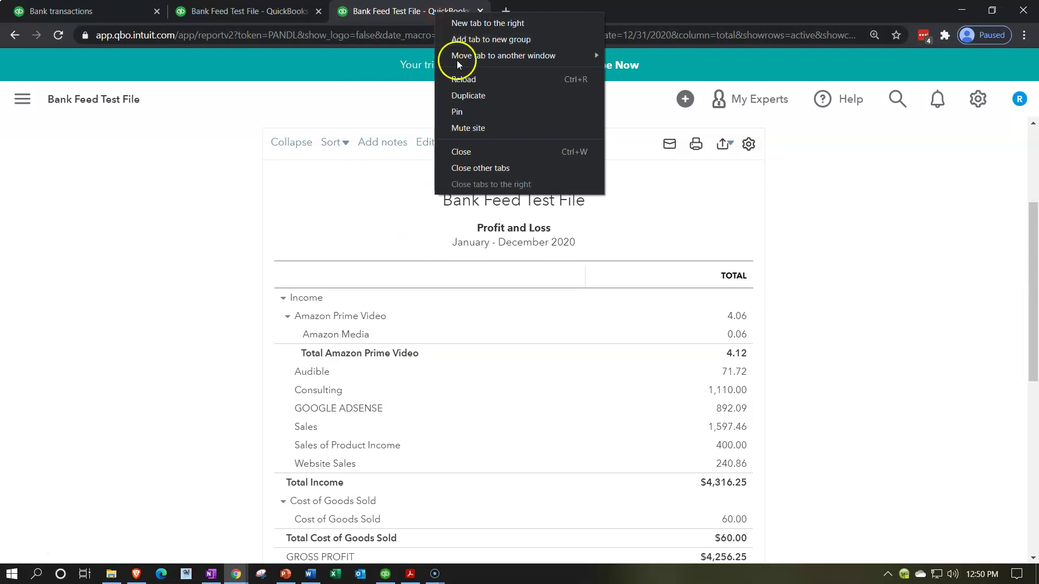
{"action": "left_click", "coordinate": [469, 96]}
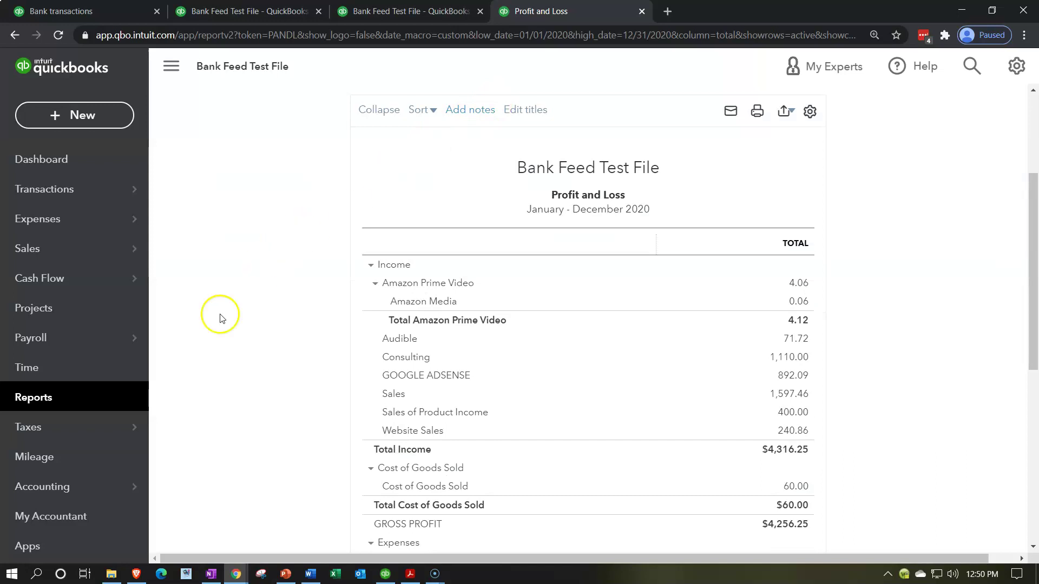
{"action": "left_click", "coordinate": [42, 401]}
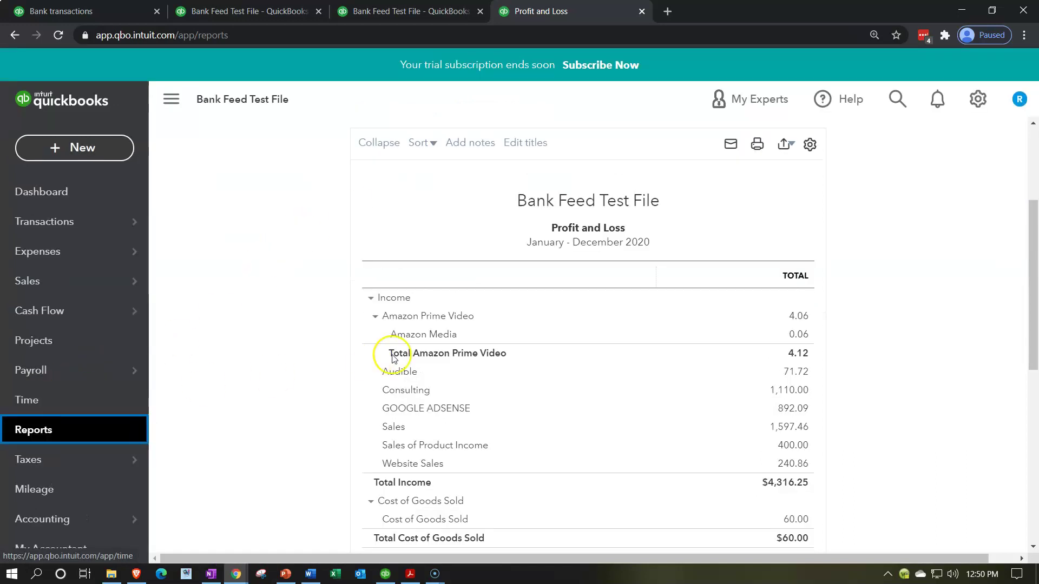
{"action": "left_click", "coordinate": [42, 430]}
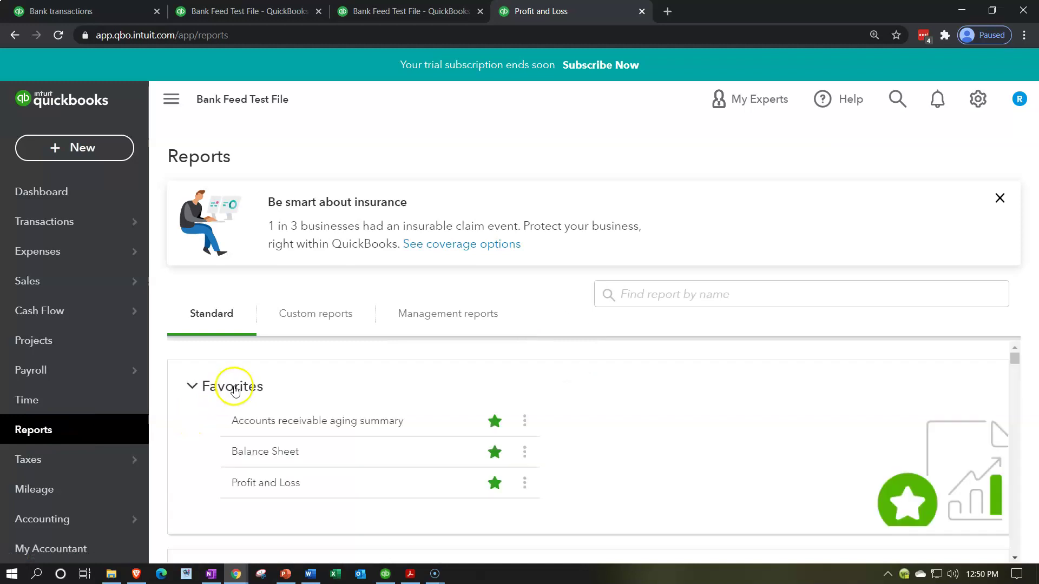
{"action": "scroll", "coordinate": [213, 460], "scroll_direction": "down", "scroll_amount": 5}
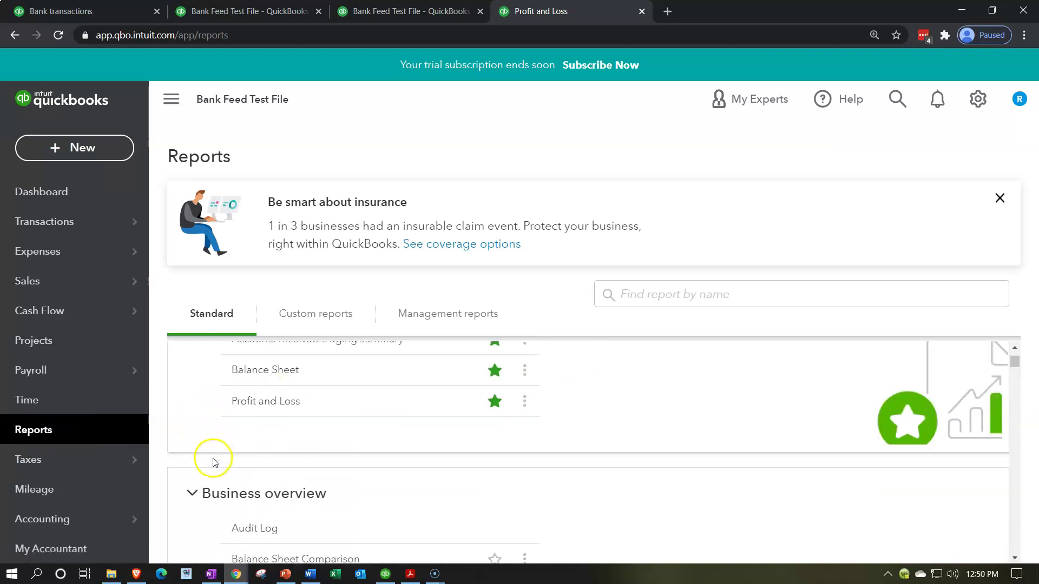
{"action": "scroll", "coordinate": [212, 456], "scroll_direction": "down", "scroll_amount": 3}
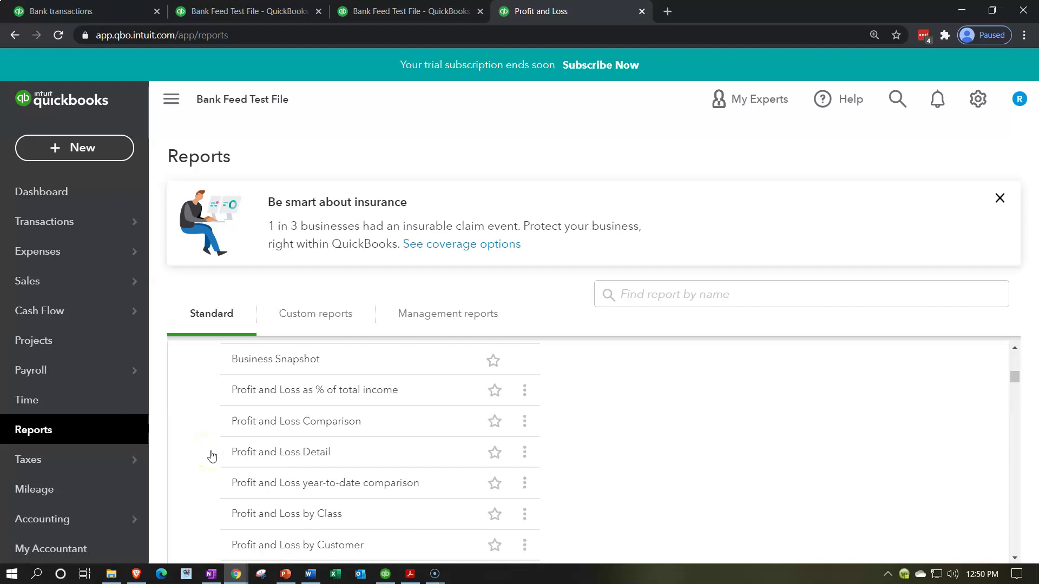
{"action": "scroll", "coordinate": [212, 457], "scroll_direction": "down", "scroll_amount": 1}
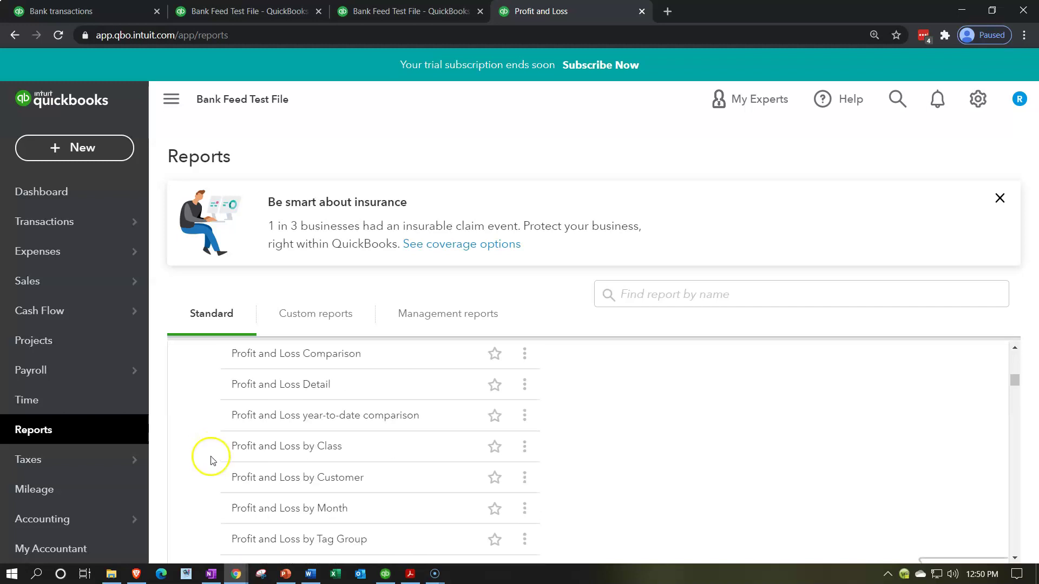
{"action": "left_click", "coordinate": [255, 451]}
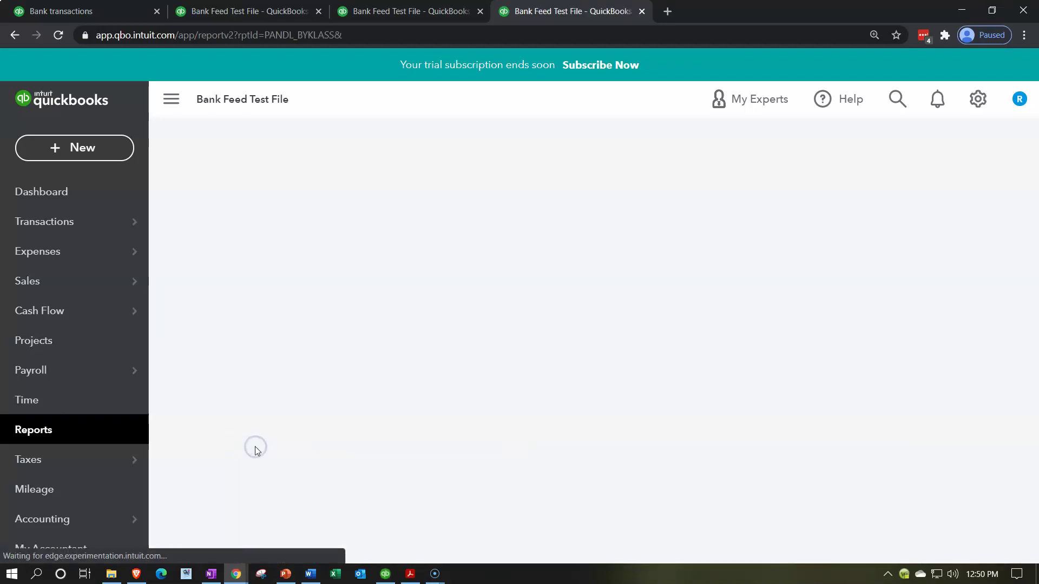
Run the Profit and Loss by Class report for the period 01/01/2020 to 12/31/2020
{"action": "scroll", "coordinate": [381, 230], "scroll_direction": "down", "scroll_amount": 1}
{"action": "left_click", "coordinate": [373, 179]}
{"action": "key", "text": "ctrl+a"}
{"action": "type", "text": "01/01/"}
{"action": "type", "text": "20"}
{"action": "key", "text": "Tab"}
{"action": "type", "text": "12/31/2020"}
{"action": "key", "text": "Tab"}
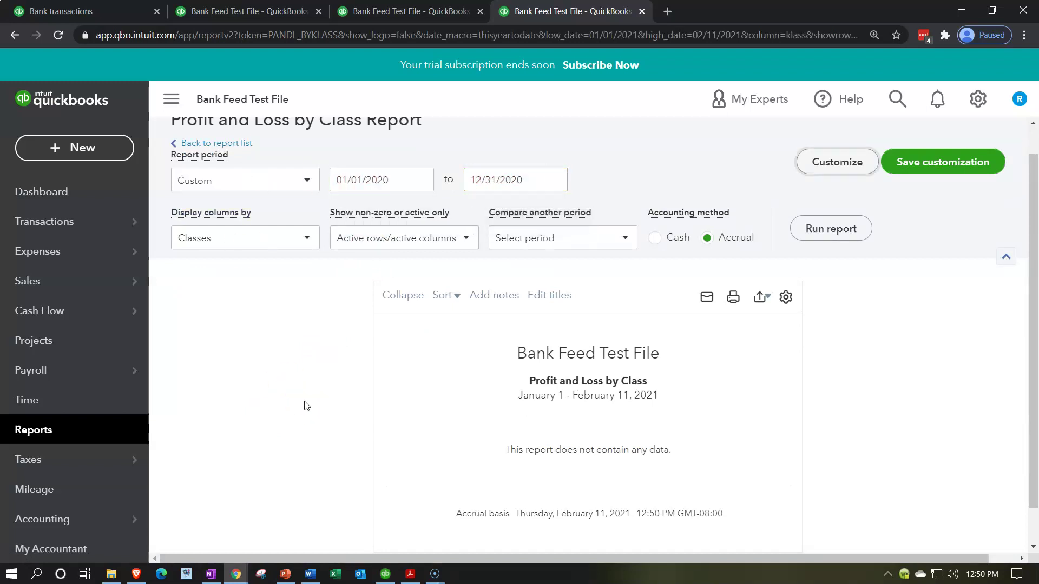
{"action": "left_click", "coordinate": [809, 231]}
{"action": "scroll", "coordinate": [318, 190], "scroll_direction": "down", "scroll_amount": 3}
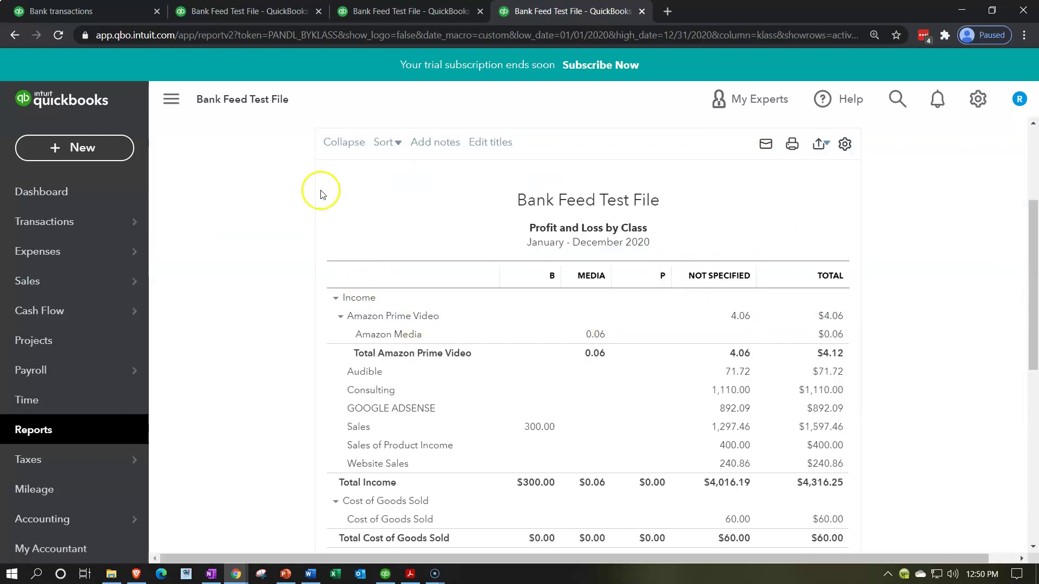
Hide the navigation menu, then collapse and re-expand Amazon Prime Video to examine the Media class income
{"action": "left_click", "coordinate": [171, 99]}
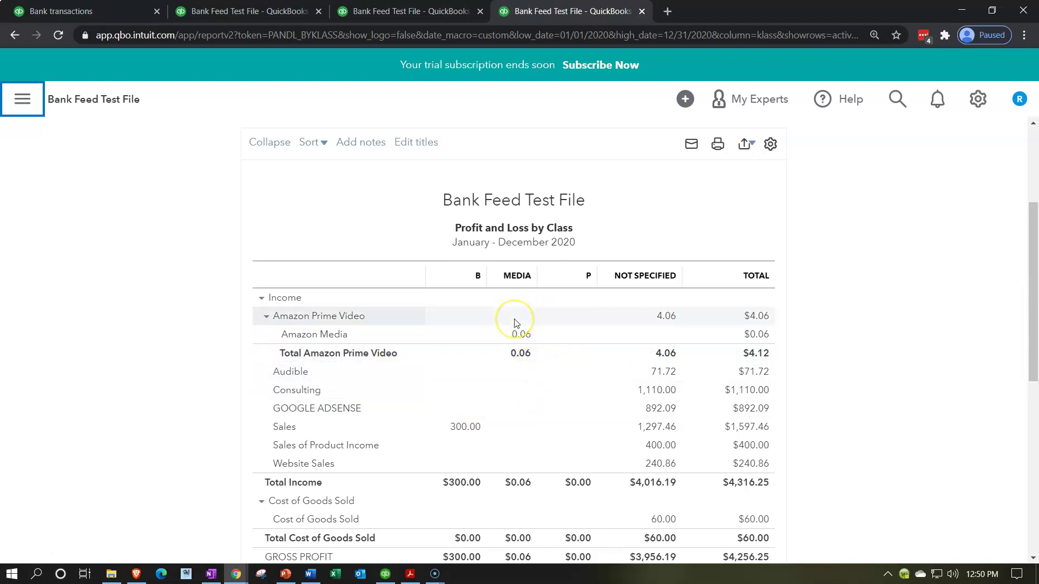
{"action": "left_click", "coordinate": [266, 317]}
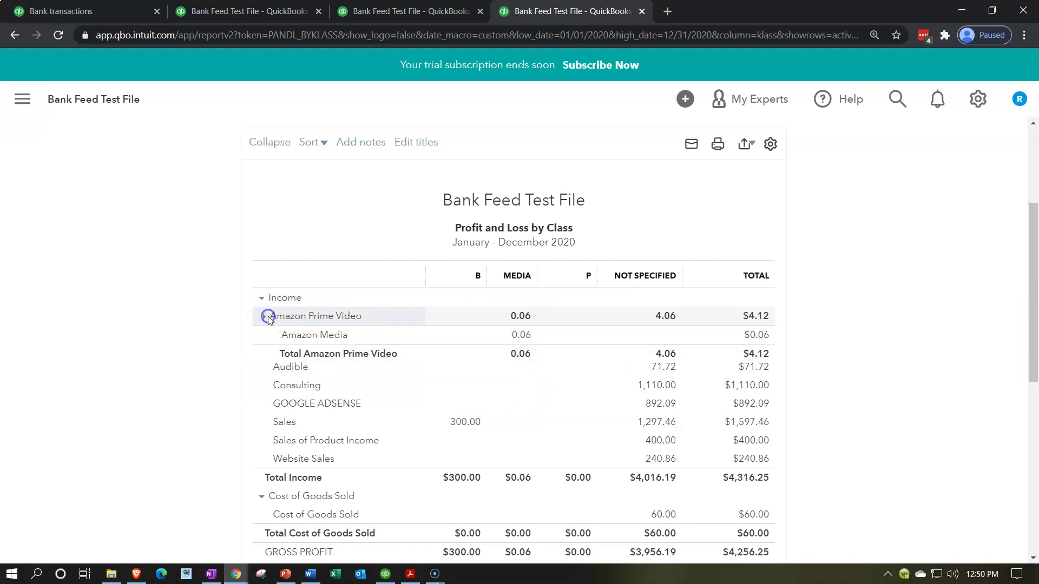
{"action": "left_click", "coordinate": [262, 317]}
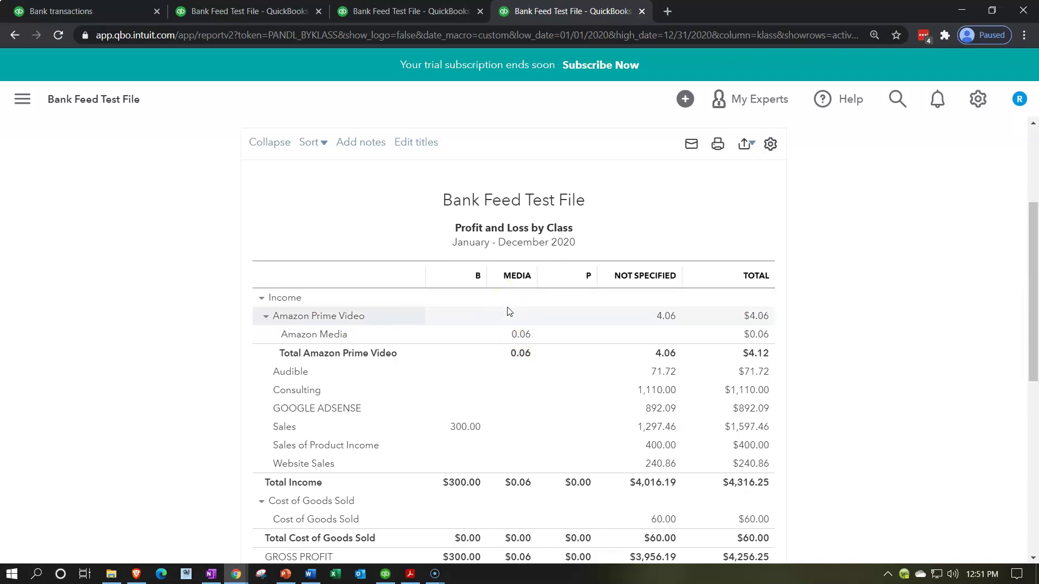
Open the 06/29/2020 AMAZON.CO deposit of $3.08 in the bank feed and enter Amazon Location 1 as its payee
{"action": "left_click", "coordinate": [107, 16]}
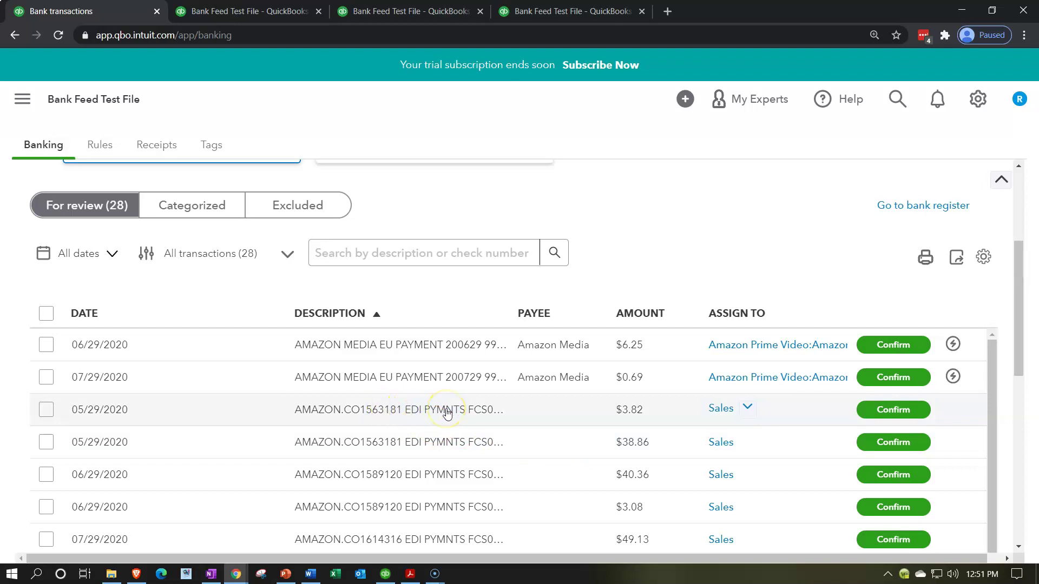
{"action": "scroll", "coordinate": [432, 454], "scroll_direction": "down", "scroll_amount": 1}
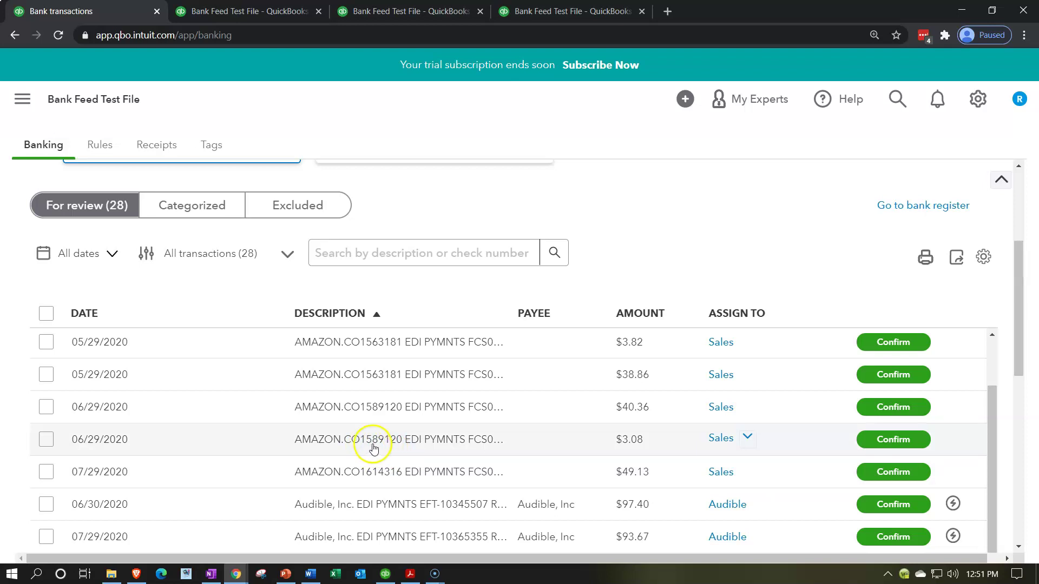
{"action": "left_click", "coordinate": [432, 442]}
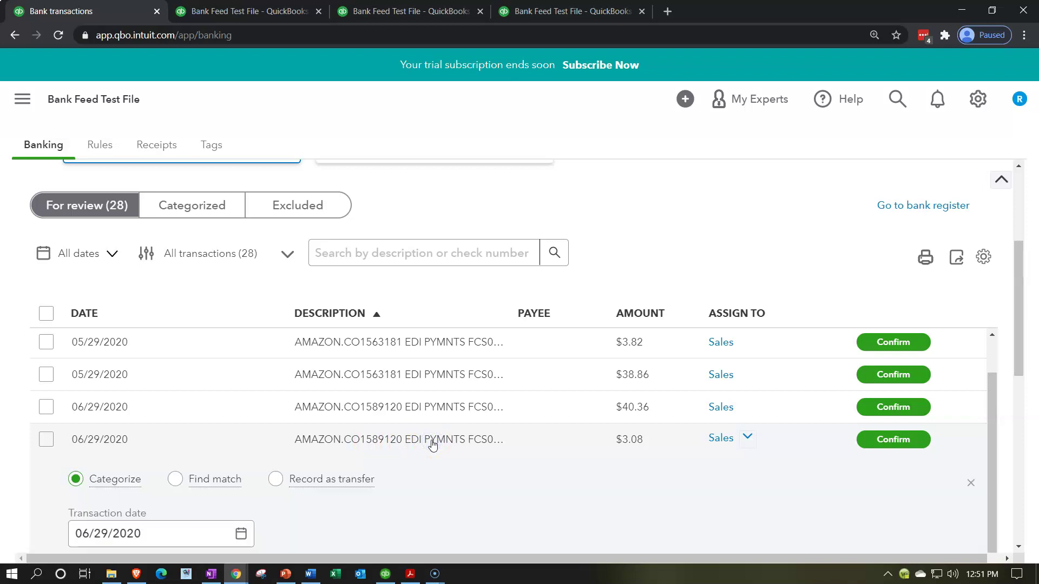
{"action": "scroll", "coordinate": [431, 442], "scroll_direction": "down", "scroll_amount": 3}
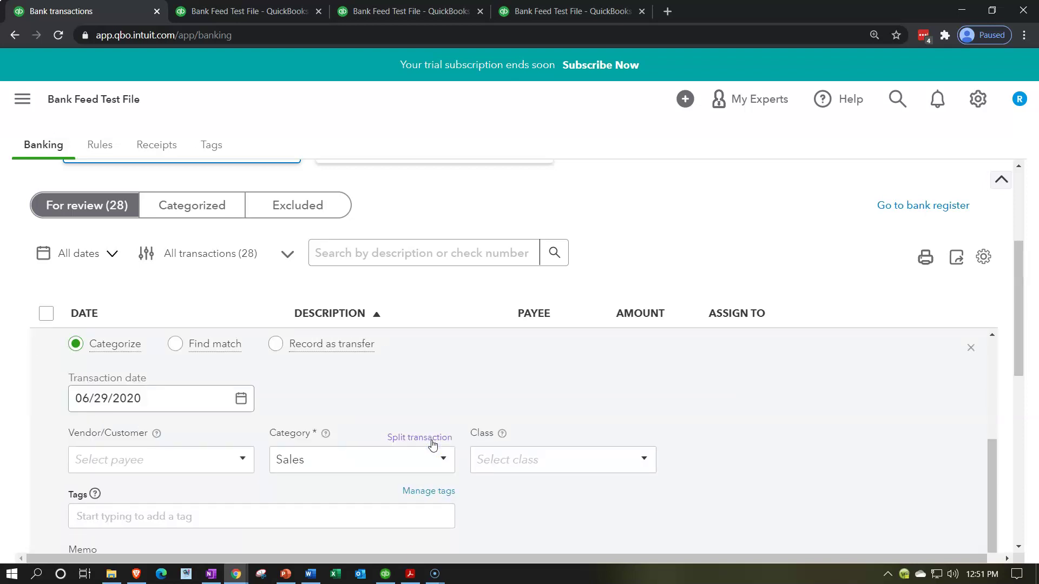
{"action": "scroll", "coordinate": [428, 447], "scroll_direction": "down", "scroll_amount": 2}
{"action": "left_click", "coordinate": [143, 392]}
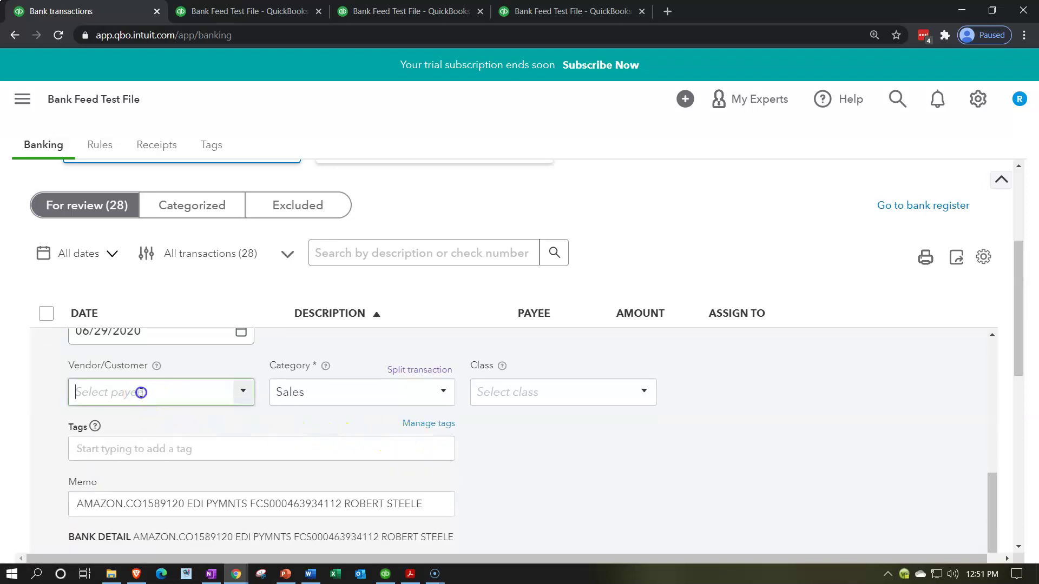
{"action": "type", "text": "Ama"}
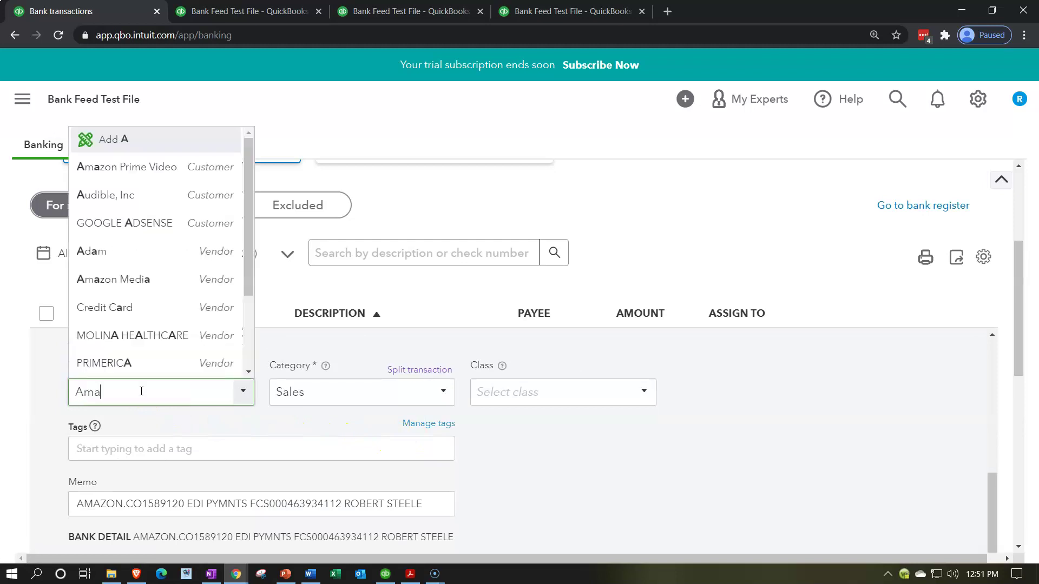
{"action": "type", "text": "zon Loca"}
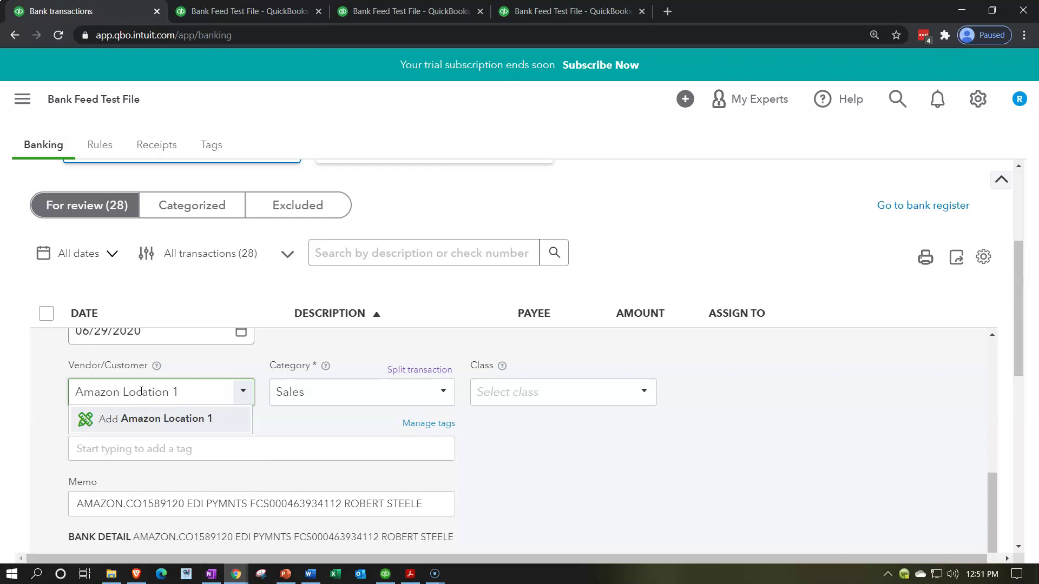
{"action": "type", "text": "tion 1"}
Copy the name Amazon Location 1 for reuse and add it as a new payee for the deposit
{"action": "key", "text": "shift+Left"}
{"action": "key", "text": "shift+Left"}
{"action": "key", "text": "shift+Left"}
{"action": "key", "text": "shift+Left"}
{"action": "key", "text": "shift+Left"}
{"action": "key", "text": "shift+Left"}
{"action": "key", "text": "shift+Left"}
{"action": "key", "text": "shift+Left"}
{"action": "key", "text": "shift+Left"}
{"action": "key", "text": "shift+Left"}
{"action": "key", "text": "shift+Left"}
{"action": "key", "text": "shift+Left"}
{"action": "key", "text": "shift+Left"}
{"action": "key", "text": "shift+Left"}
{"action": "key", "text": "shift+Left"}
{"action": "key", "text": "shift+Left"}
{"action": "key", "text": "ctrl+c"}
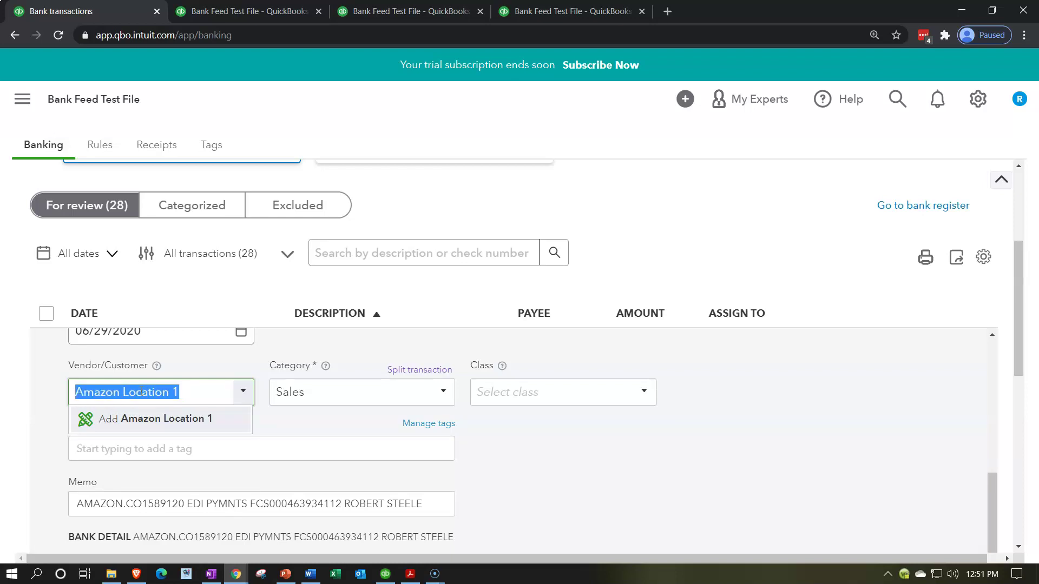
{"action": "key", "text": "Return"}
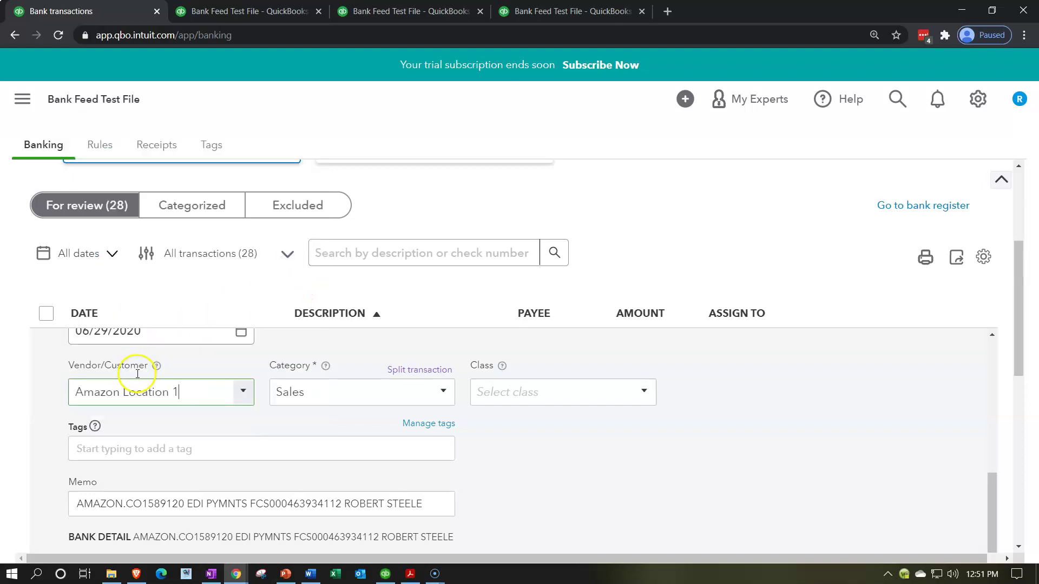
Start a new category for the $3.08 deposit as an Income account with detail type Other Primary Income, named Amazon Location 1
{"action": "scroll", "coordinate": [157, 373], "scroll_direction": "down", "scroll_amount": 1}
{"action": "scroll", "coordinate": [281, 410], "scroll_direction": "up", "scroll_amount": 1}
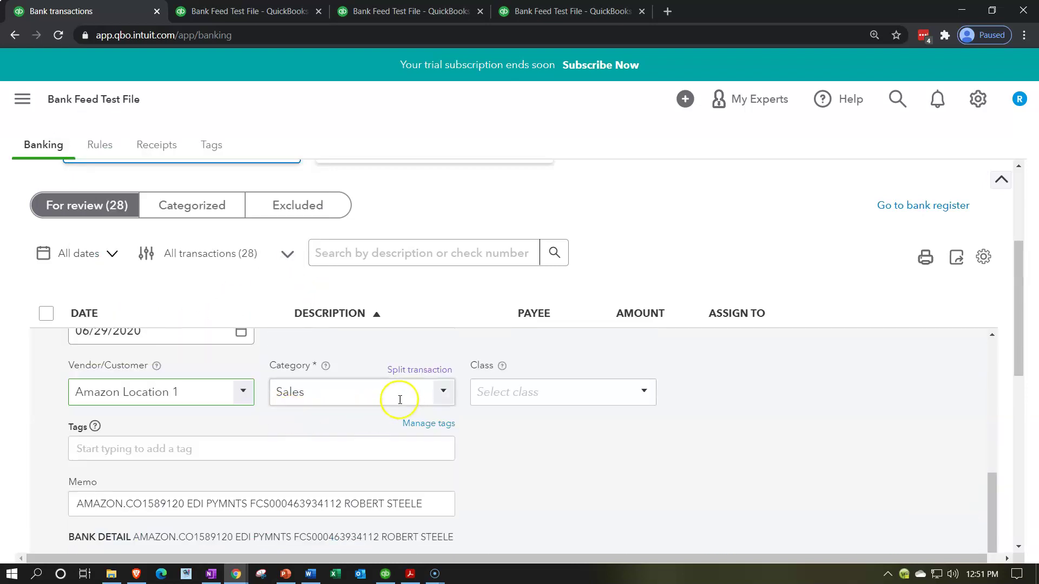
{"action": "left_click", "coordinate": [441, 399]}
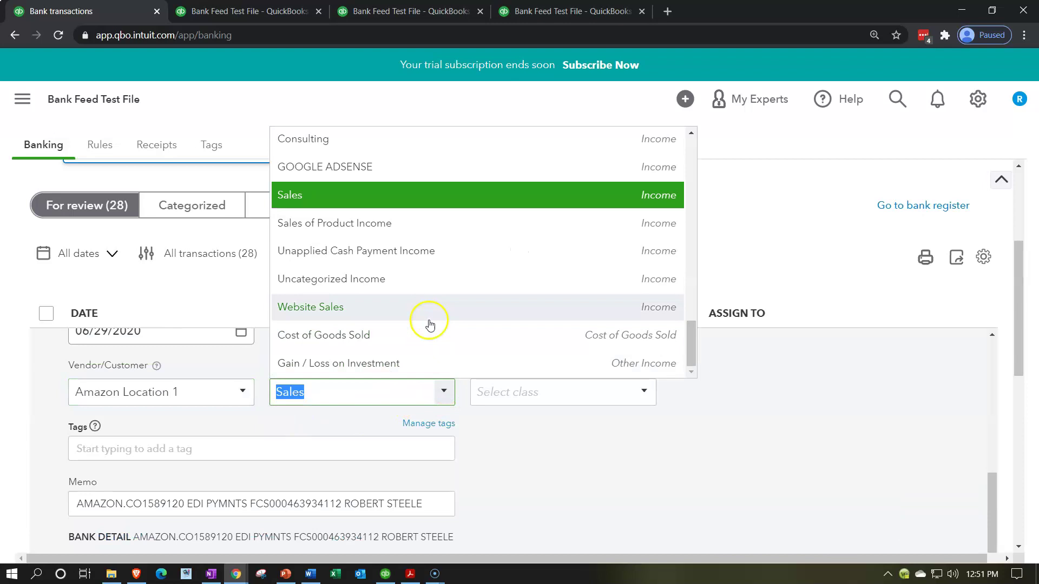
{"action": "scroll", "coordinate": [427, 322], "scroll_direction": "up", "scroll_amount": 15}
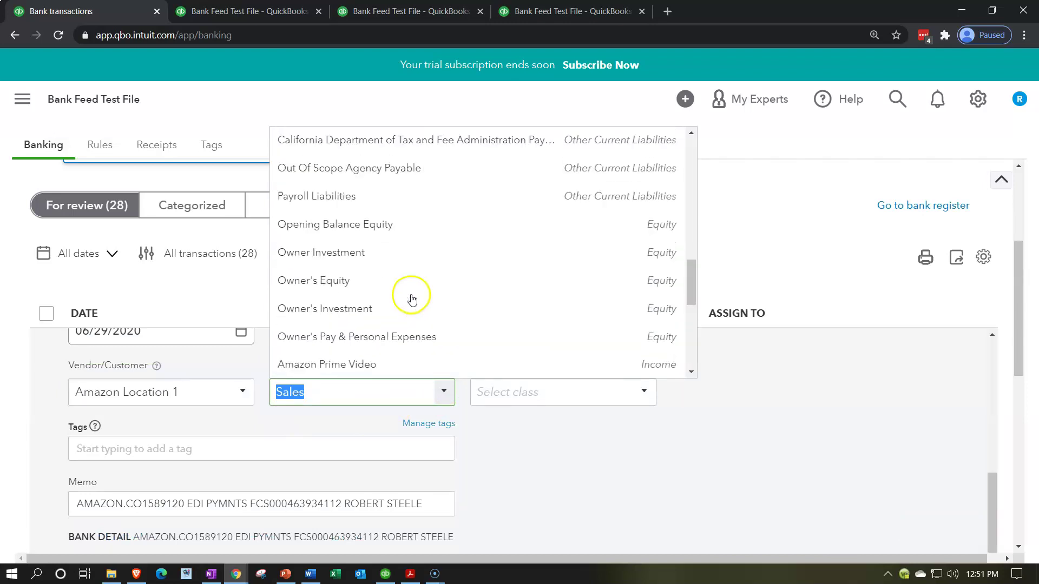
{"action": "scroll", "coordinate": [406, 281], "scroll_direction": "up", "scroll_amount": 5}
{"action": "left_click", "coordinate": [319, 141]}
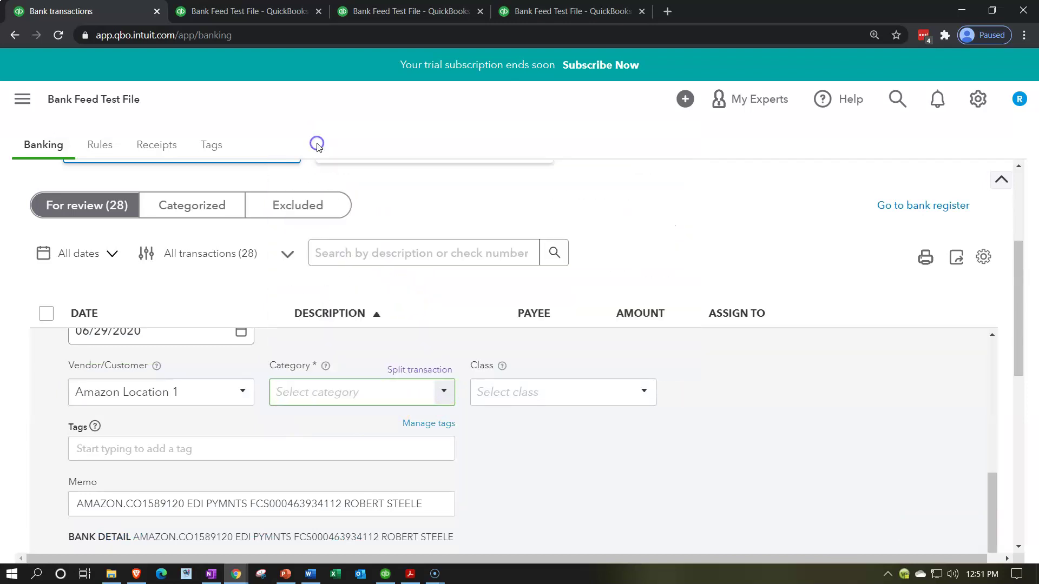
{"action": "left_click", "coordinate": [409, 157]}
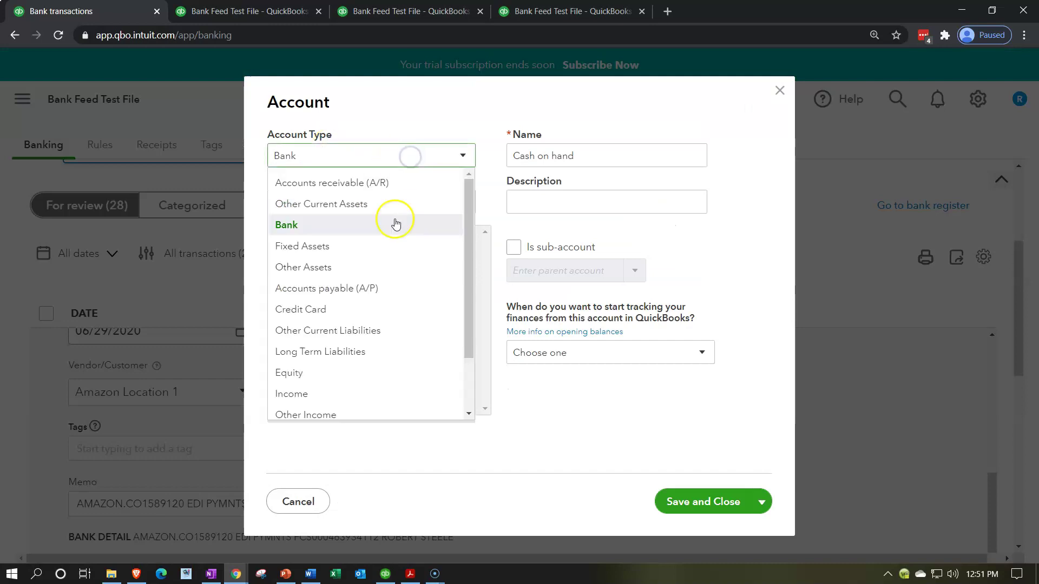
{"action": "left_click", "coordinate": [358, 393]}
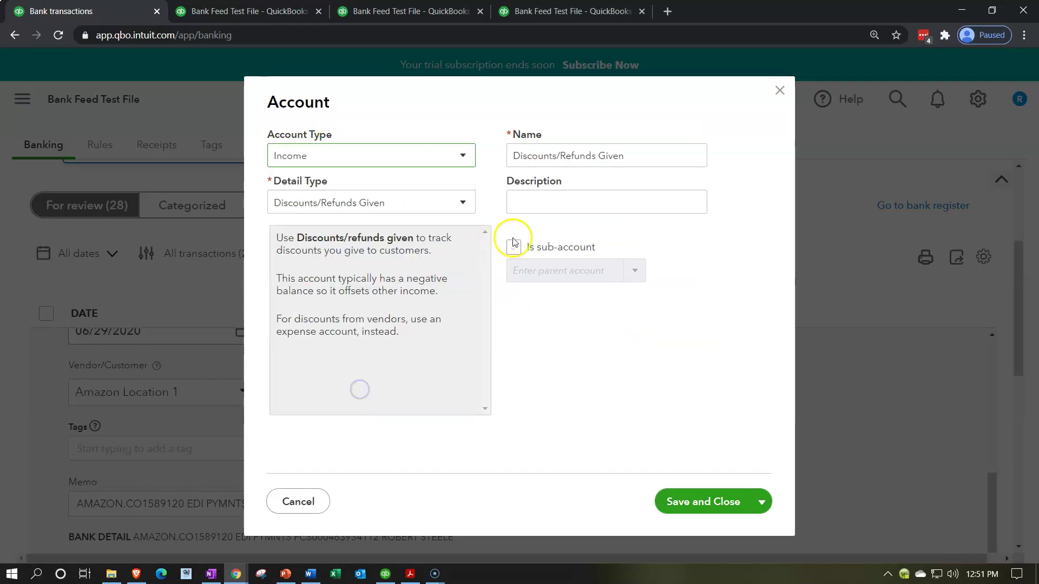
{"action": "left_click", "coordinate": [377, 208]}
{"action": "left_click", "coordinate": [363, 272]}
{"action": "left_click_drag", "start_coordinate": [619, 161], "coordinate": [446, 159]}
{"action": "key", "text": "ctrl+v"}
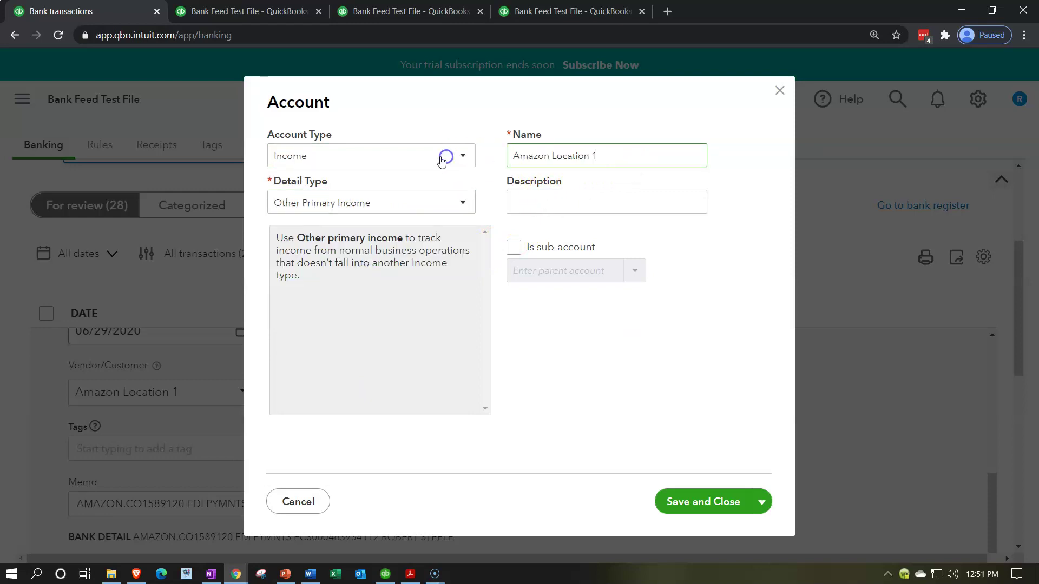
Make the new Amazon Location 1 account a sub-account of Amazon Prime Video and save it
{"action": "left_click", "coordinate": [513, 247]}
{"action": "left_click", "coordinate": [564, 271]}
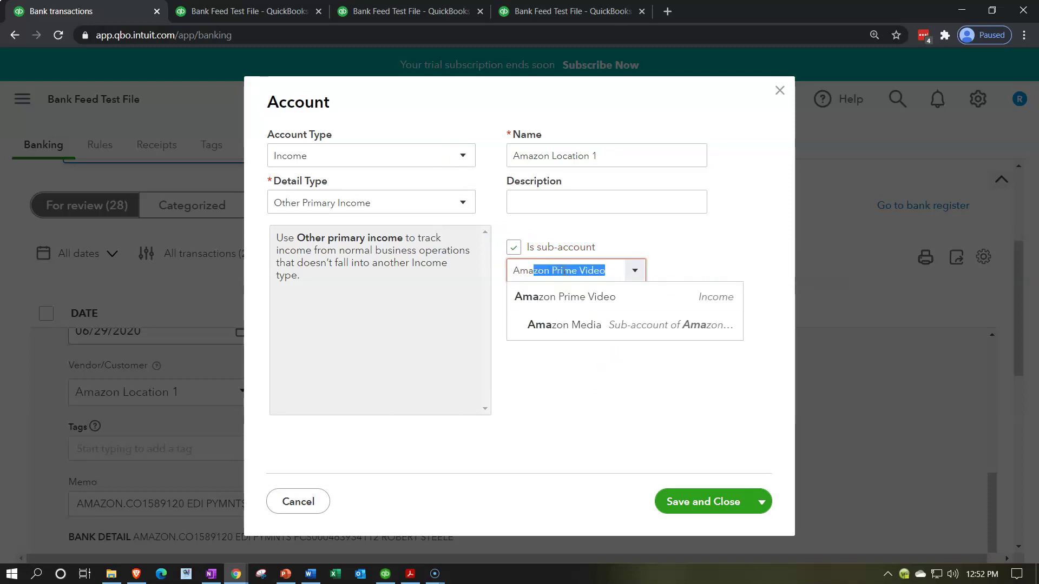
{"action": "key", "text": "Tab"}
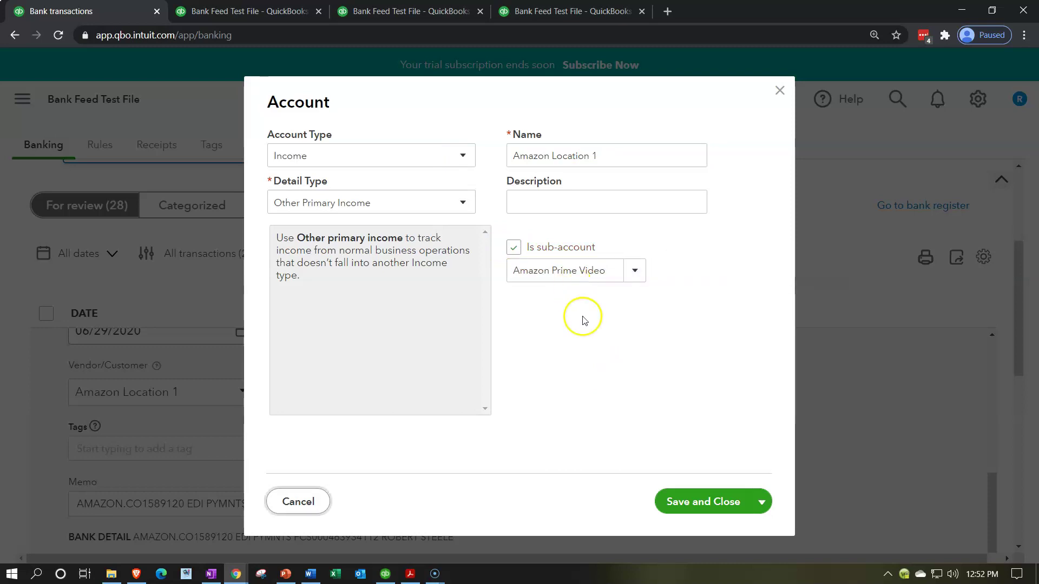
{"action": "left_click", "coordinate": [680, 501]}
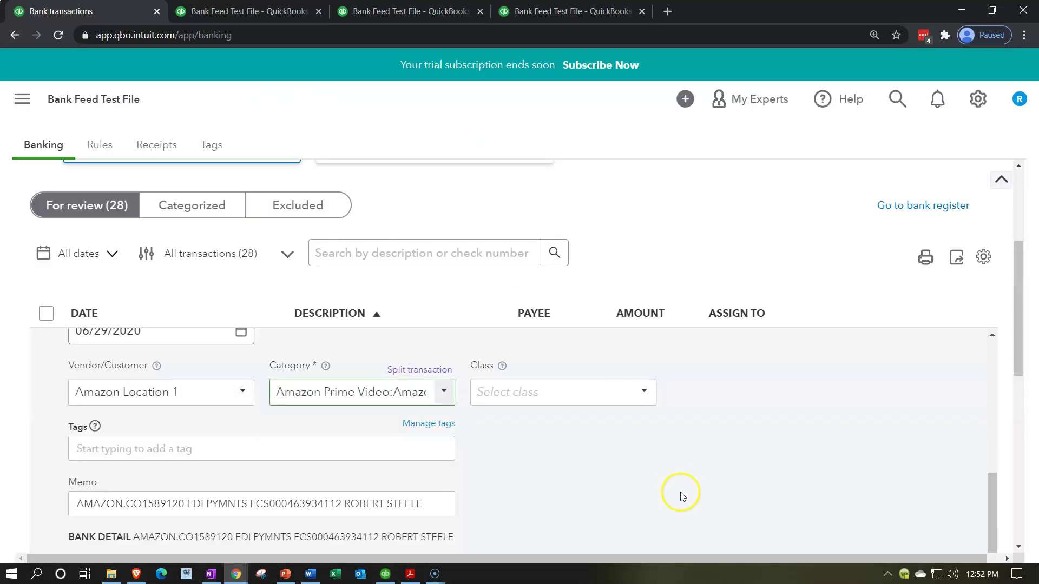
Create a bank rule from the deposit and name it Amazon Location 1
{"action": "scroll", "coordinate": [660, 471], "scroll_direction": "down", "scroll_amount": 1}
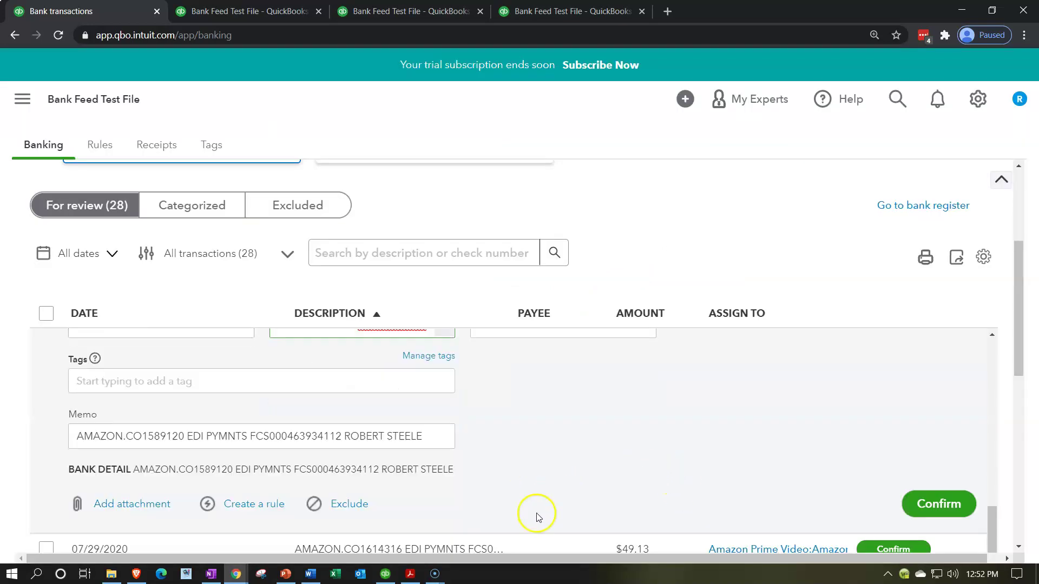
{"action": "left_click", "coordinate": [251, 504]}
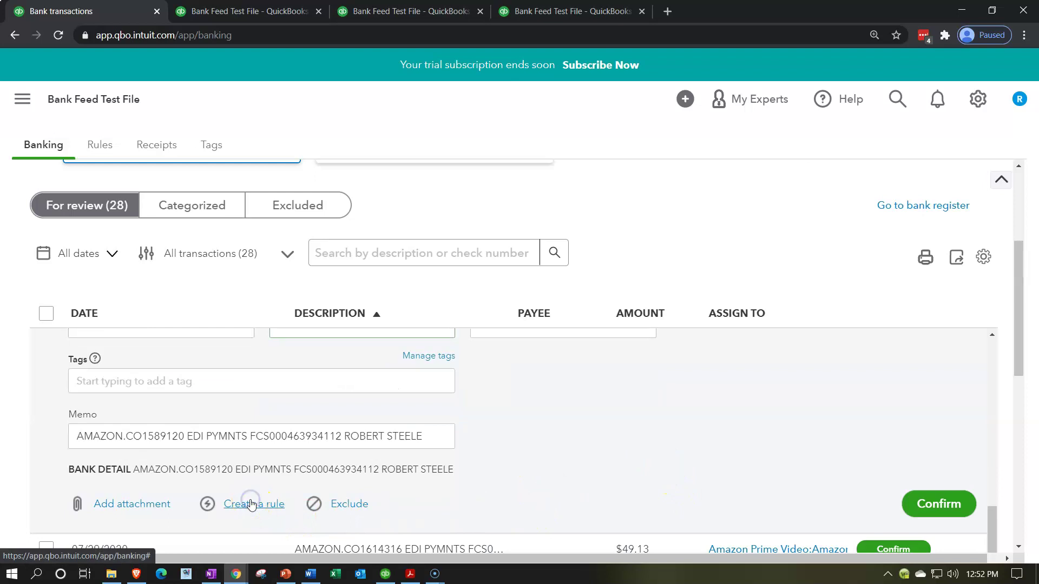
{"action": "left_click", "coordinate": [677, 158]}
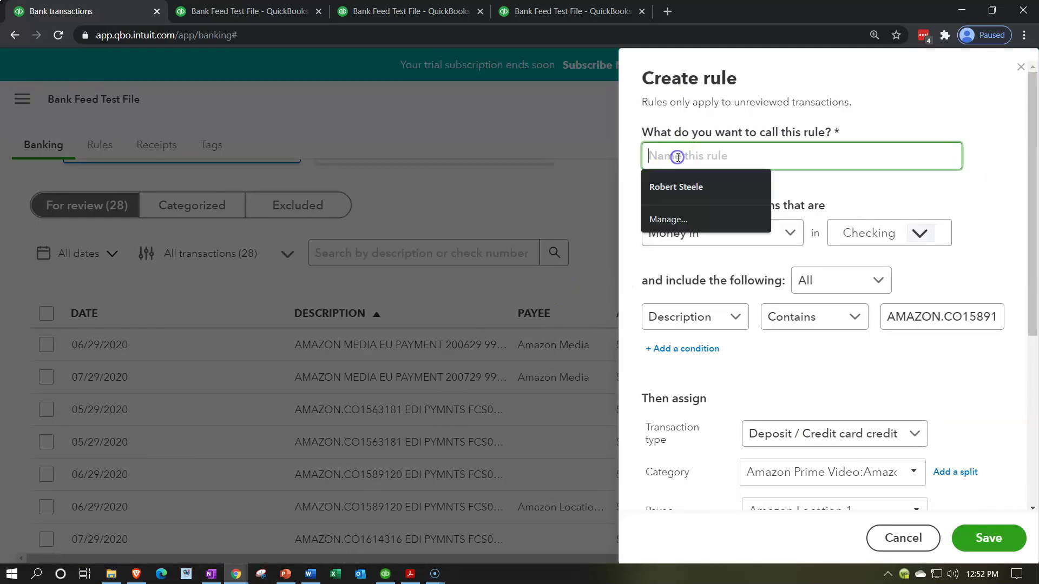
{"action": "key", "text": "ctrl+v"}
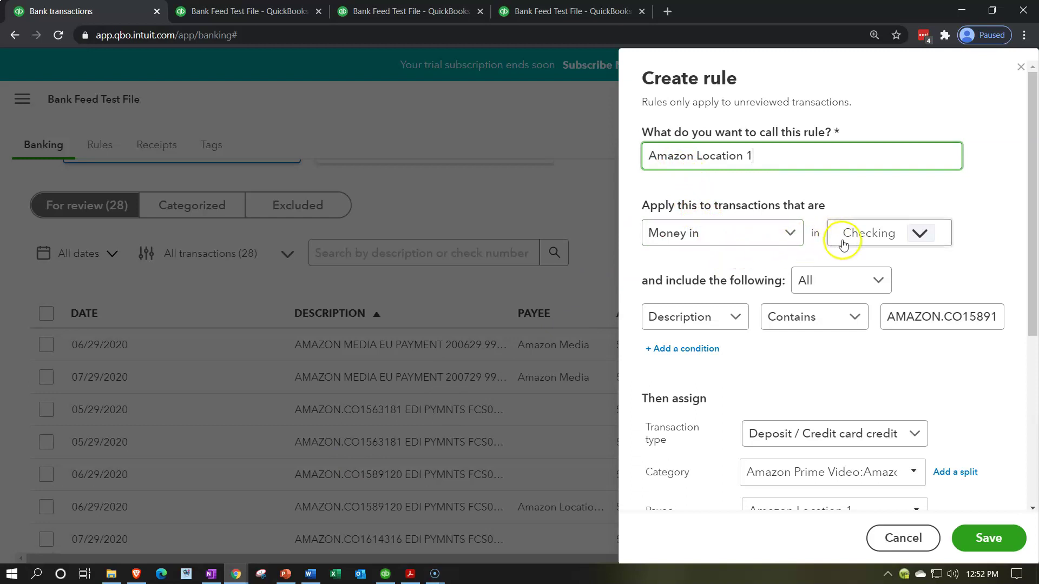
Set the rule's condition to Bank text, keep the Contains option with the AMAZON.CO1589120 text, and save the rule
{"action": "left_click", "coordinate": [877, 280]}
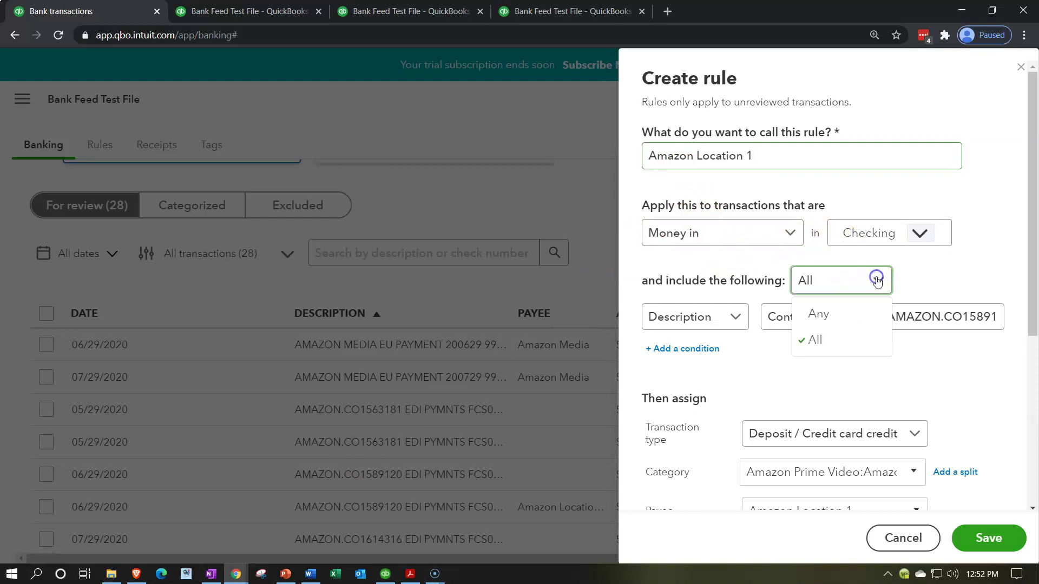
{"action": "left_click", "coordinate": [877, 279]}
{"action": "left_click", "coordinate": [734, 317]}
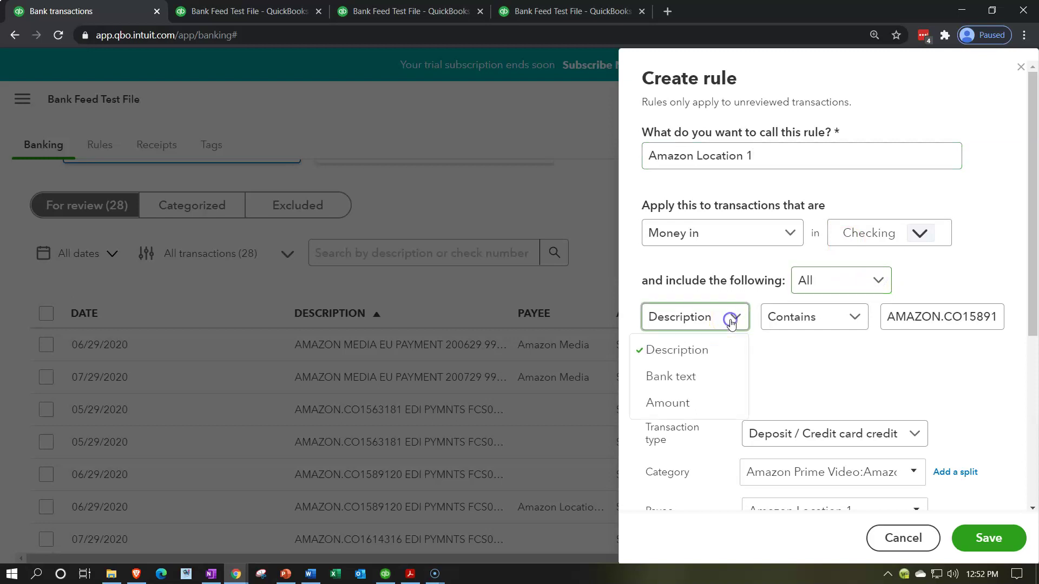
{"action": "left_click", "coordinate": [712, 376]}
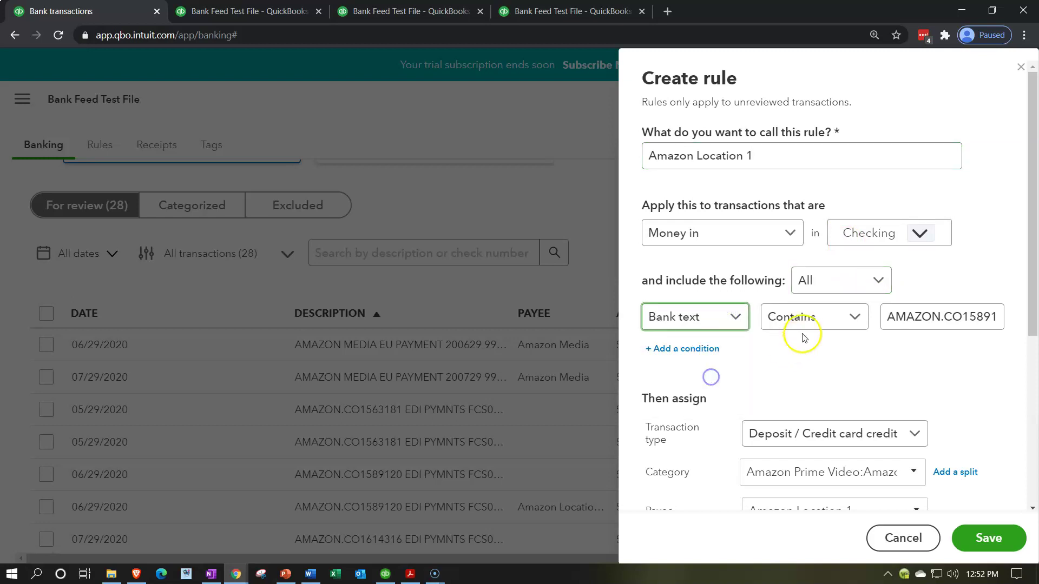
{"action": "left_click", "coordinate": [846, 322]}
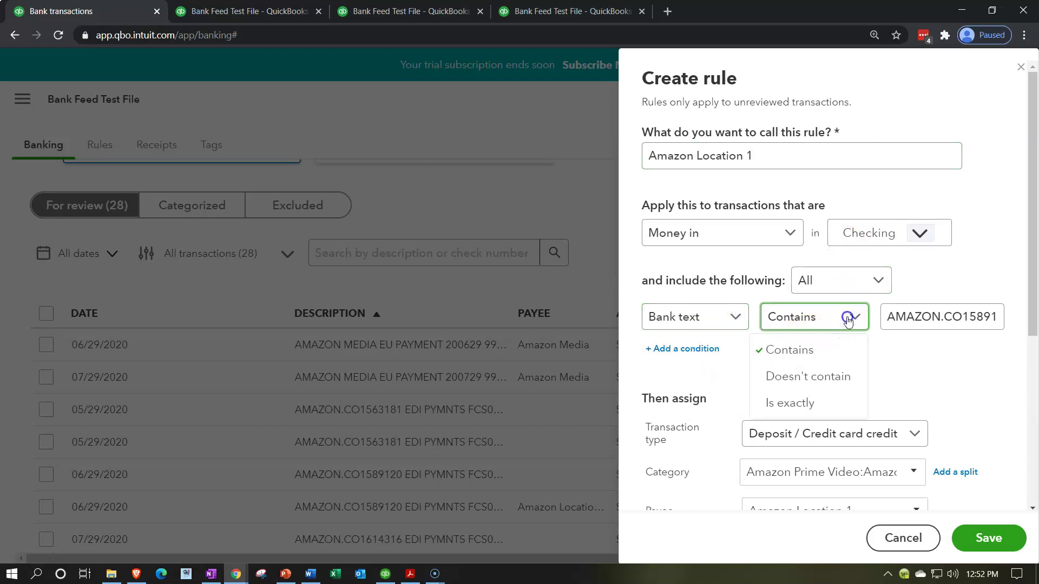
{"action": "left_click", "coordinate": [921, 316]}
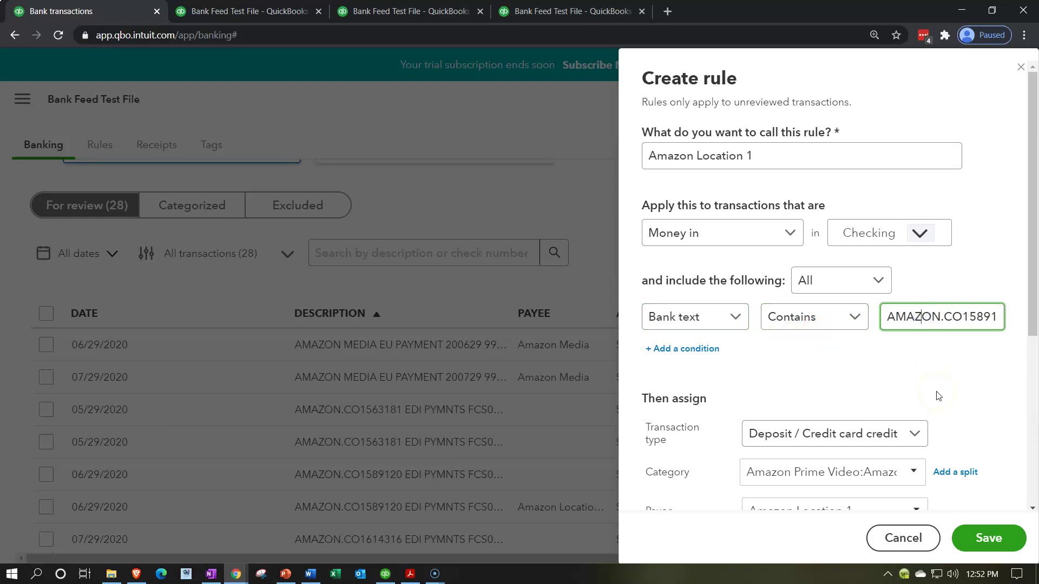
{"action": "type", "text": "20"}
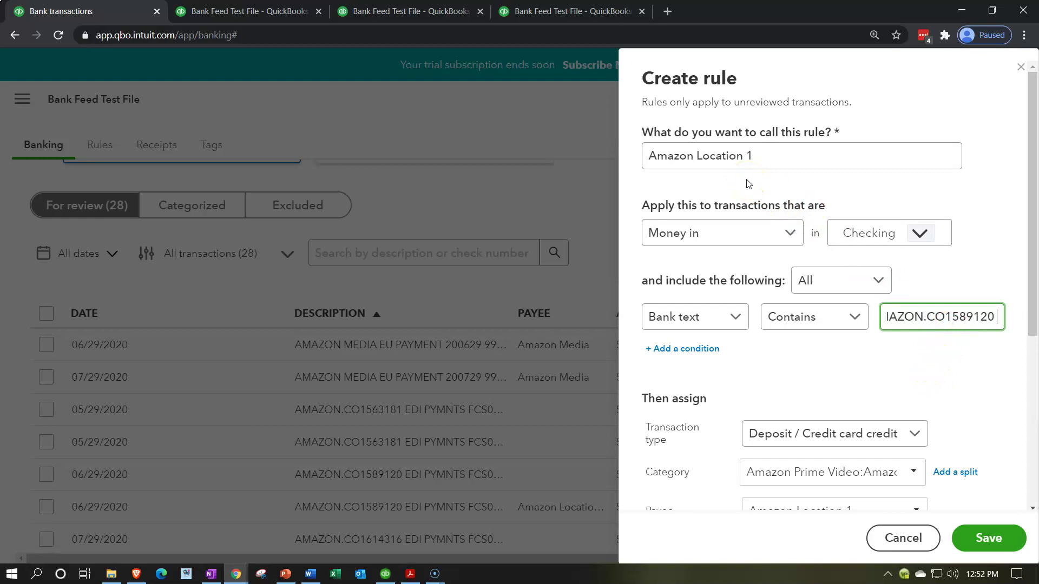
{"action": "scroll", "coordinate": [774, 319], "scroll_direction": "down", "scroll_amount": 3}
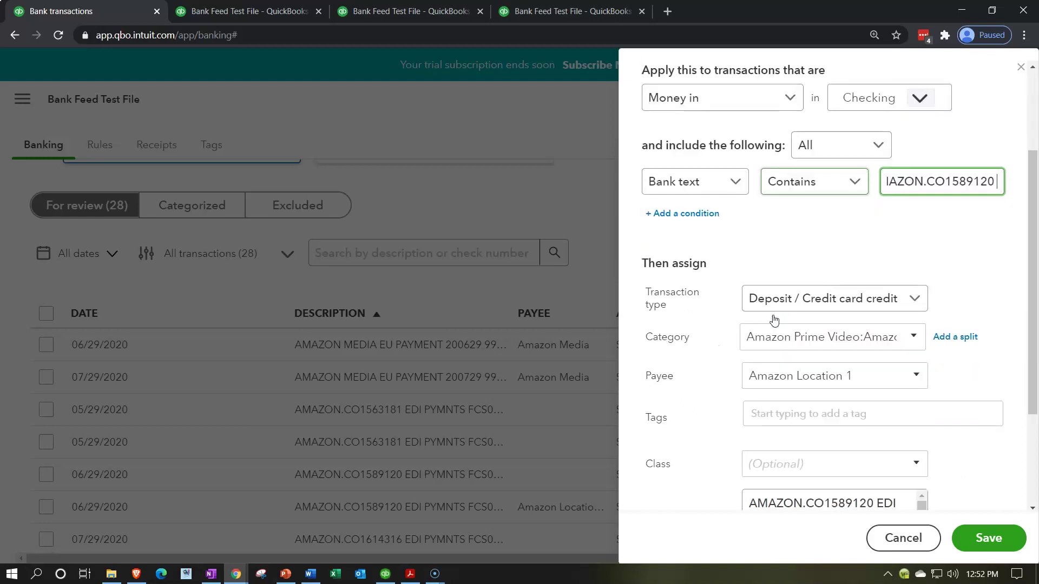
{"action": "left_click", "coordinate": [988, 538]}
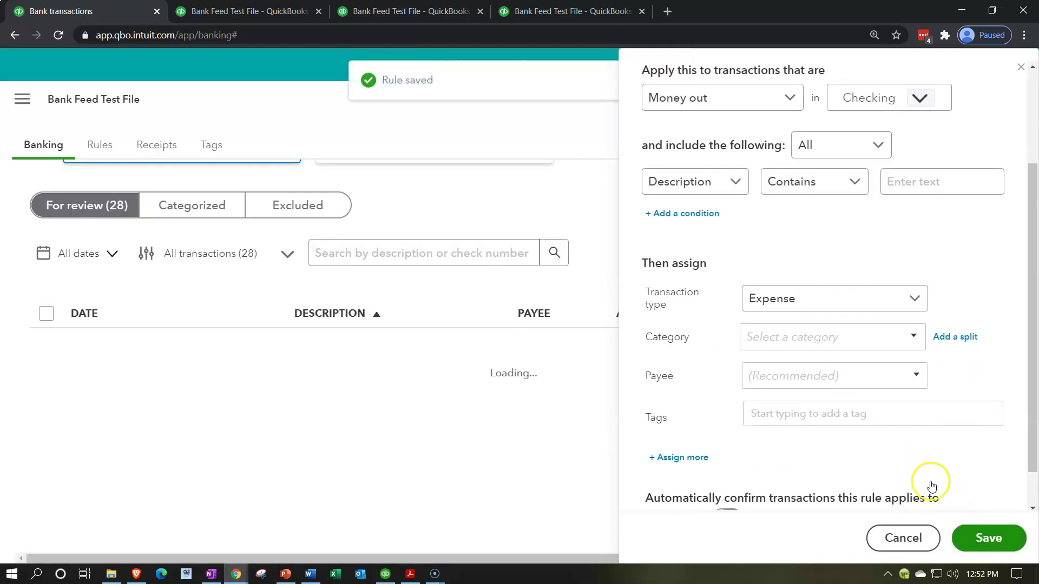
Check which AMAZON.CO deposits in the bank feed the Amazon Location 1 rule applies to
{"action": "scroll", "coordinate": [647, 480], "scroll_direction": "down", "scroll_amount": 2}
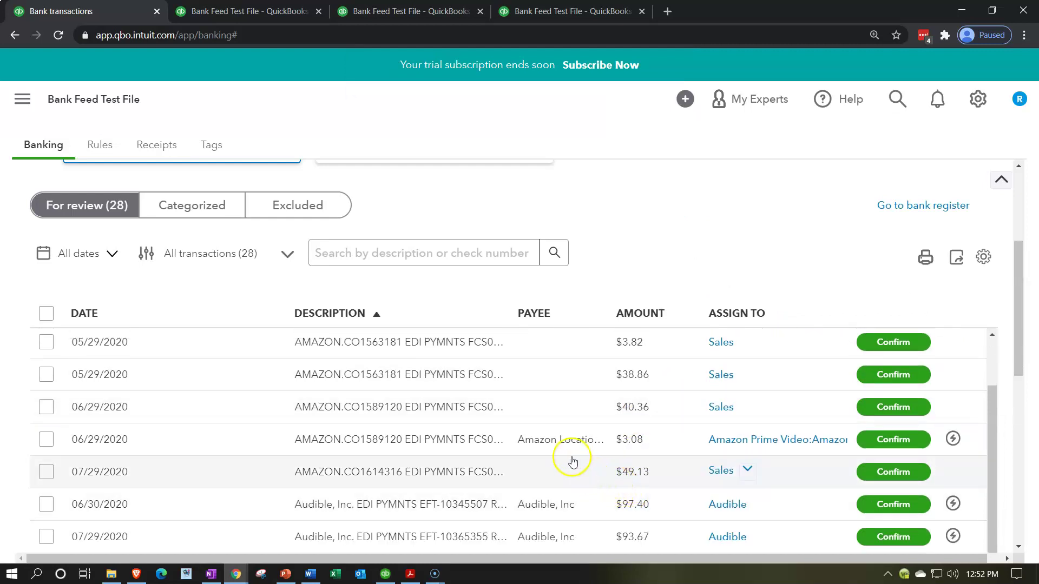
{"action": "mouse_move", "coordinate": [951, 446]}
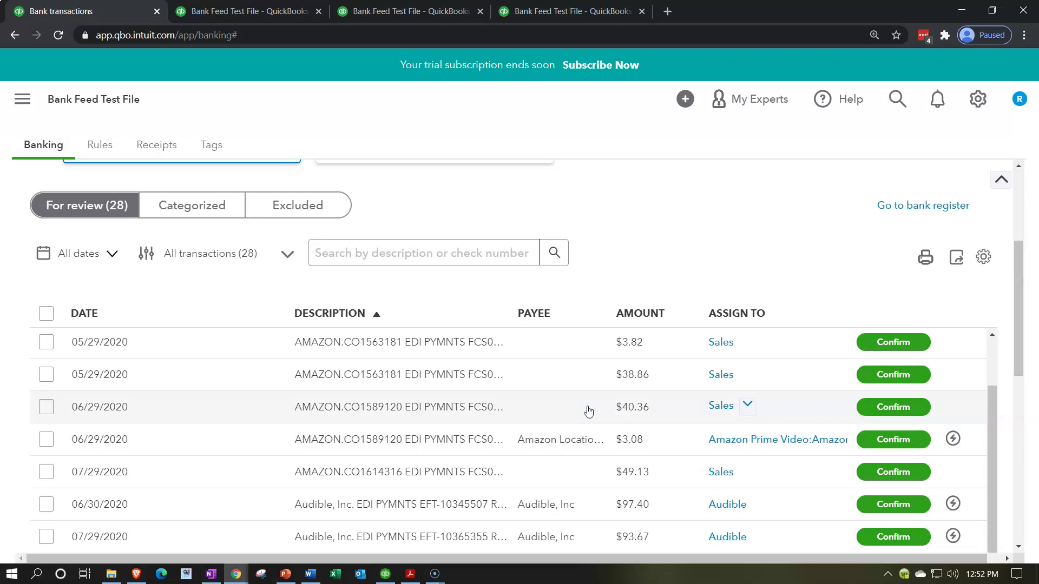
{"action": "scroll", "coordinate": [379, 419], "scroll_direction": "up", "scroll_amount": 5}
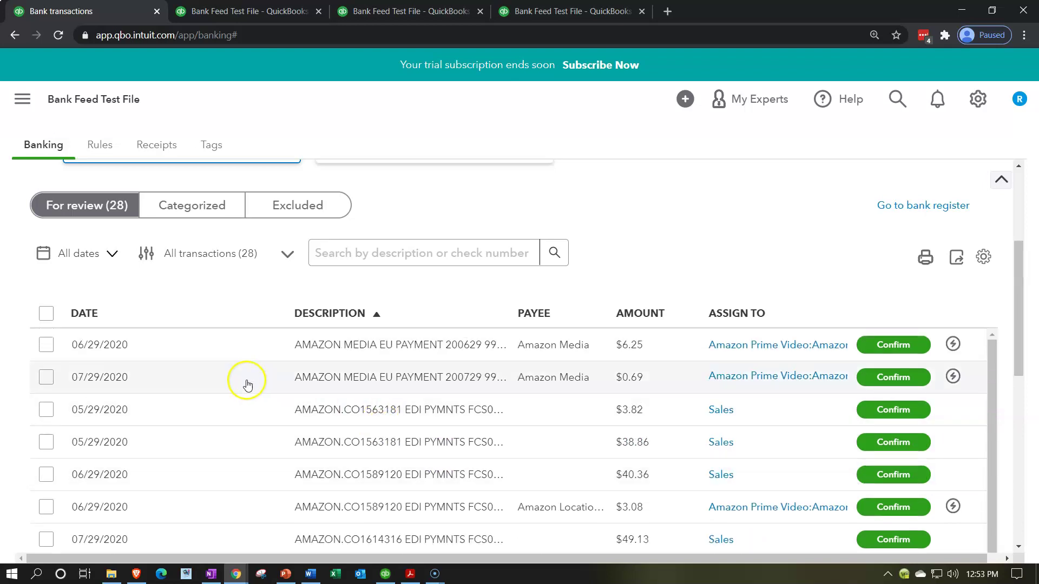
Shorten the Amazon Location 1 rule's bank text condition to AMAZON.CO1589120, save the rule, and return to the bank transactions
{"action": "left_click", "coordinate": [105, 151]}
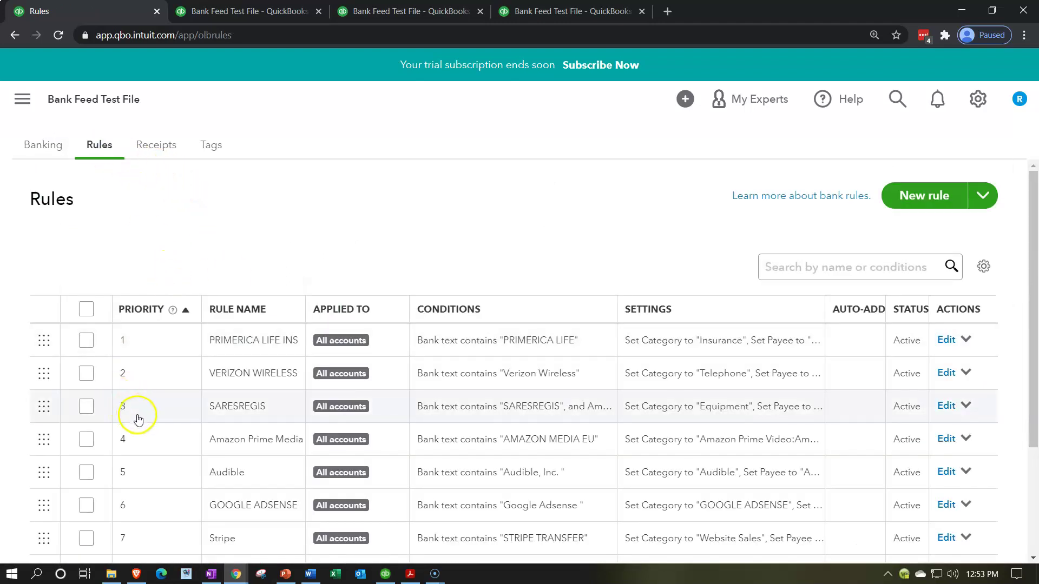
{"action": "scroll", "coordinate": [139, 422], "scroll_direction": "down", "scroll_amount": 3}
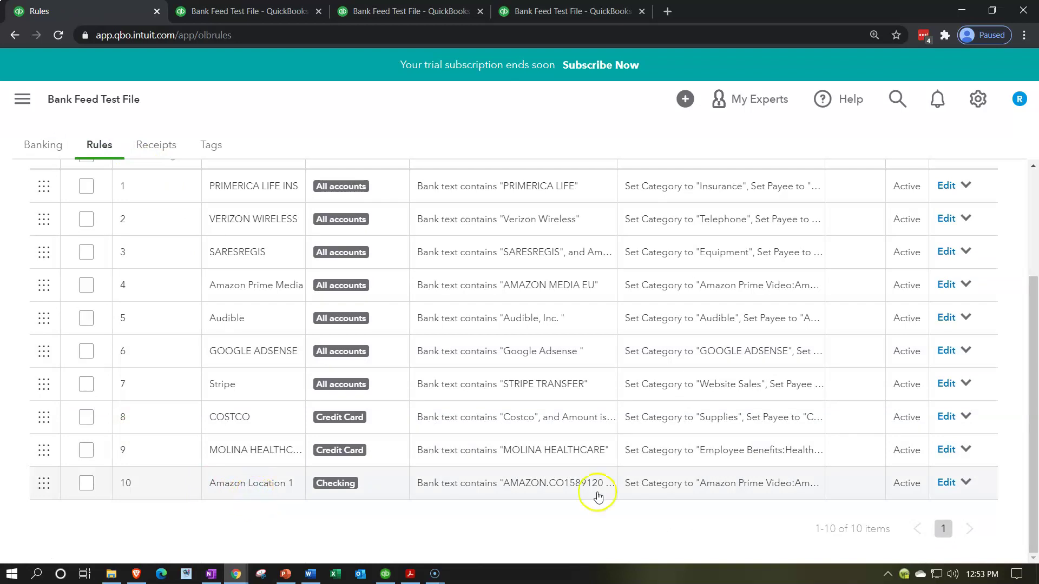
{"action": "left_click", "coordinate": [947, 483]}
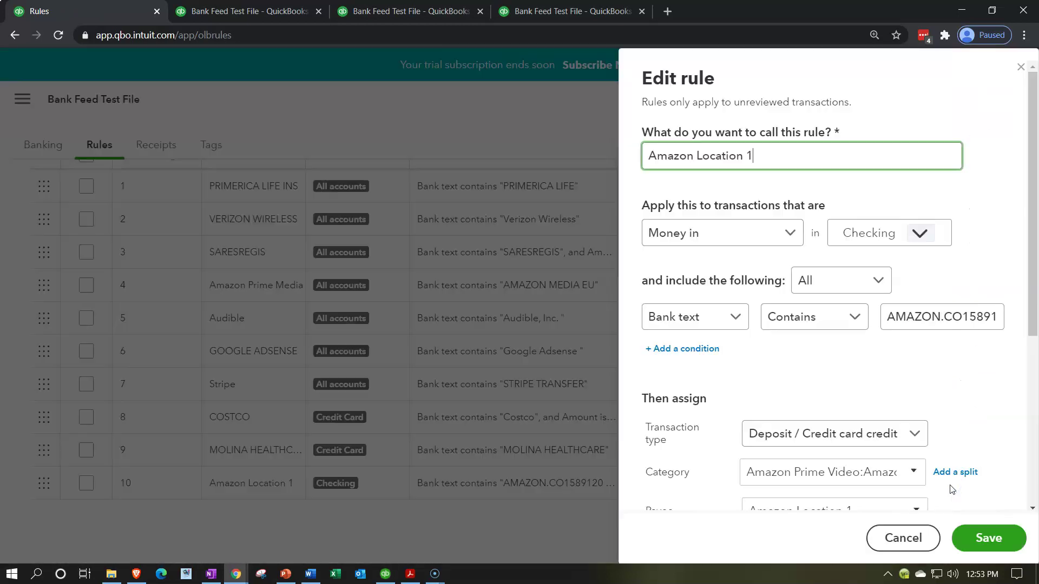
{"action": "left_click", "coordinate": [943, 316]}
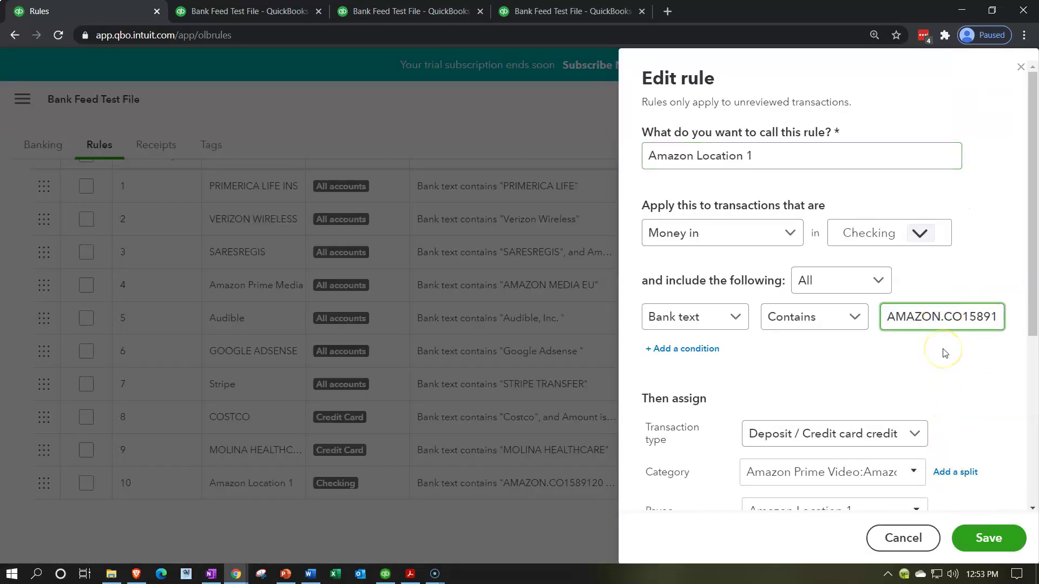
{"action": "key", "text": "Right"}
{"action": "key", "text": "Right"}
{"action": "key", "text": "Right"}
{"action": "key", "text": "Right"}
{"action": "key", "text": "Right"}
{"action": "key", "text": "Right"}
{"action": "key", "text": "Right"}
{"action": "key", "text": "Right"}
{"action": "key", "text": "Right"}
{"action": "key", "text": "Right"}
{"action": "key", "text": "Right"}
{"action": "key", "text": "Right"}
{"action": "key", "text": "Right"}
{"action": "key", "text": "Right"}
{"action": "key", "text": "Right"}
{"action": "key", "text": "Right"}
{"action": "key", "text": "Right"}
{"action": "key", "text": "Right"}
{"action": "key", "text": "Right"}
{"action": "key", "text": "Right"}
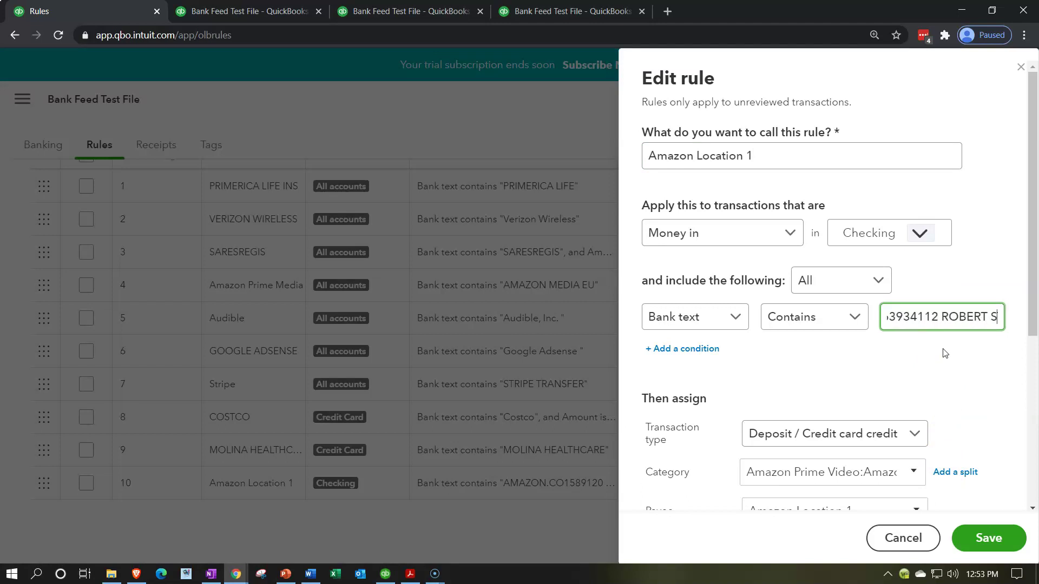
{"action": "key", "text": "BackSpace"}
{"action": "key", "text": "BackSpace"}
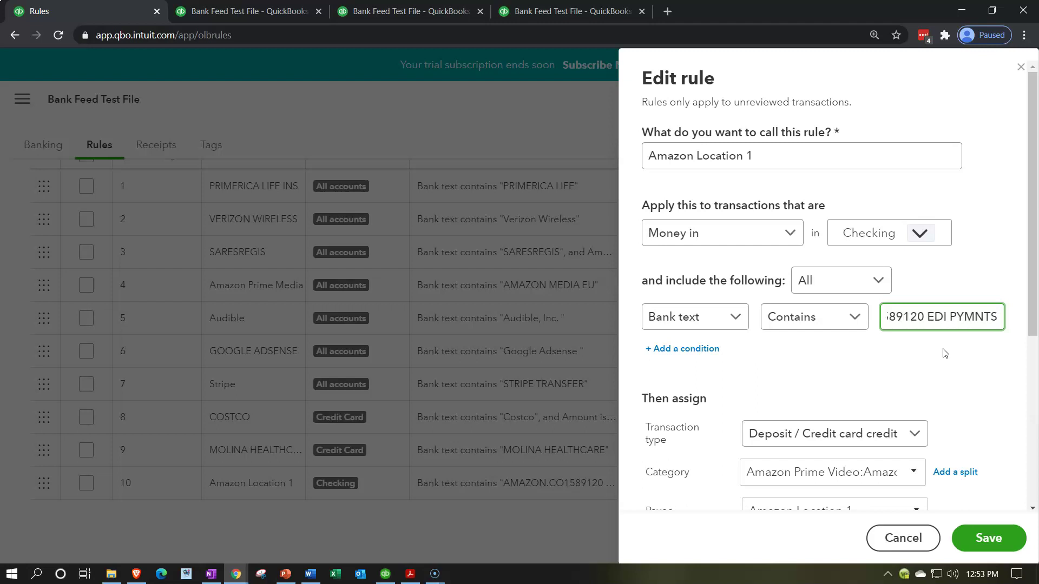
{"action": "key", "text": "BackSpace"}
{"action": "key", "text": "BackSpace"}
{"action": "key", "text": "BackSpace"}
{"action": "key", "text": "BackSpace"}
{"action": "key", "text": "BackSpace"}
{"action": "key", "text": "BackSpace"}
{"action": "key", "text": "BackSpace"}
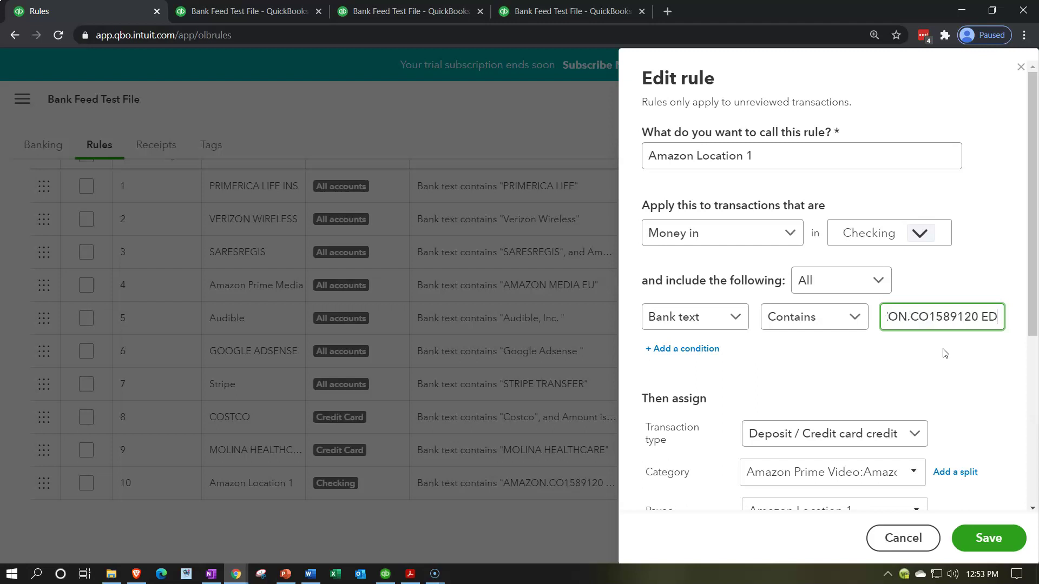
{"action": "key", "text": "BackSpace"}
{"action": "key", "text": "BackSpace"}
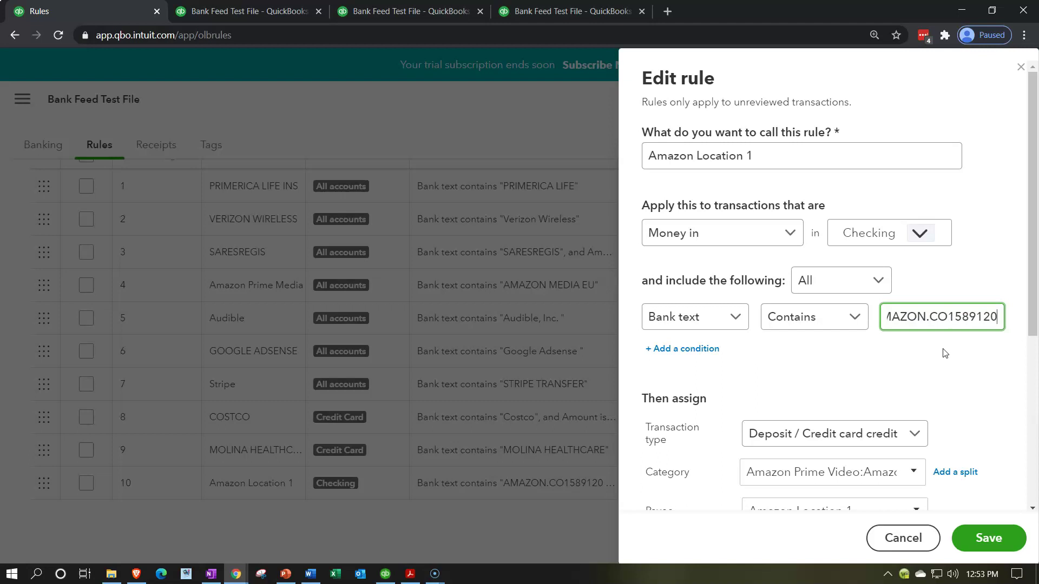
{"action": "left_click", "coordinate": [975, 540]}
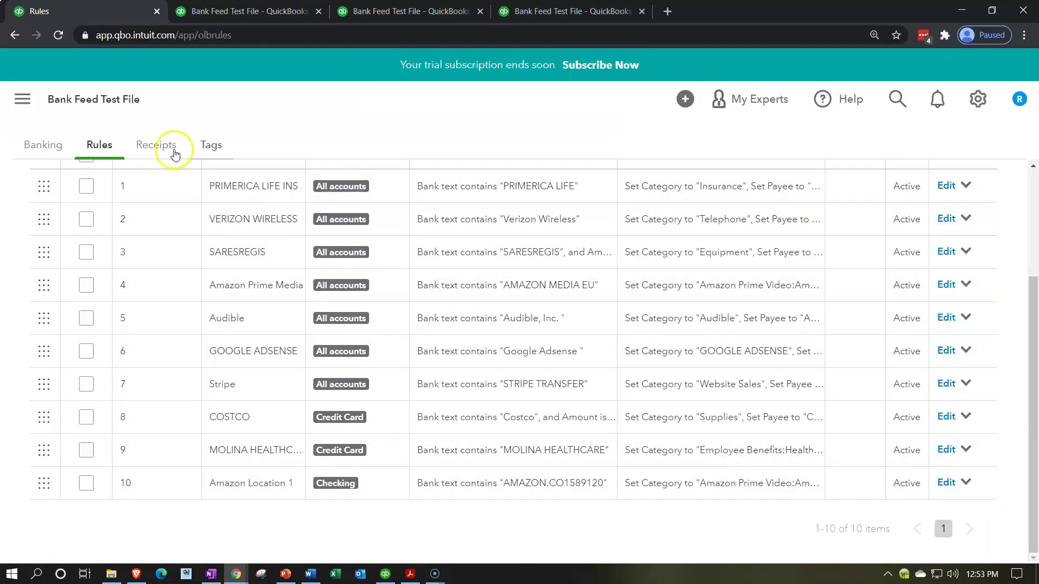
{"action": "left_click", "coordinate": [49, 149]}
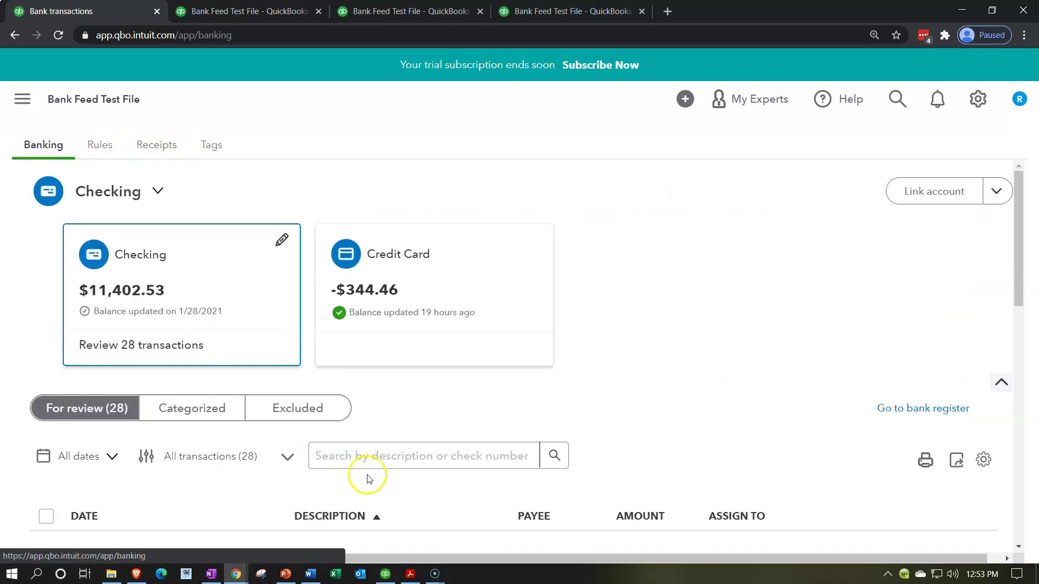
Confirm the two AMAZON.CO1589120 deposits and the two AMAZON MEDIA EU deposits in the Checking feed
{"action": "scroll", "coordinate": [665, 325], "scroll_direction": "down", "scroll_amount": 4}
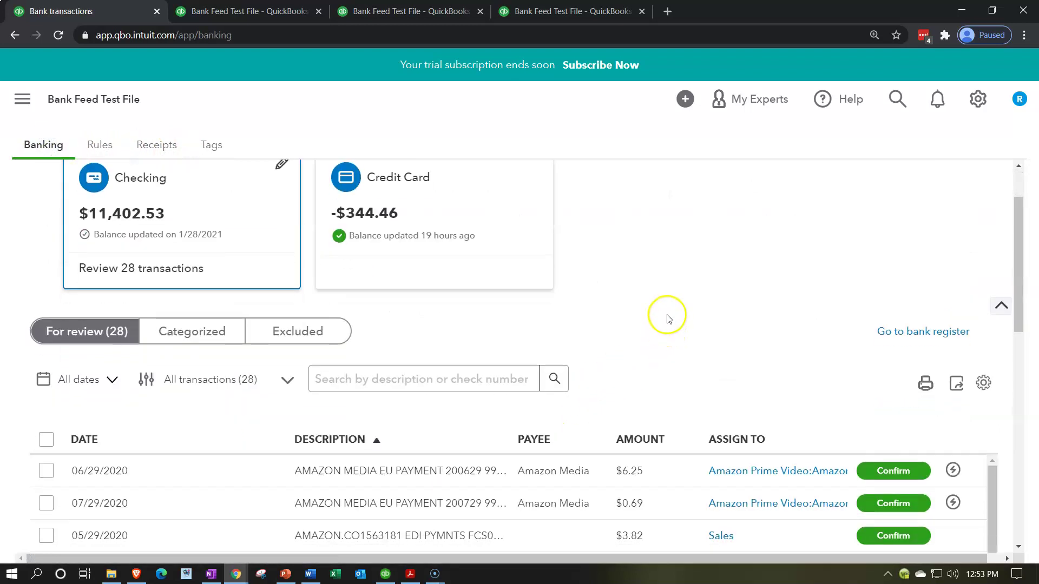
{"action": "scroll", "coordinate": [669, 312], "scroll_direction": "down", "scroll_amount": 1}
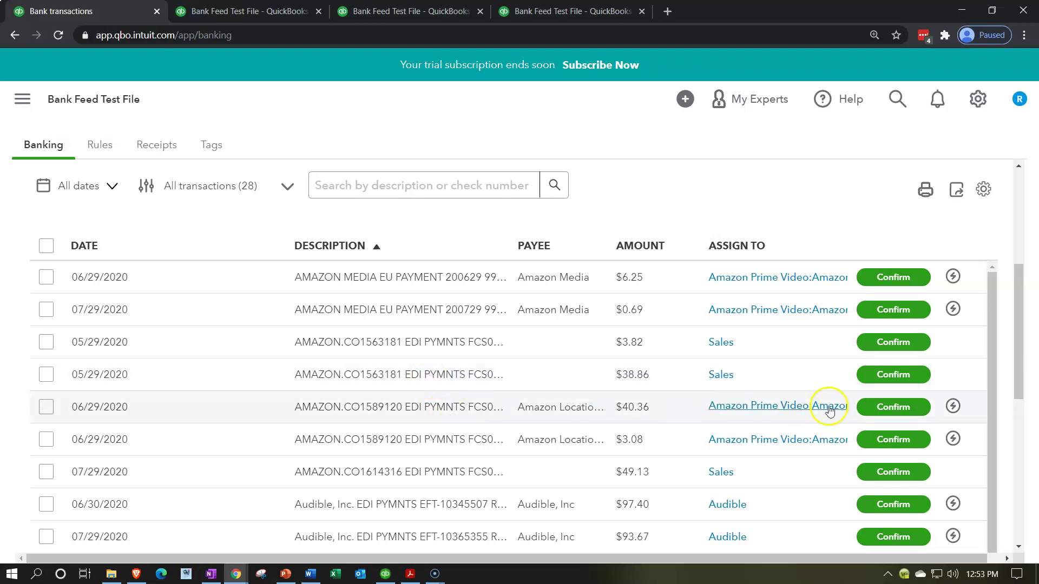
{"action": "left_click", "coordinate": [878, 410]}
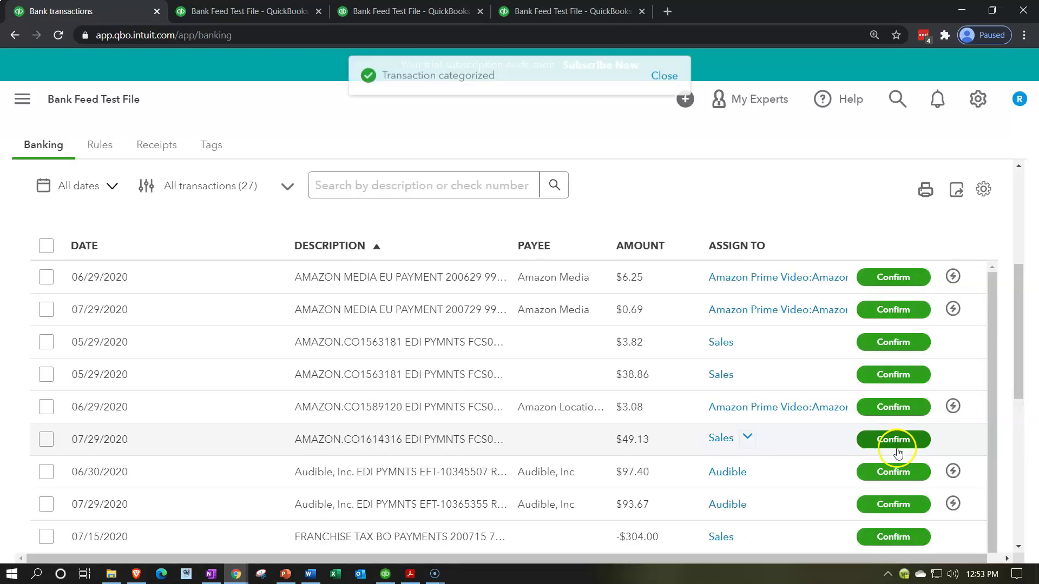
{"action": "left_click", "coordinate": [886, 411]}
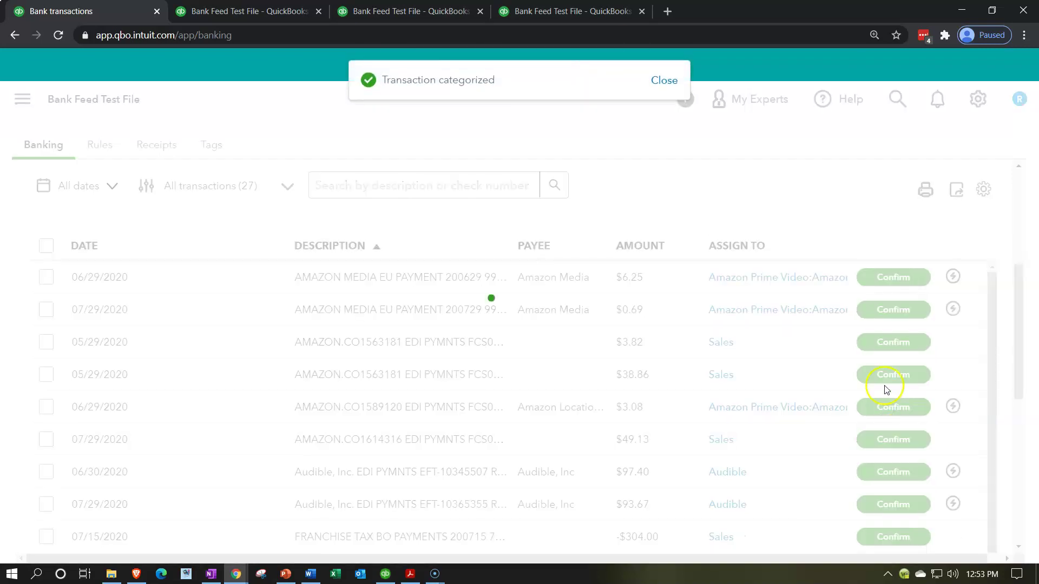
{"action": "left_click", "coordinate": [892, 282]}
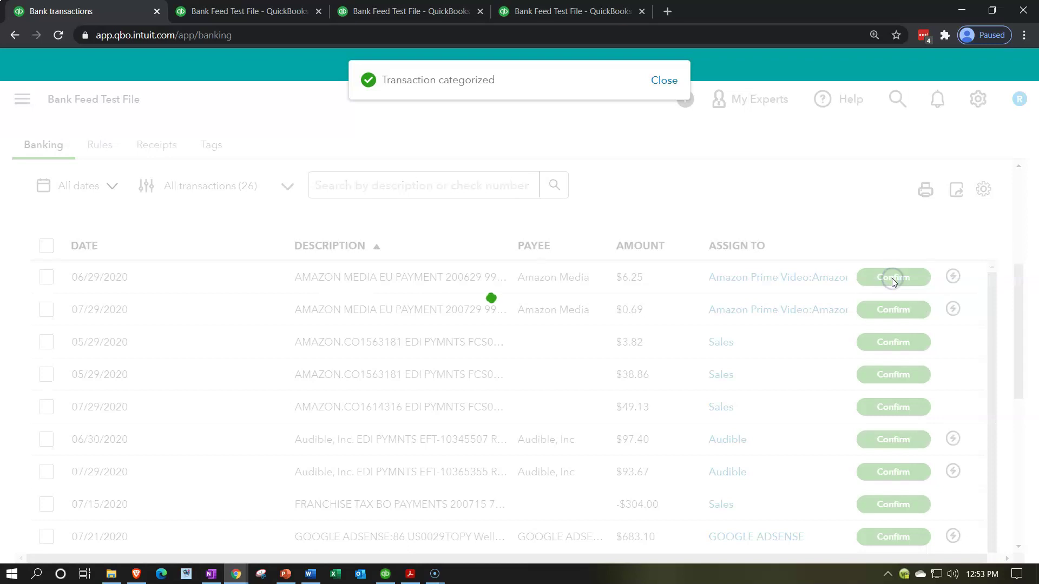
{"action": "left_click", "coordinate": [891, 278]}
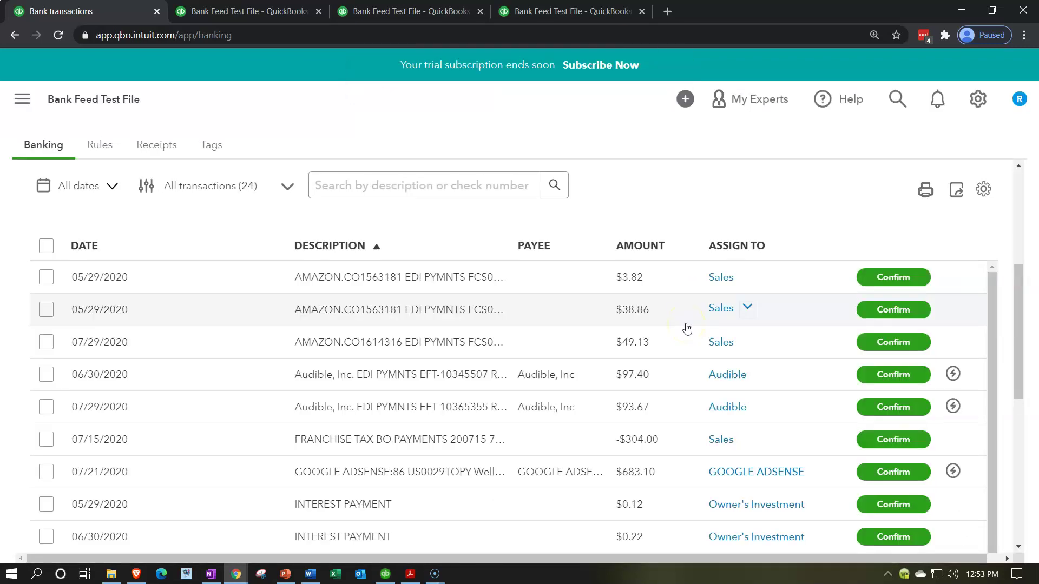
Open the $3.82 AMAZON.CO1563181 deposit of 05/29/2020 and try to add Amazon Location 2 as its new customer payee
{"action": "left_click", "coordinate": [474, 279]}
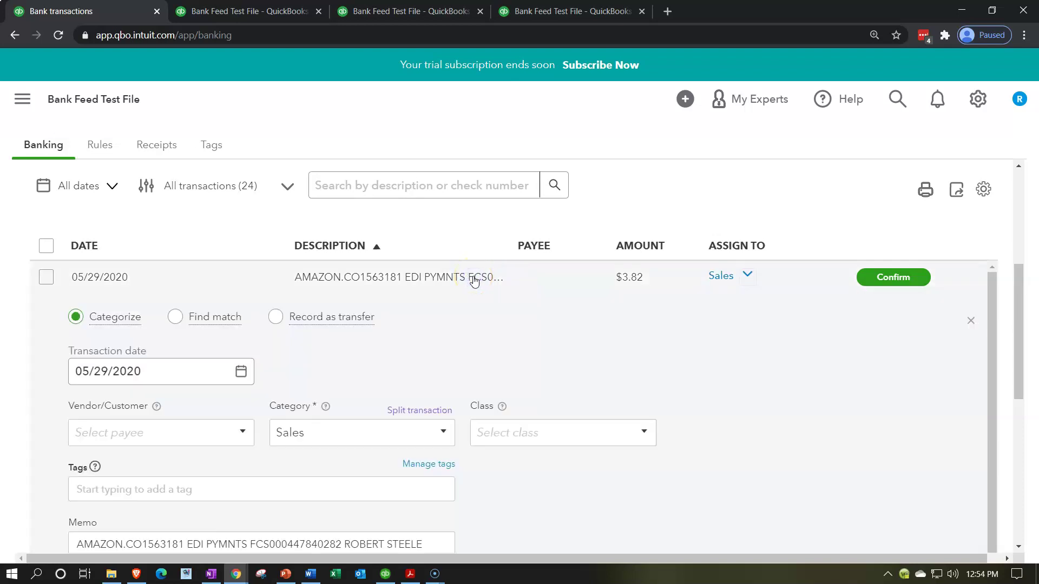
{"action": "left_click", "coordinate": [187, 367]}
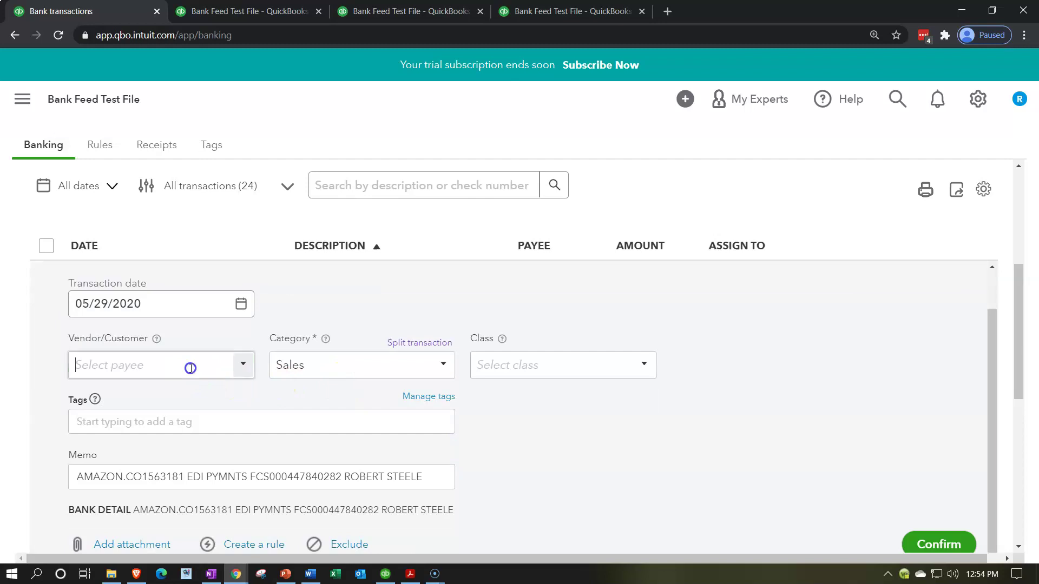
{"action": "type", "text": "Amazon"}
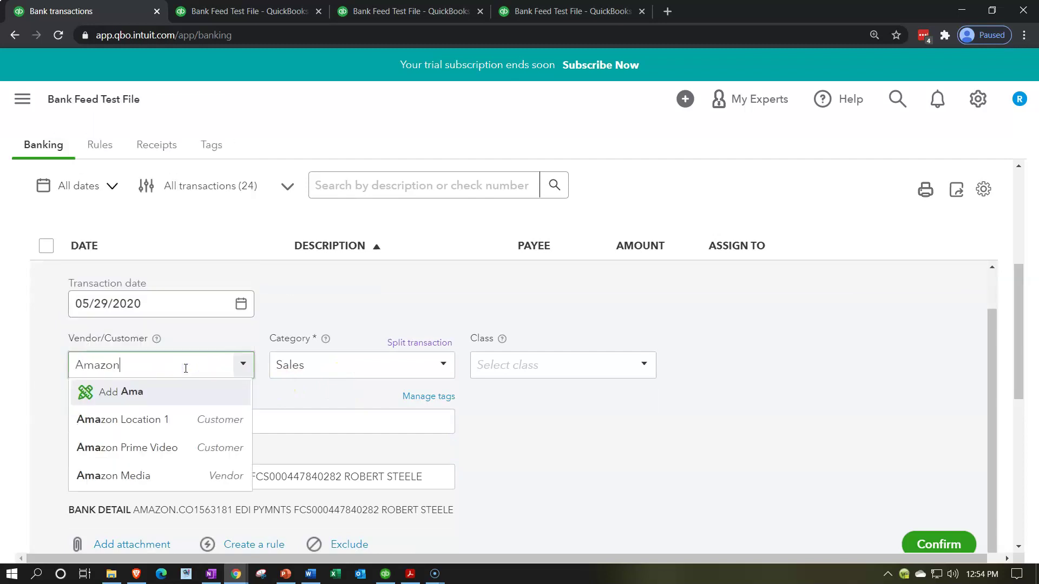
{"action": "type", "text": " Loa"}
{"action": "type", "text": "ati"}
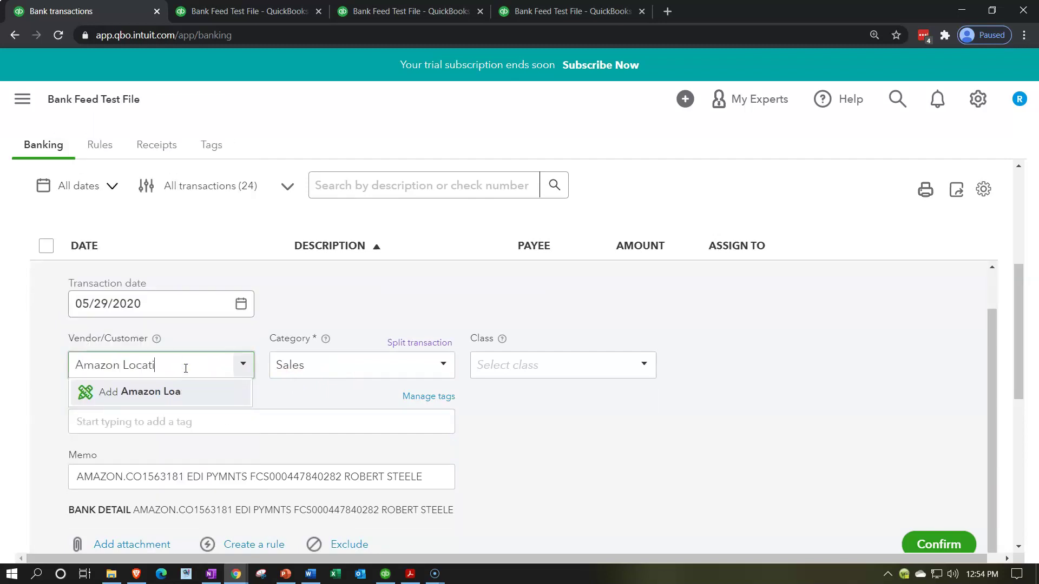
{"action": "type", "text": "on"}
{"action": "key", "text": "shift+Left"}
{"action": "key", "text": "shift+Left"}
{"action": "key", "text": "shift+Left"}
{"action": "key", "text": "shift+Left"}
{"action": "key", "text": "shift+Left"}
{"action": "key", "text": "shift+Left"}
{"action": "key", "text": "shift+Left"}
{"action": "key", "text": "shift+Left"}
{"action": "key", "text": "shift+Left"}
{"action": "key", "text": "shift+Left"}
{"action": "key", "text": "shift+Left"}
{"action": "key", "text": "shift+Left"}
{"action": "key", "text": "shift+Left"}
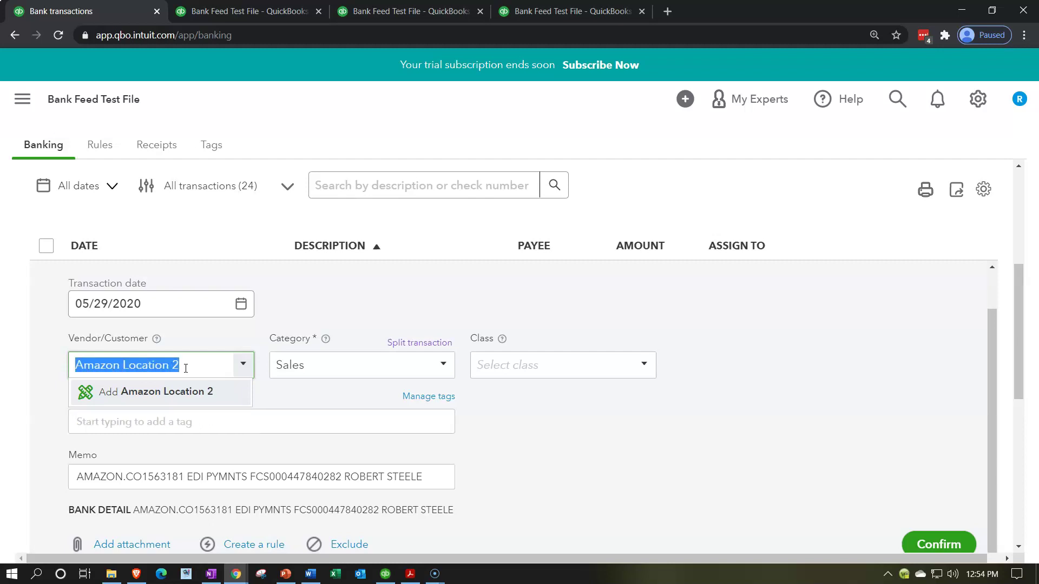
{"action": "left_click", "coordinate": [447, 366]}
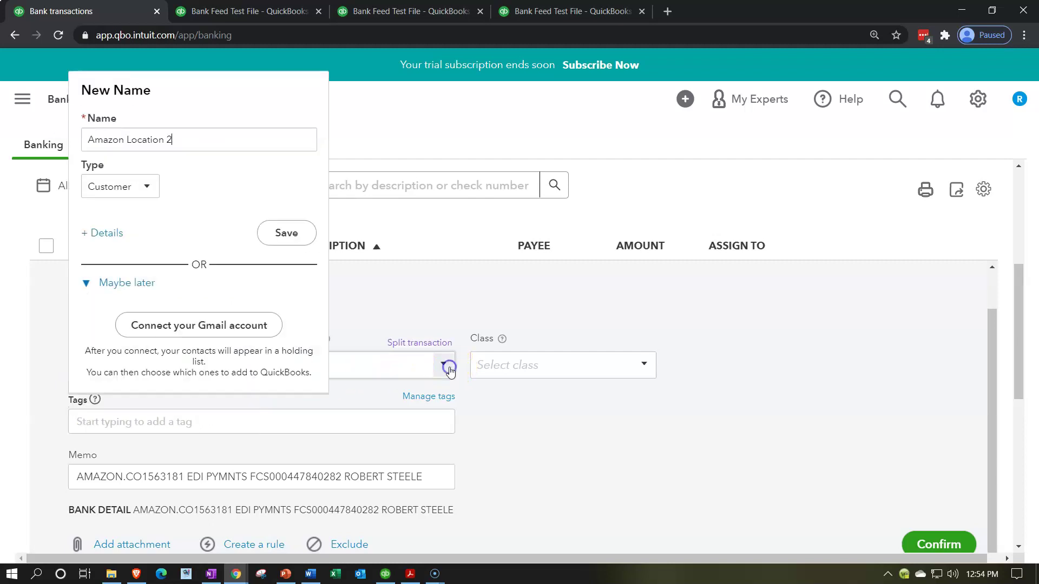
Add a new category for the deposit: an Income account with detail type Other Primary Income, named Amazon Location 2
{"action": "left_click", "coordinate": [443, 367]}
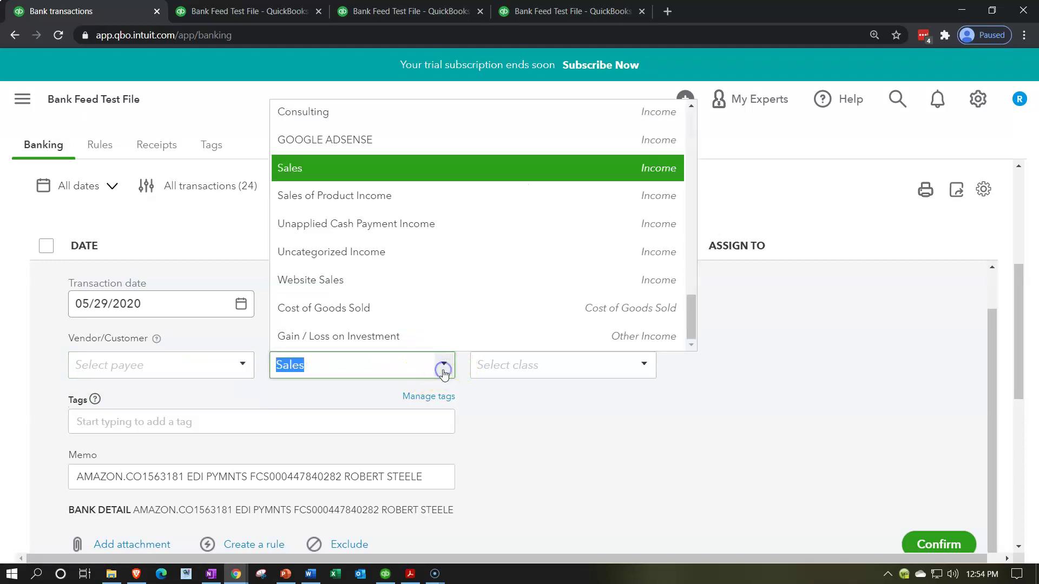
{"action": "scroll", "coordinate": [343, 179], "scroll_direction": "up", "scroll_amount": 10}
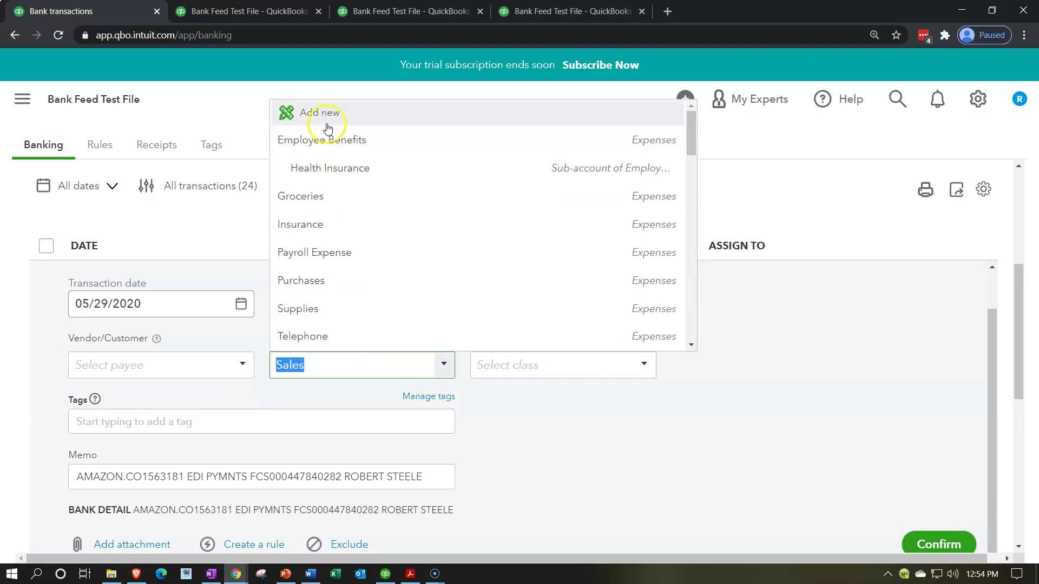
{"action": "left_click", "coordinate": [327, 125]}
{"action": "left_click", "coordinate": [350, 157]}
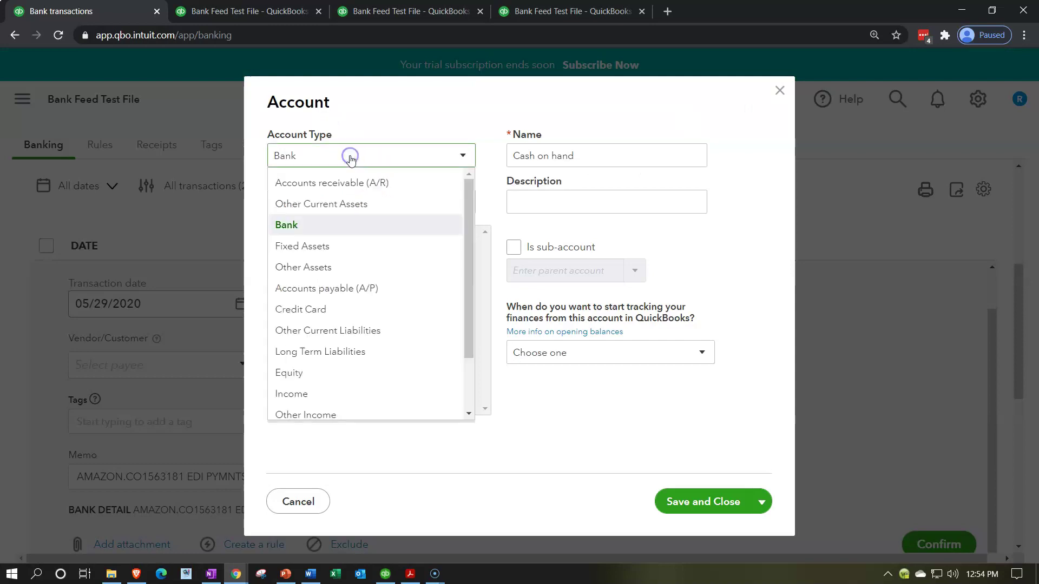
{"action": "left_click", "coordinate": [346, 394]}
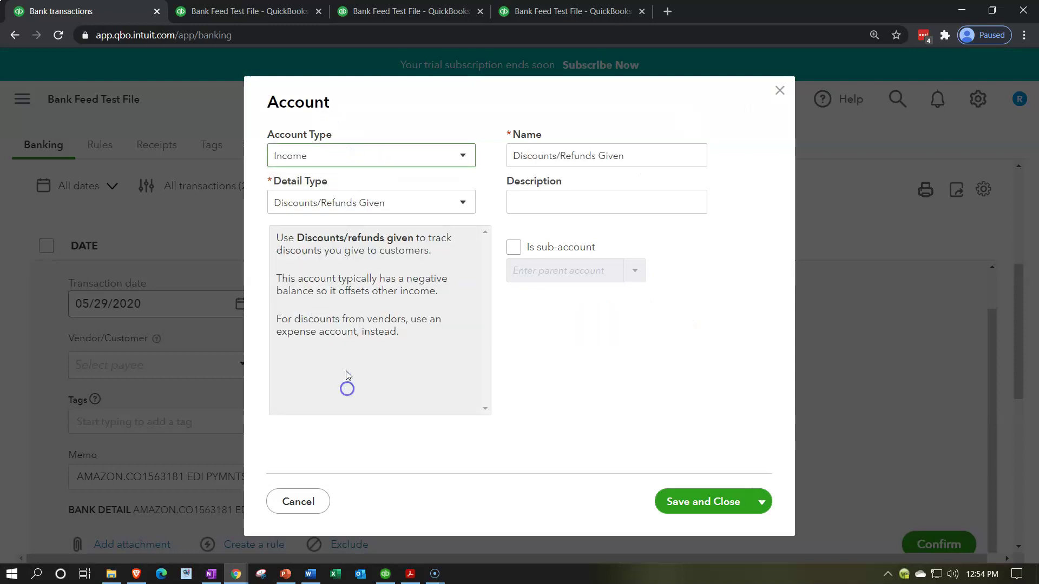
{"action": "left_click", "coordinate": [391, 212]}
{"action": "left_click", "coordinate": [377, 273]}
{"action": "triple_click", "coordinate": [643, 160]}
{"action": "type", "text": "Amazon Location 2"}
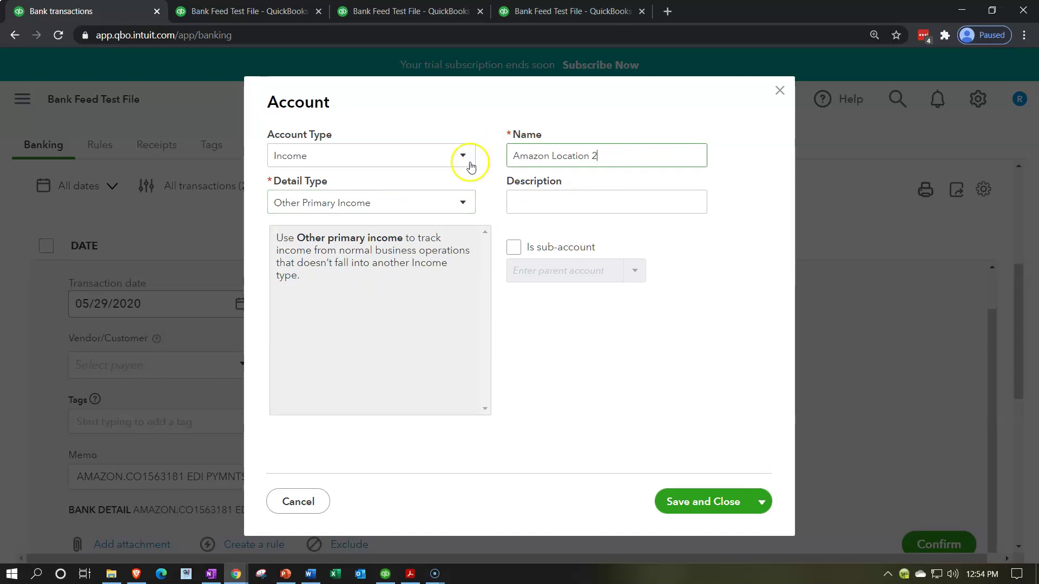
Make the new account a sub-account of Amazon Prime Video and save it
{"action": "left_click", "coordinate": [513, 247]}
{"action": "left_click", "coordinate": [535, 266]}
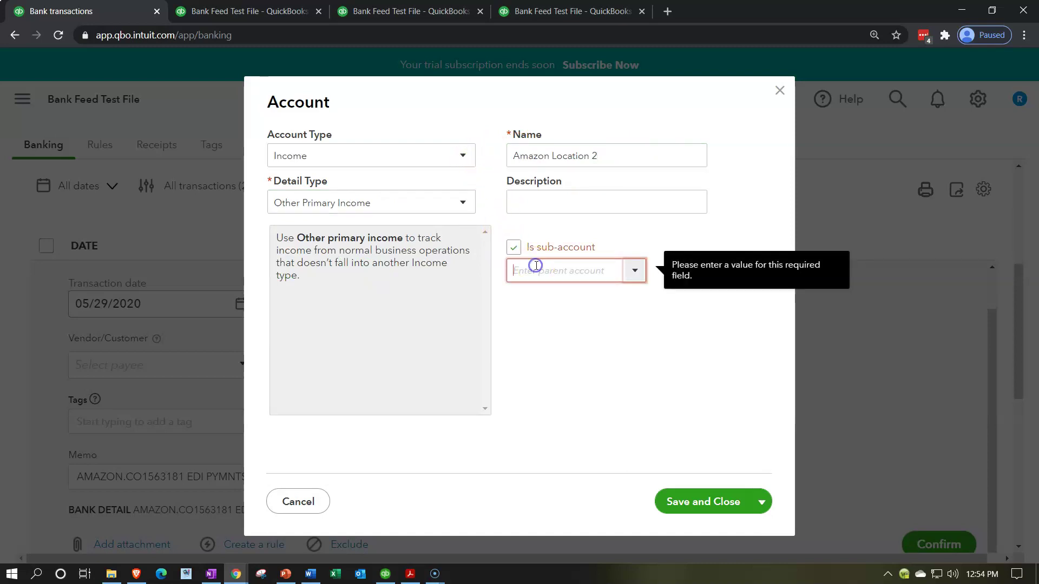
{"action": "type", "text": "am"}
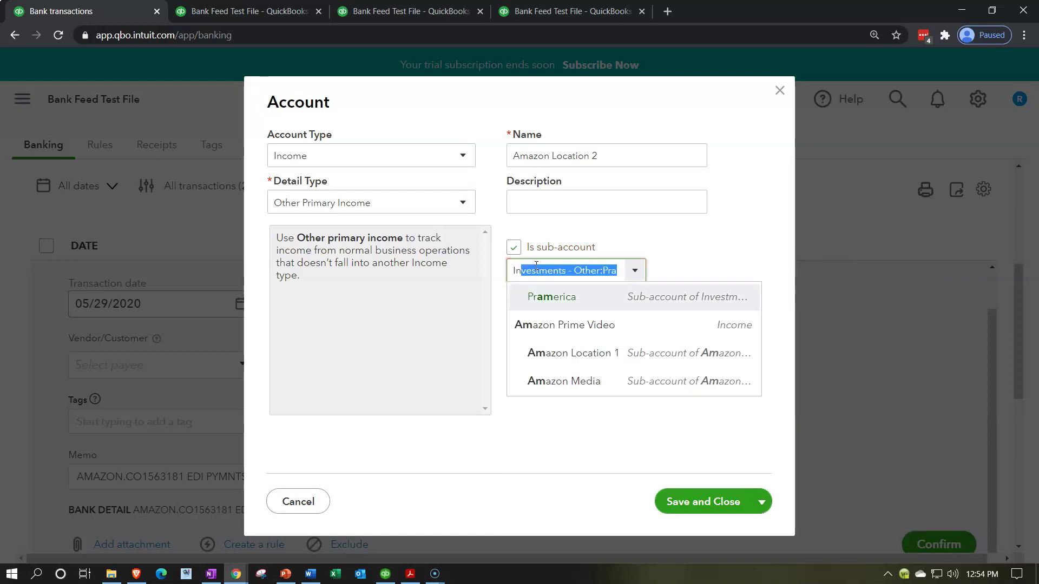
{"action": "key", "text": "Tab"}
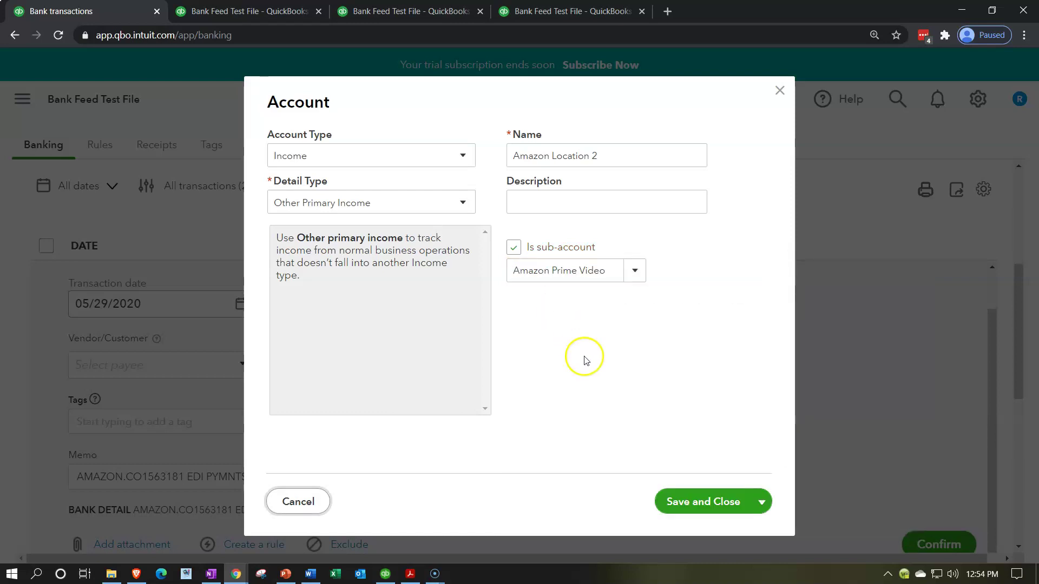
{"action": "left_click", "coordinate": [676, 500]}
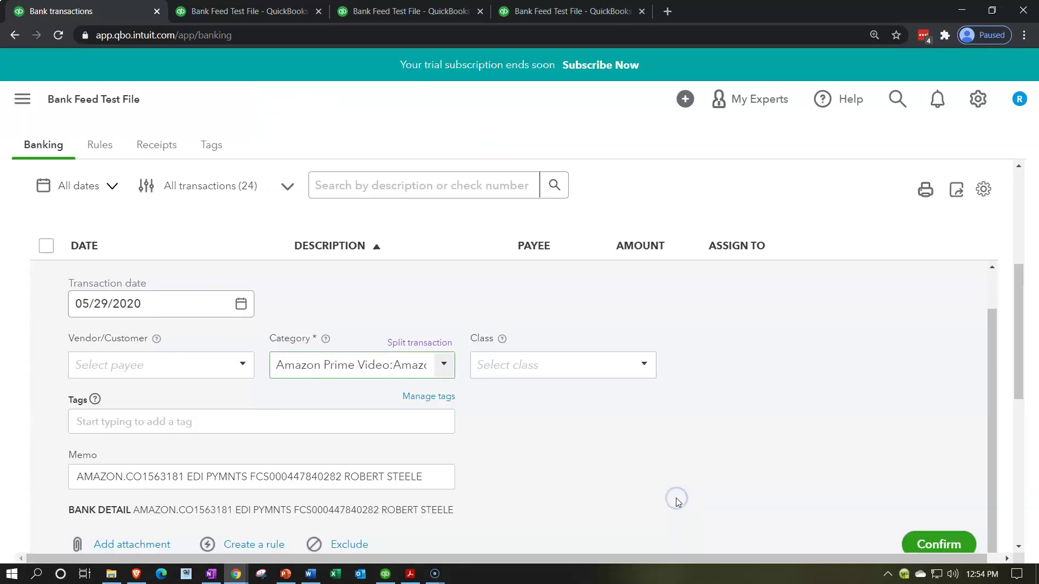
Create a bank rule from the $3.82 deposit and name it Amazon Location 2
{"action": "scroll", "coordinate": [649, 447], "scroll_direction": "down", "scroll_amount": 1}
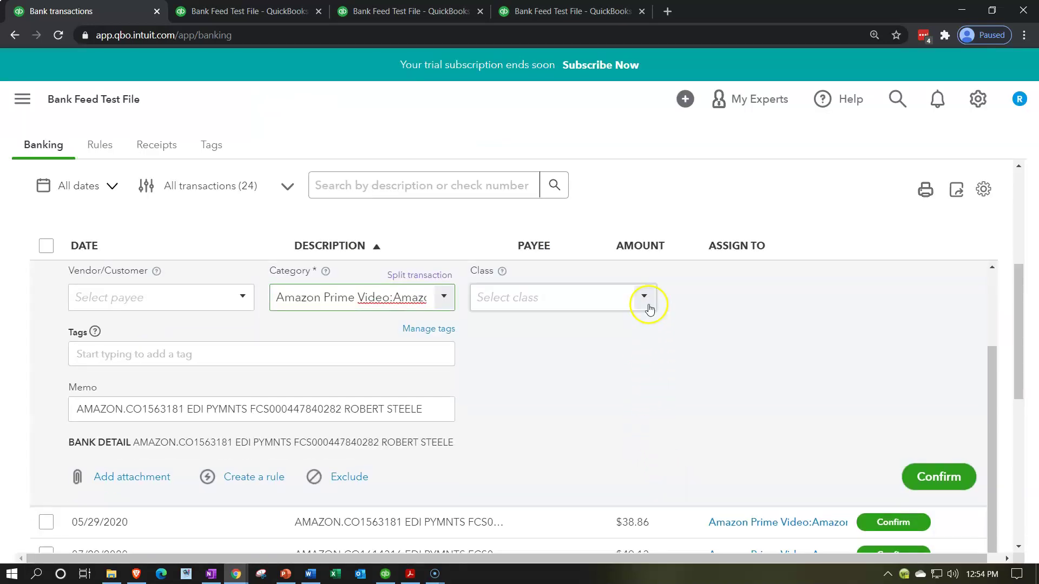
{"action": "left_click", "coordinate": [265, 477]}
{"action": "left_click", "coordinate": [685, 163]}
{"action": "type", "text": "Amazon Location 2"}
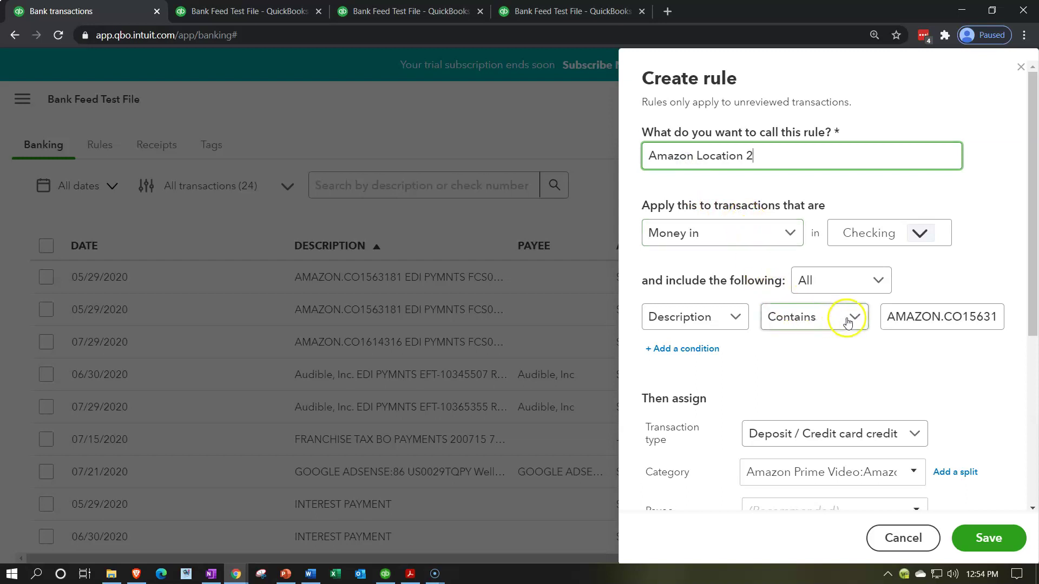
Shorten the rule's Description contains text to AMAZON.CO1563181 and save the rule
{"action": "left_click", "coordinate": [936, 319]}
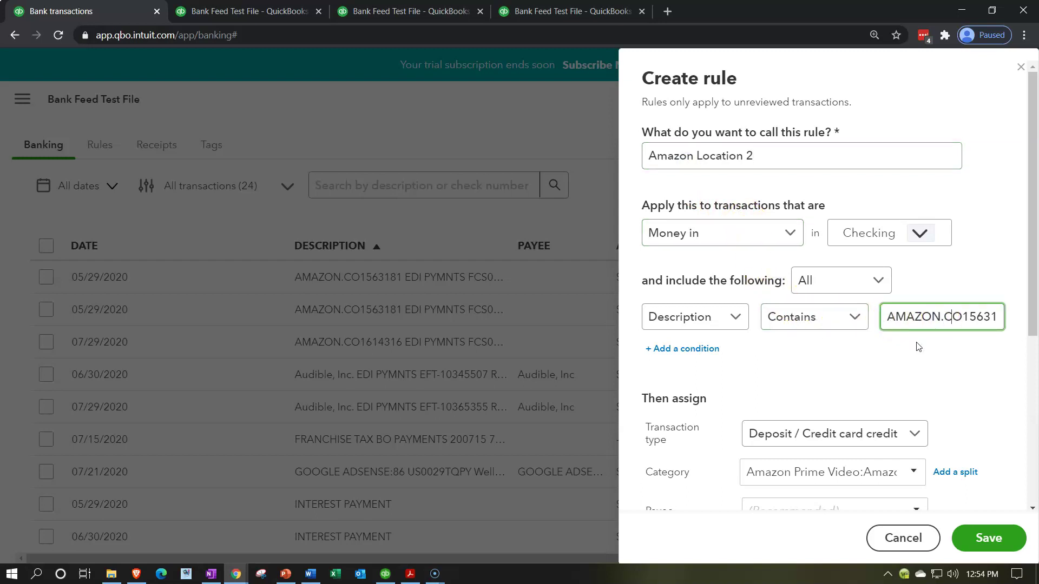
{"action": "type", "text": "3181 E"}
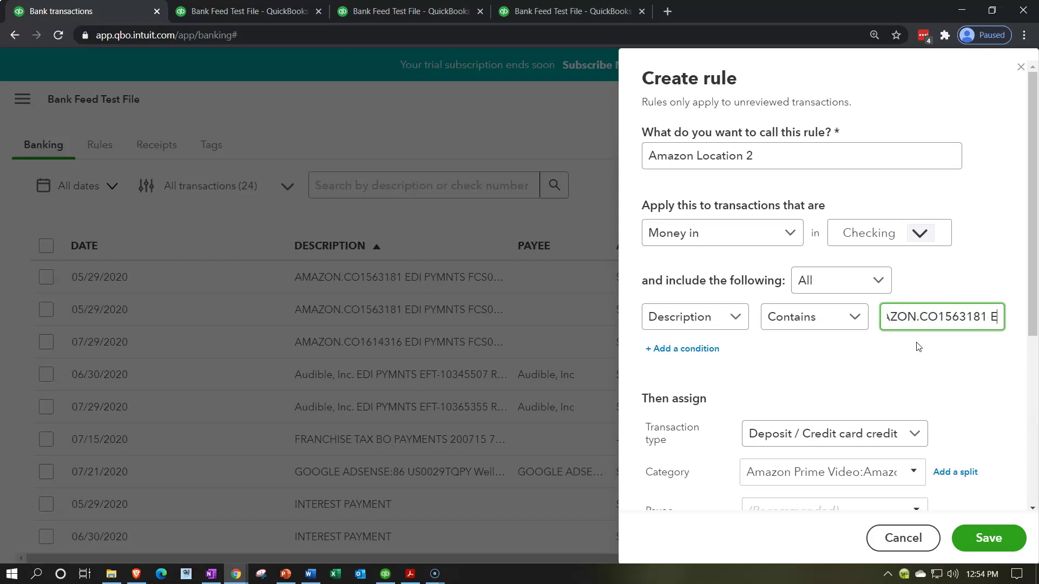
{"action": "key", "text": "ctrl+shift+Right"}
{"action": "key", "text": "ctrl+shift+Right"}
{"action": "key", "text": "ctrl+shift+Right"}
{"action": "key", "text": "ctrl+shift+Right"}
{"action": "key", "text": "ctrl+shift+Right"}
{"action": "key", "text": "ctrl+shift+Right"}
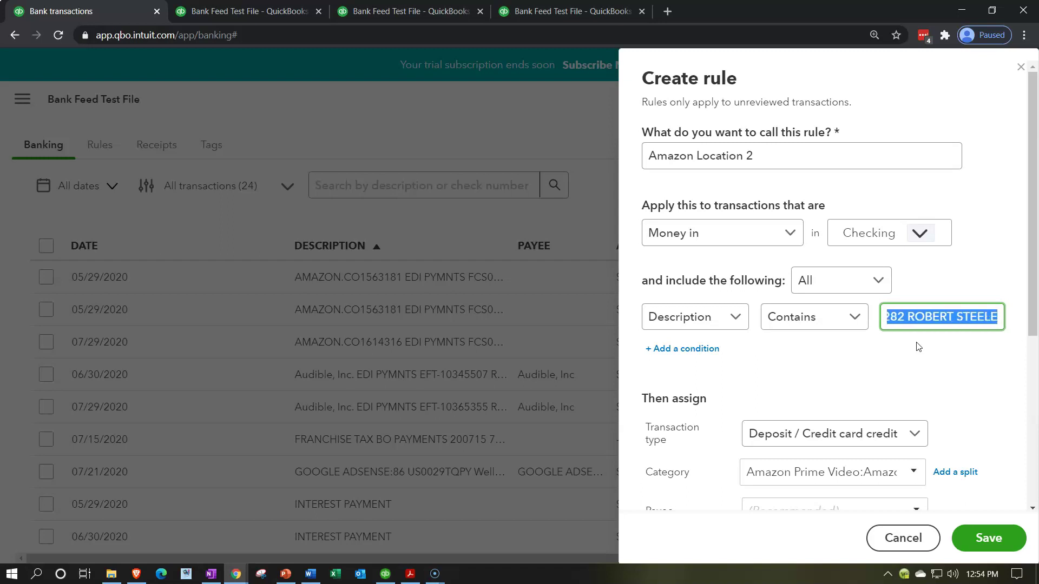
{"action": "key", "text": "BackSpace"}
{"action": "left_click", "coordinate": [817, 389]}
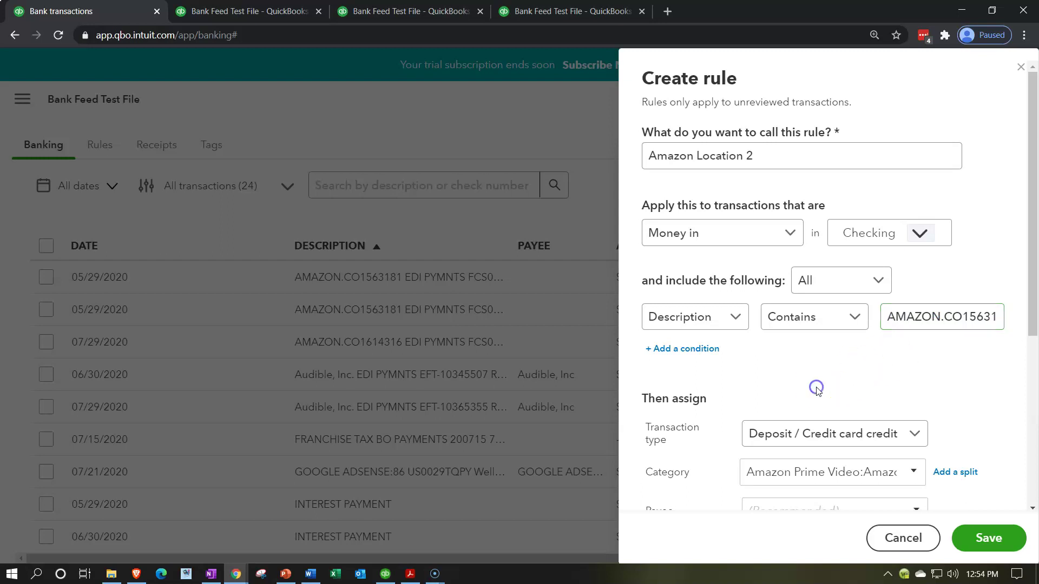
{"action": "scroll", "coordinate": [817, 392], "scroll_direction": "down", "scroll_amount": 3}
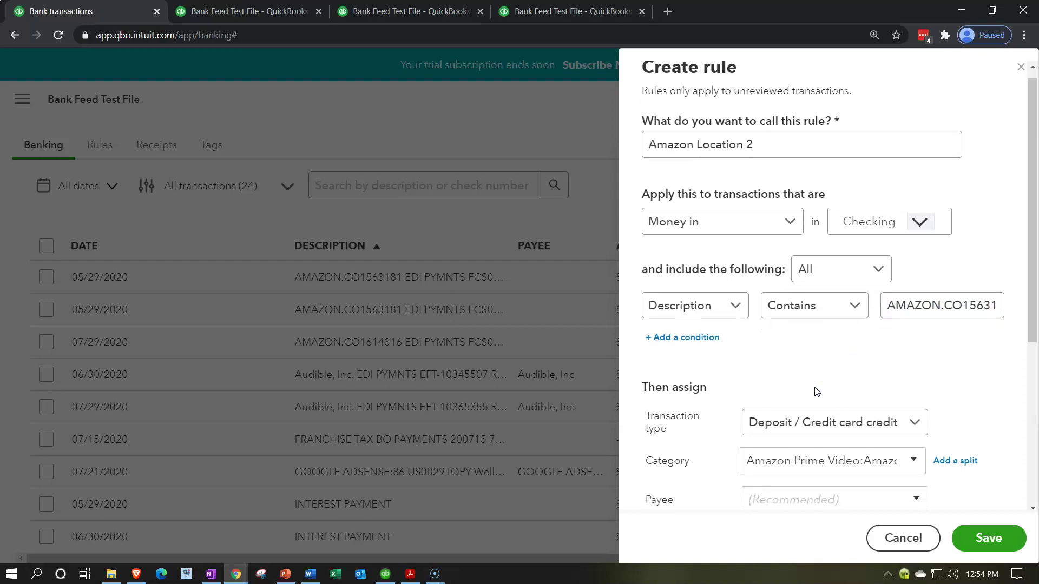
{"action": "scroll", "coordinate": [698, 409], "scroll_direction": "down", "scroll_amount": 1}
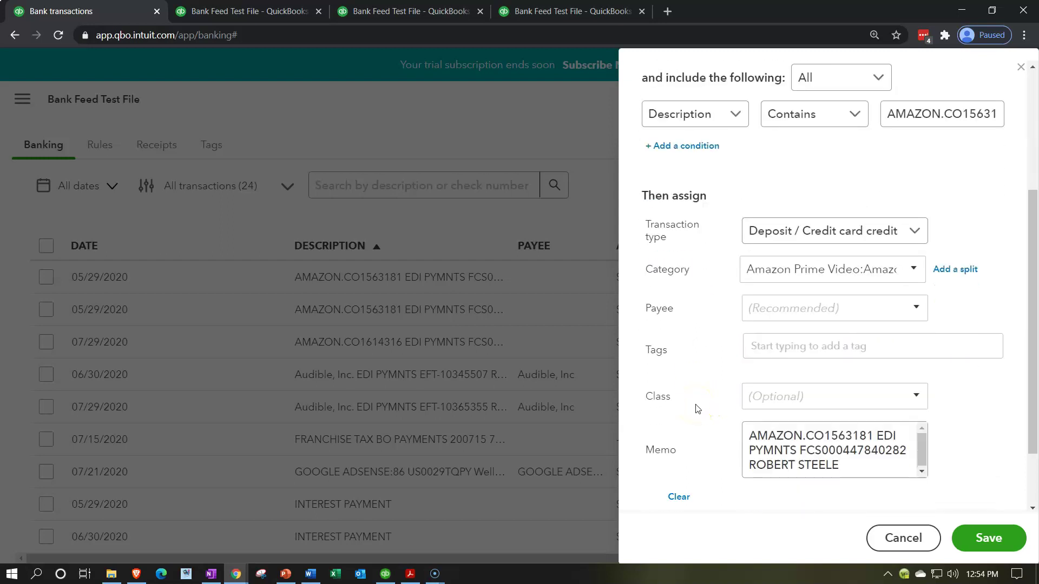
{"action": "left_click", "coordinate": [975, 538]}
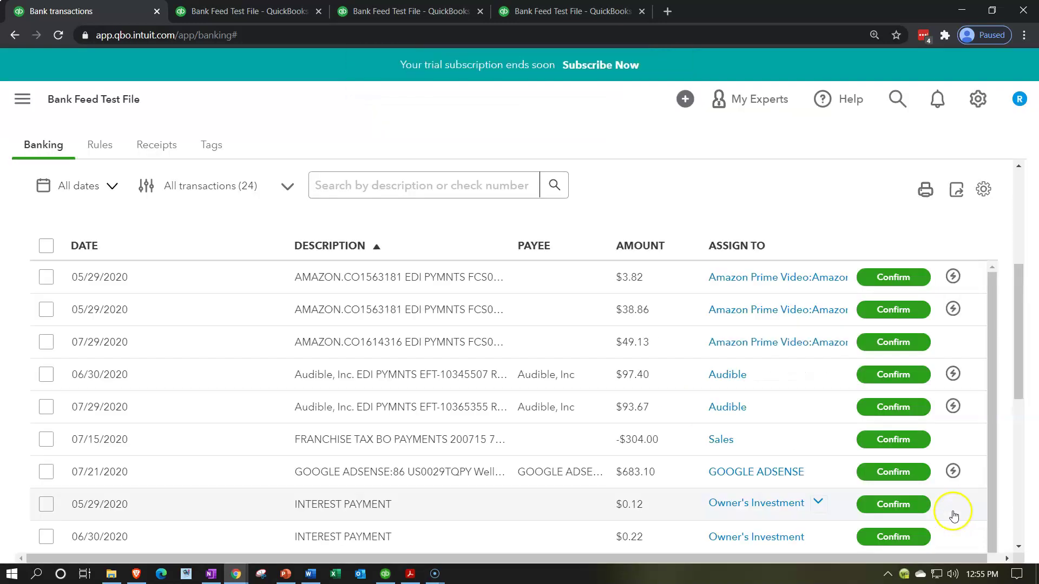
Confirm the two AMAZON.CO1563181 deposits of 05/29/2020, $3.82 and $38.86
{"action": "left_click", "coordinate": [900, 280]}
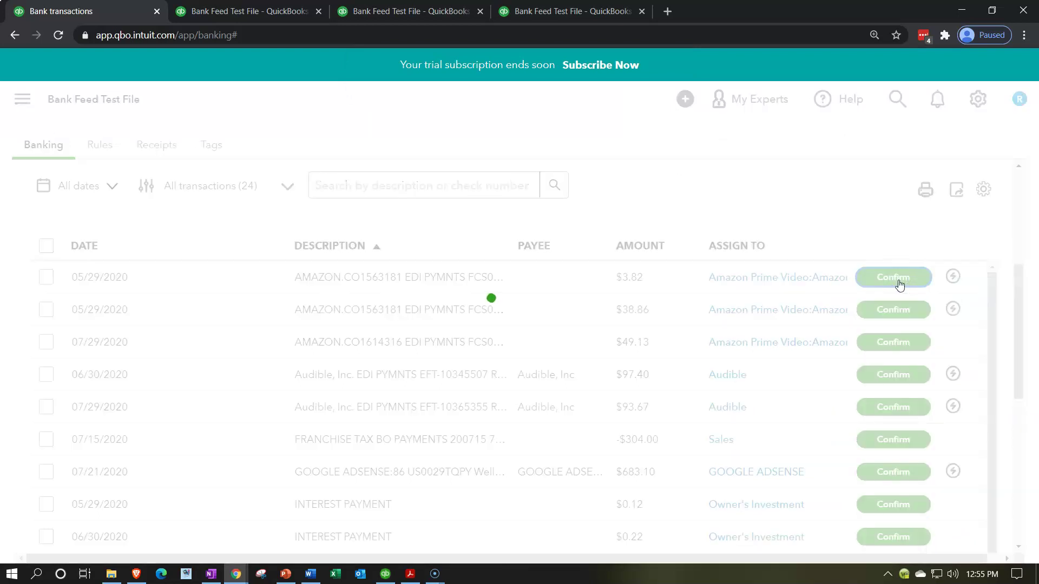
{"action": "left_click", "coordinate": [888, 308]}
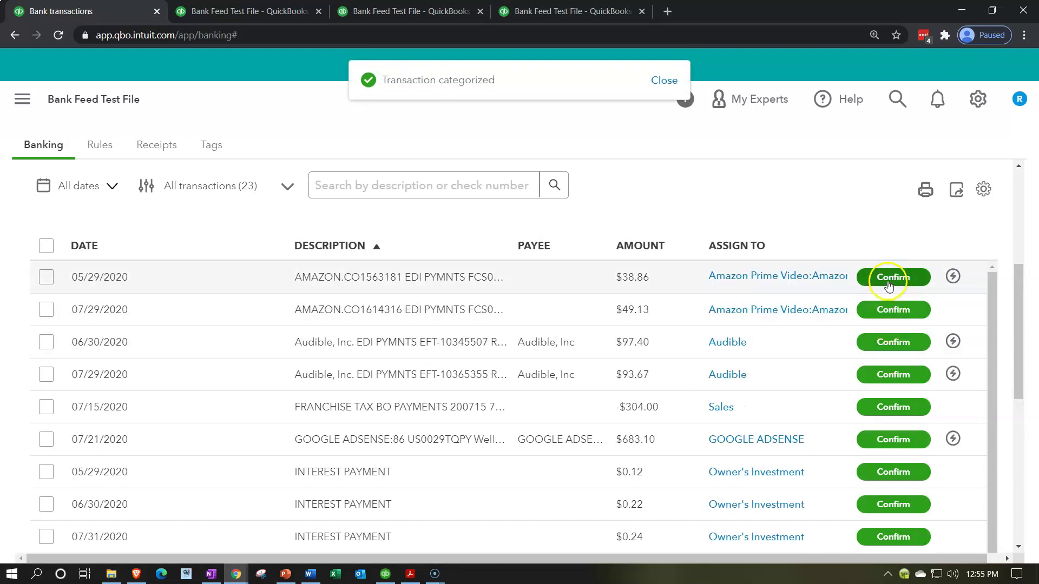
{"action": "left_click", "coordinate": [888, 281]}
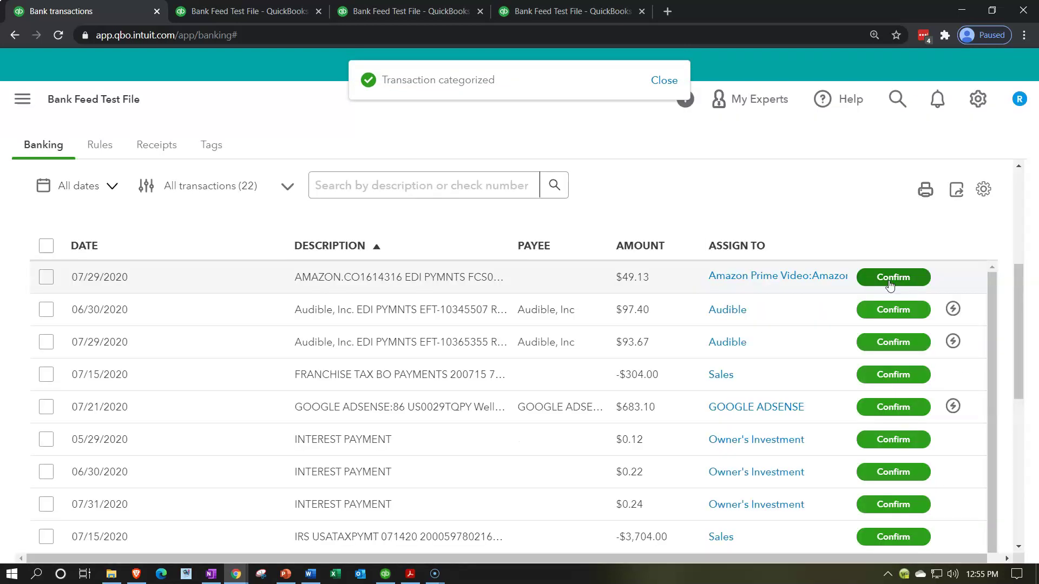
Rerun the January - December 2020 Profit and Loss report and check the Amazon Prime Video sub-accounts under Income
{"action": "left_click", "coordinate": [550, 12]}
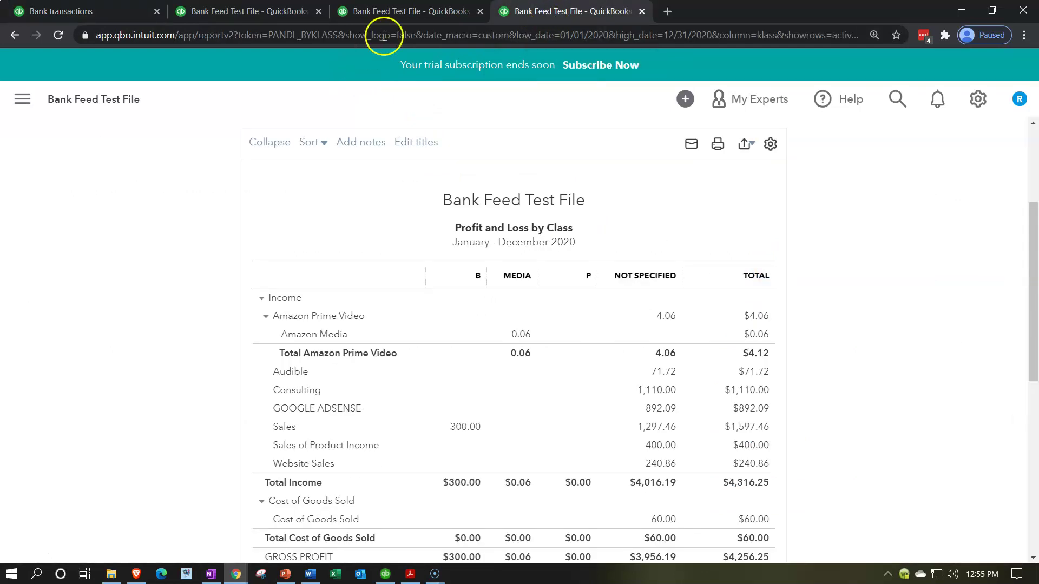
{"action": "left_click", "coordinate": [387, 11]}
{"action": "scroll", "coordinate": [217, 298], "scroll_direction": "up", "scroll_amount": 4}
{"action": "left_click", "coordinate": [680, 262]}
{"action": "scroll", "coordinate": [265, 401], "scroll_direction": "down", "scroll_amount": 3}
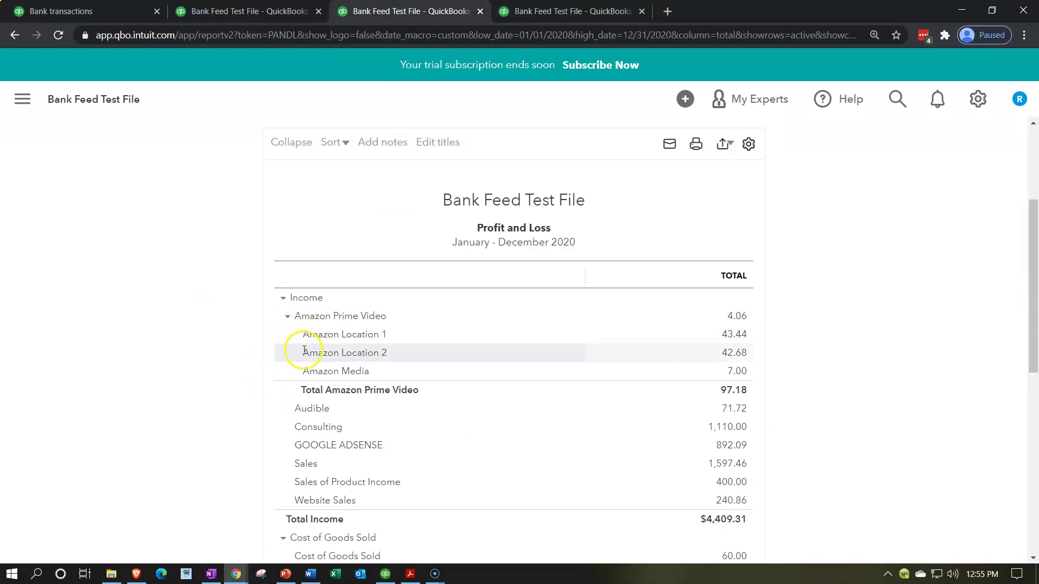
Collapse and re-expand Amazon Prime Video under Income to compare the combined total with its sub-accounts
{"action": "left_click", "coordinate": [287, 319]}
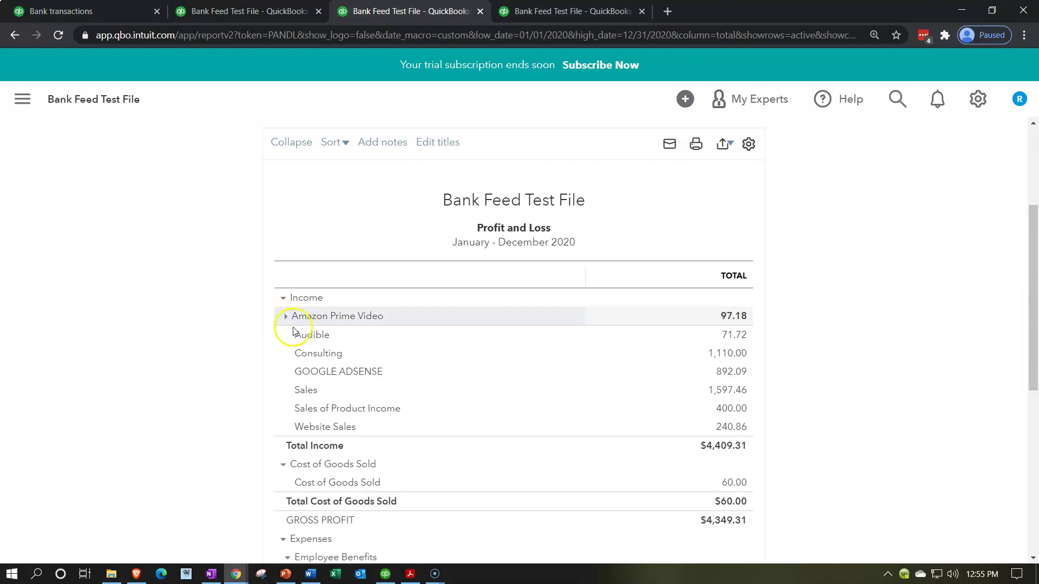
{"action": "left_click", "coordinate": [287, 317]}
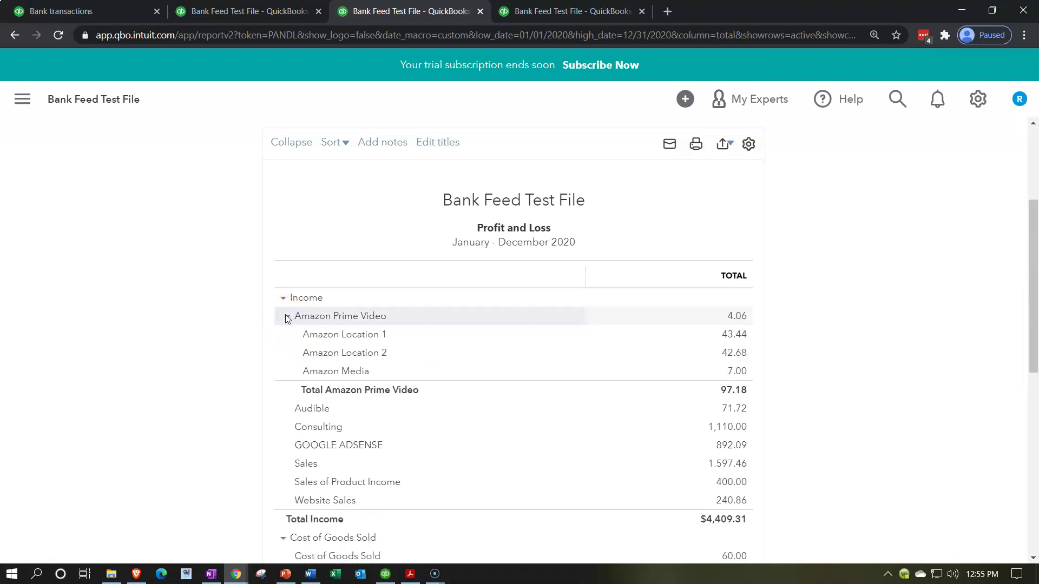
Return to the bank transactions and add Amazon Location 3 as a new customer for the 07/29/2020 AMAZON.CO1614316 deposit, copying the name
{"action": "left_click", "coordinate": [115, 13]}
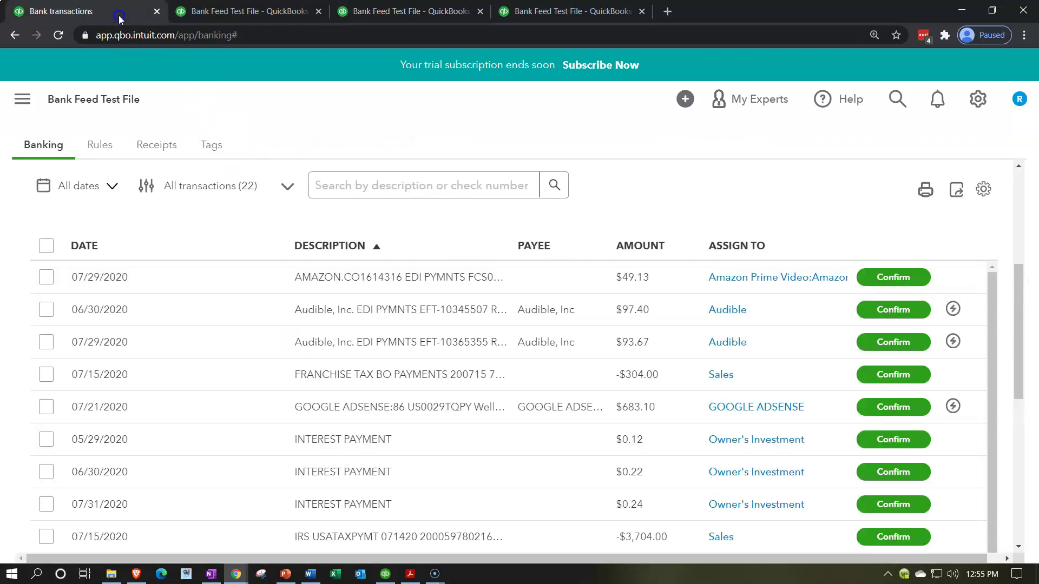
{"action": "scroll", "coordinate": [347, 374], "scroll_direction": "up", "scroll_amount": 1}
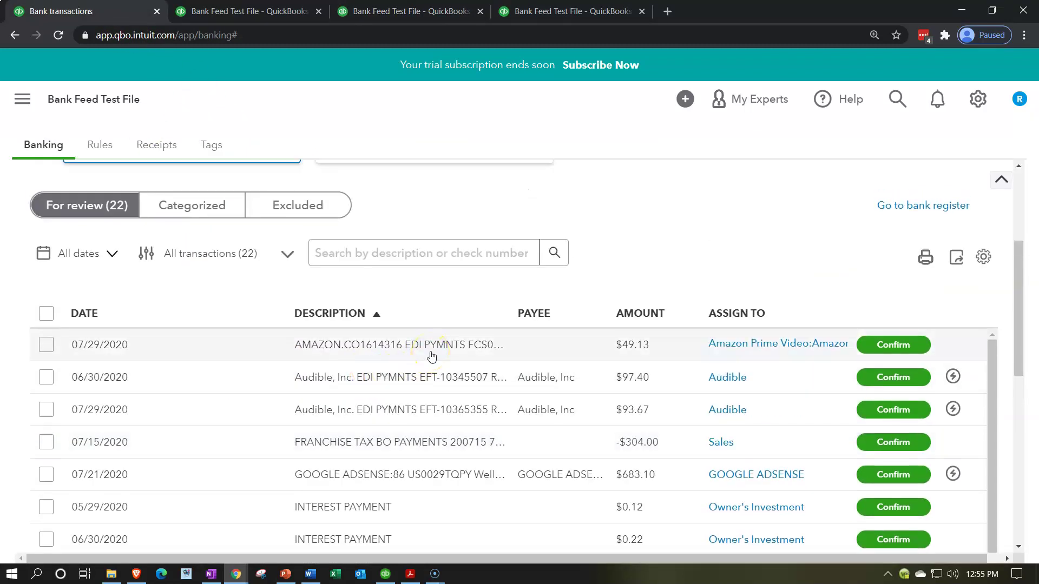
{"action": "left_click", "coordinate": [432, 356]}
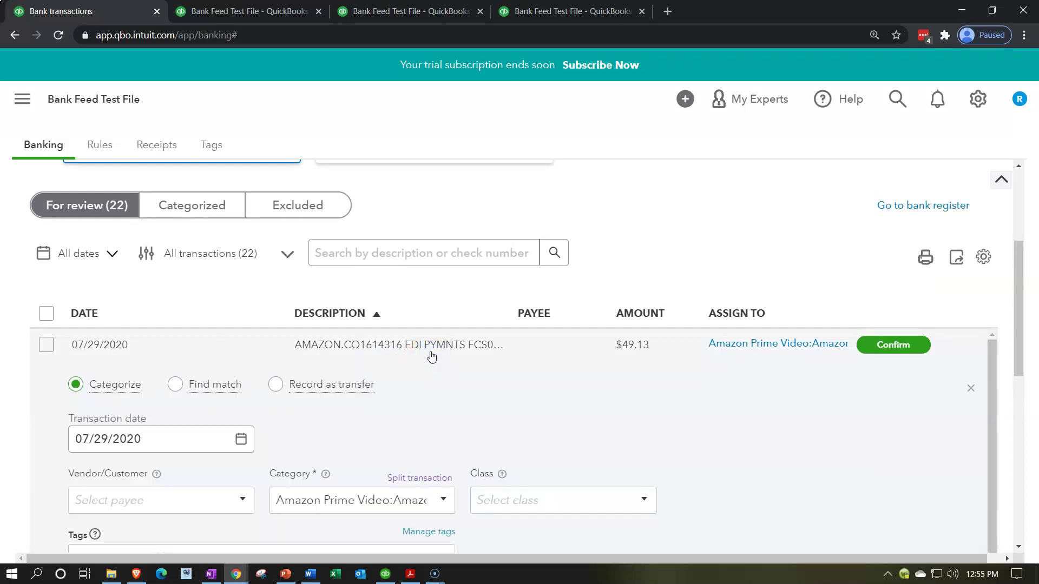
{"action": "scroll", "coordinate": [190, 443], "scroll_direction": "down", "scroll_amount": 1}
{"action": "left_click", "coordinate": [172, 437]}
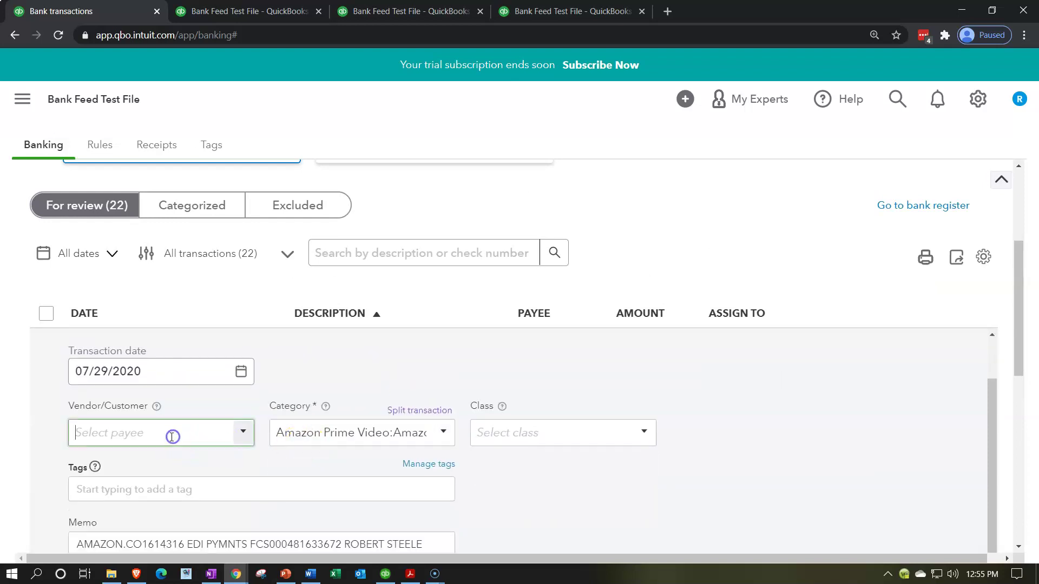
{"action": "type", "text": "Amazon Location 1"}
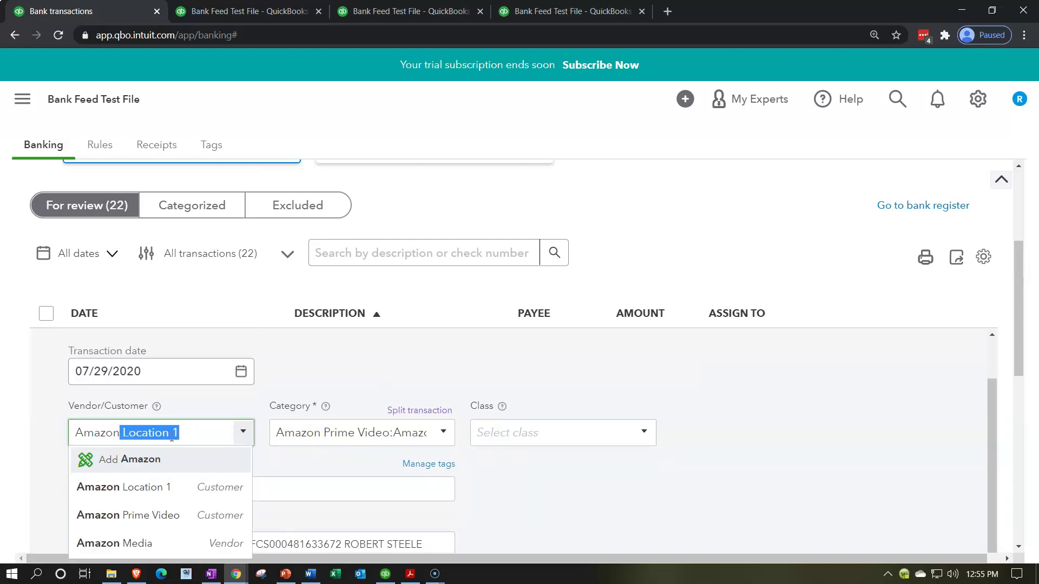
{"action": "key", "text": "Right"}
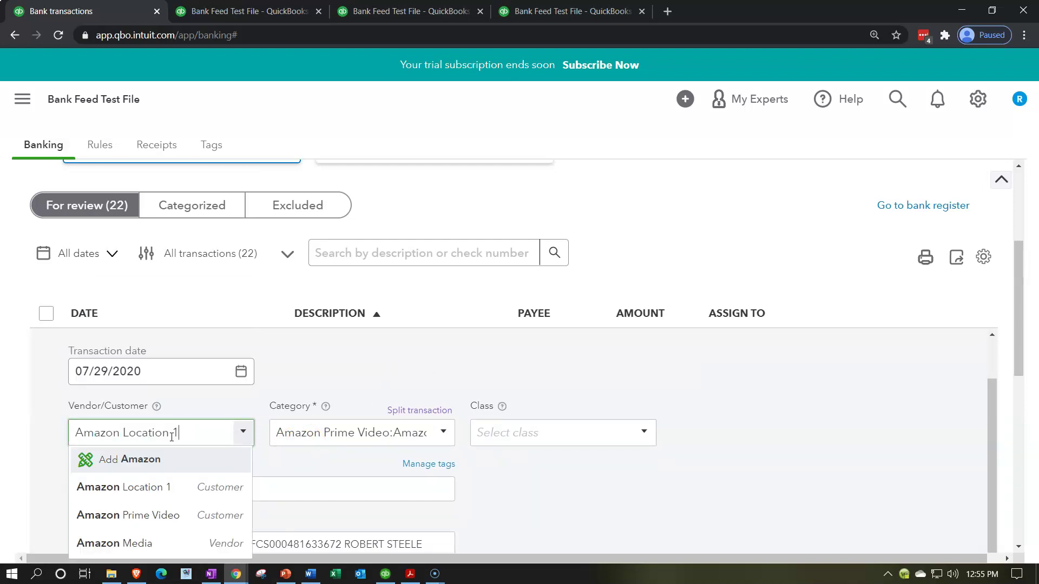
{"action": "type", "text": "3"}
{"action": "key", "text": "shift+Left"}
{"action": "key", "text": "shift+Left"}
{"action": "key", "text": "shift+Left"}
{"action": "key", "text": "shift+Left"}
{"action": "key", "text": "shift+Left"}
{"action": "key", "text": "shift+Left"}
{"action": "key", "text": "shift+Left"}
{"action": "key", "text": "shift+Left"}
{"action": "key", "text": "shift+Left"}
{"action": "key", "text": "shift+Left"}
{"action": "key", "text": "shift+Left"}
{"action": "key", "text": "shift+Left"}
{"action": "key", "text": "shift+Left"}
{"action": "key", "text": "shift+Left"}
{"action": "key", "text": "shift+Left"}
{"action": "key", "text": "shift+Left"}
{"action": "key", "text": "ctrl+c"}
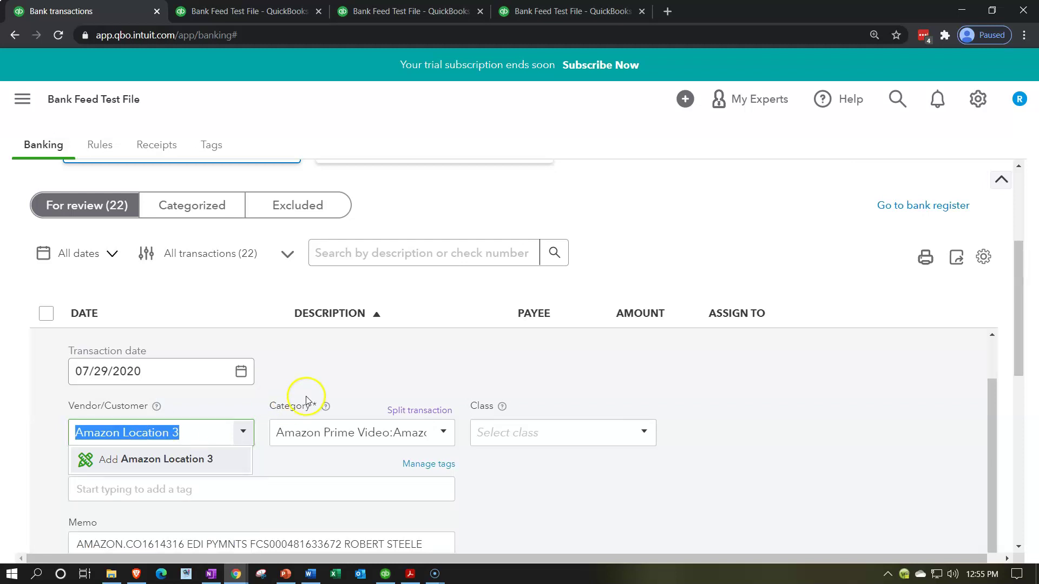
{"action": "key", "text": "Return"}
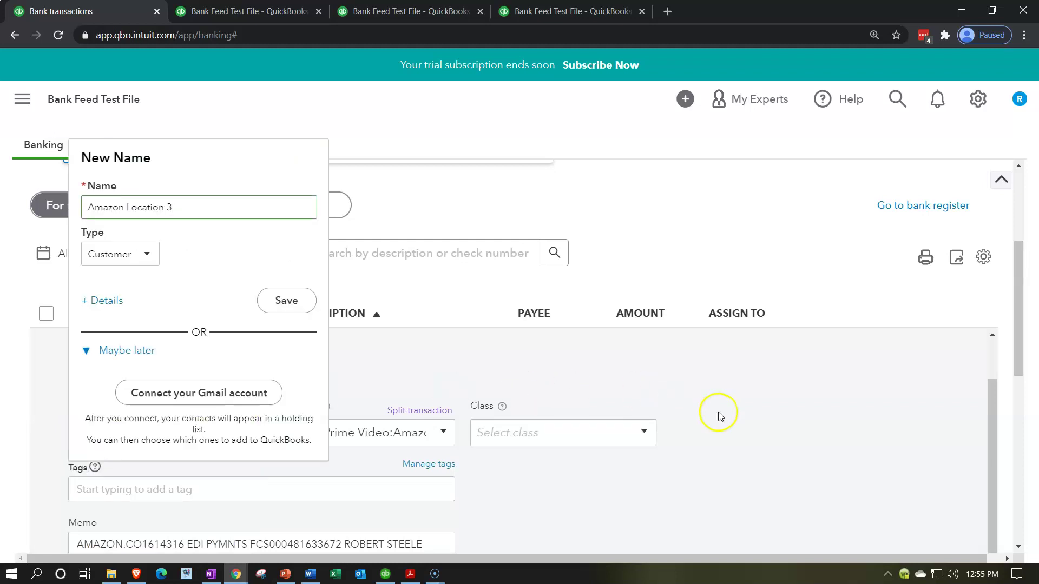
{"action": "left_click", "coordinate": [286, 302]}
Create an Income account named Amazon Location 3 with detail type Other Primary Income as the deposit's category
{"action": "scroll", "coordinate": [701, 364], "scroll_direction": "down", "scroll_amount": 1}
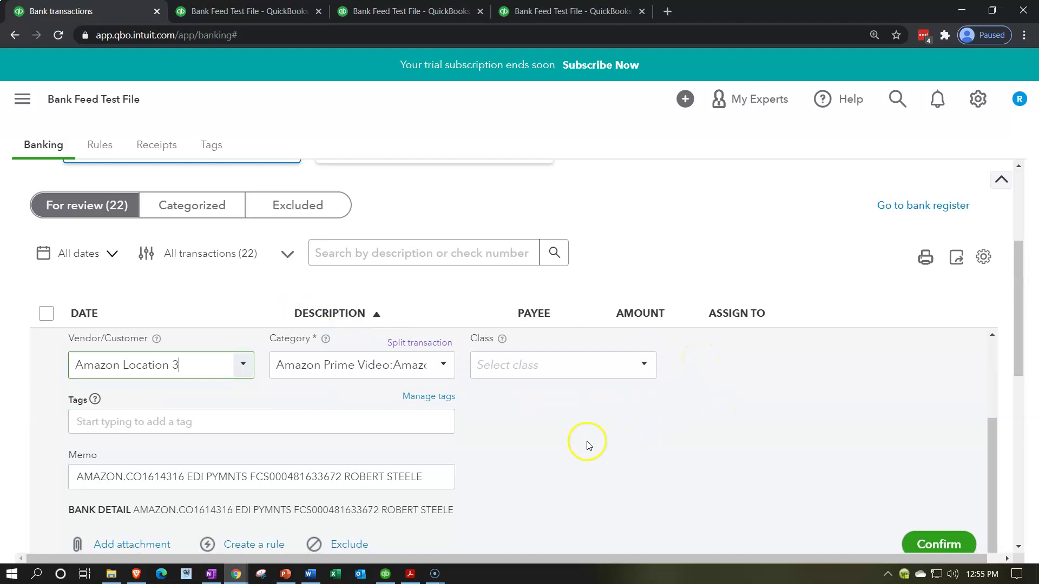
{"action": "scroll", "coordinate": [568, 452], "scroll_direction": "down", "scroll_amount": 1}
{"action": "scroll", "coordinate": [554, 461], "scroll_direction": "up", "scroll_amount": 2}
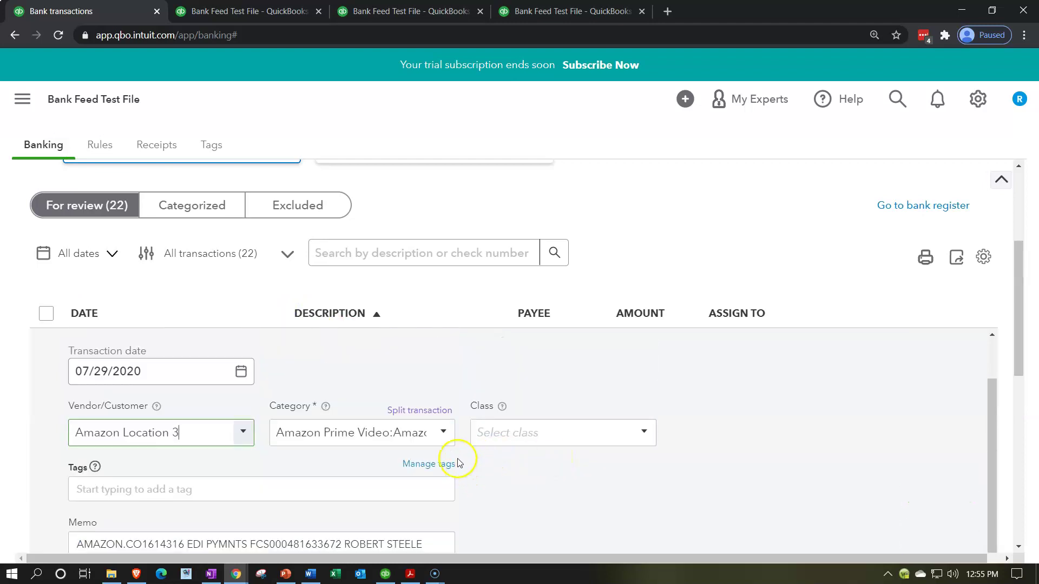
{"action": "left_click", "coordinate": [445, 433]}
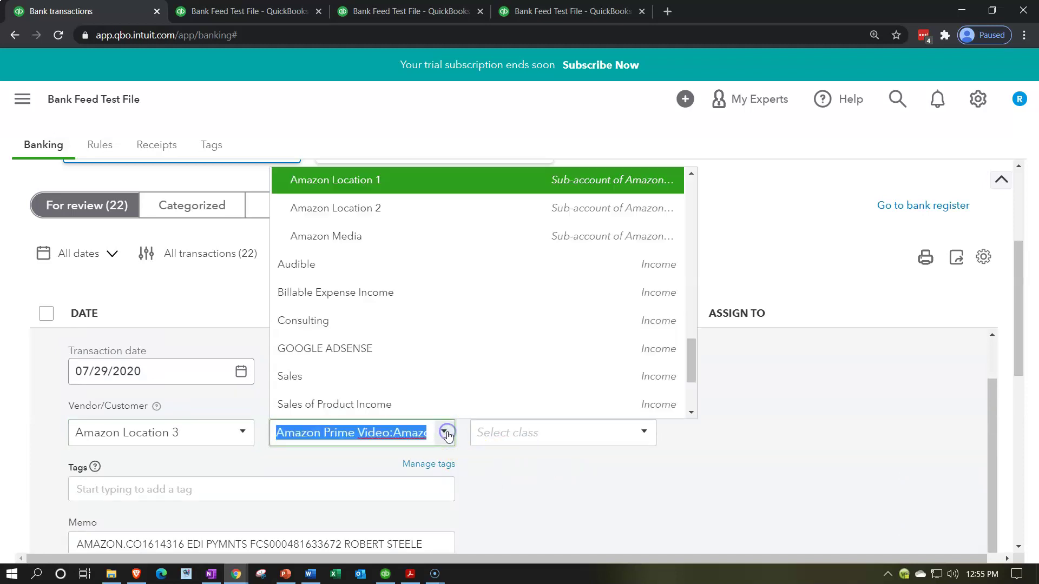
{"action": "scroll", "coordinate": [440, 302], "scroll_direction": "up", "scroll_amount": 5}
{"action": "scroll", "coordinate": [447, 305], "scroll_direction": "up", "scroll_amount": 5}
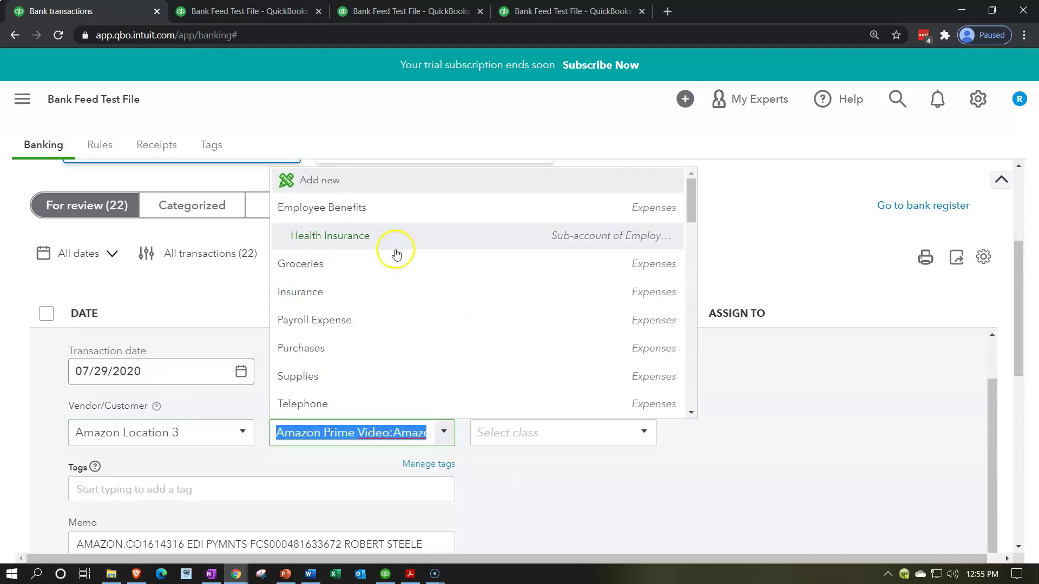
{"action": "left_click", "coordinate": [341, 178]}
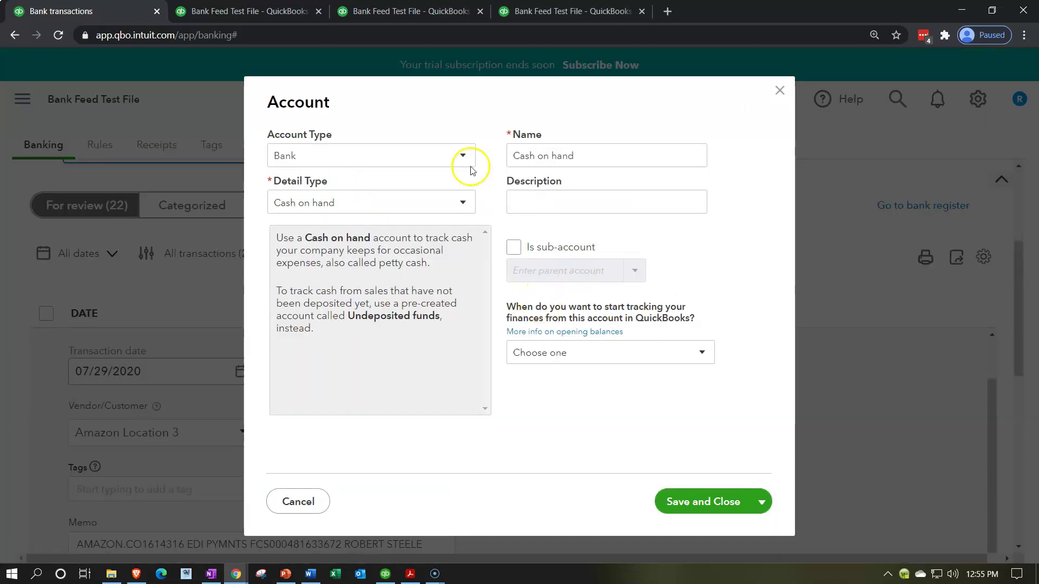
{"action": "left_click", "coordinate": [405, 155]}
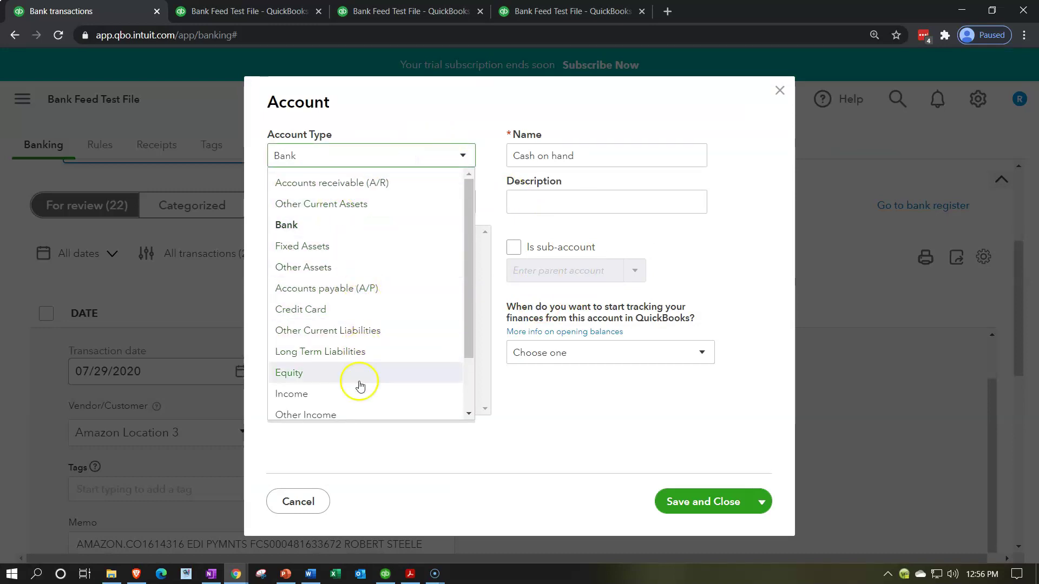
{"action": "scroll", "coordinate": [359, 383], "scroll_direction": "down", "scroll_amount": 1}
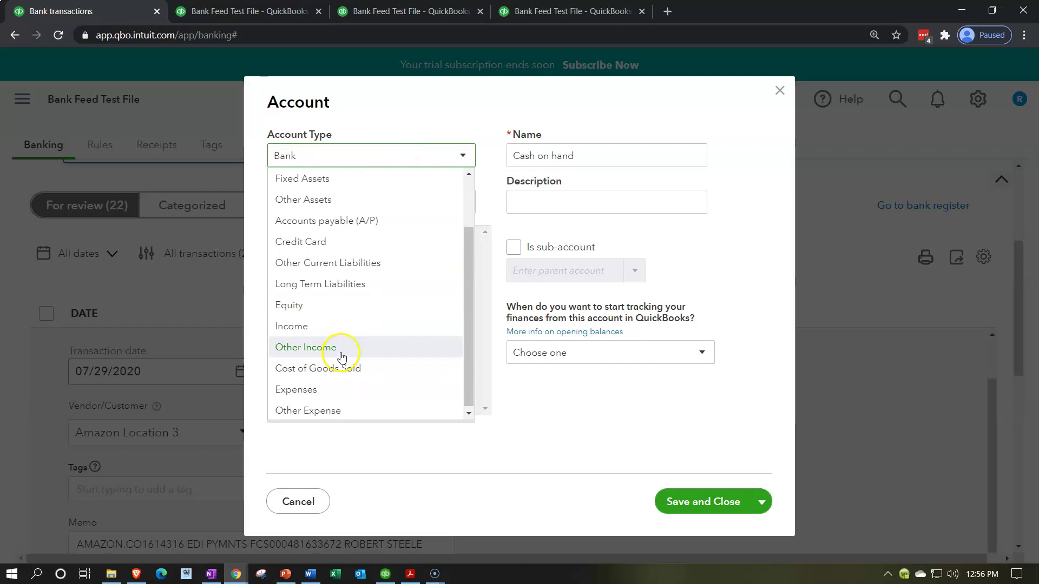
{"action": "left_click", "coordinate": [331, 326]}
{"action": "left_click", "coordinate": [458, 205]}
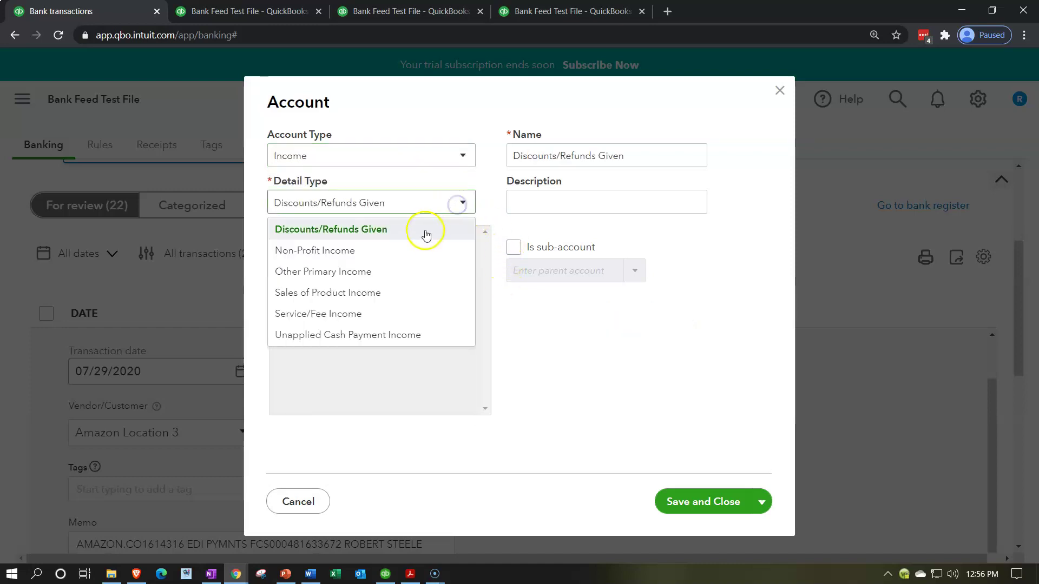
{"action": "left_click", "coordinate": [408, 271]}
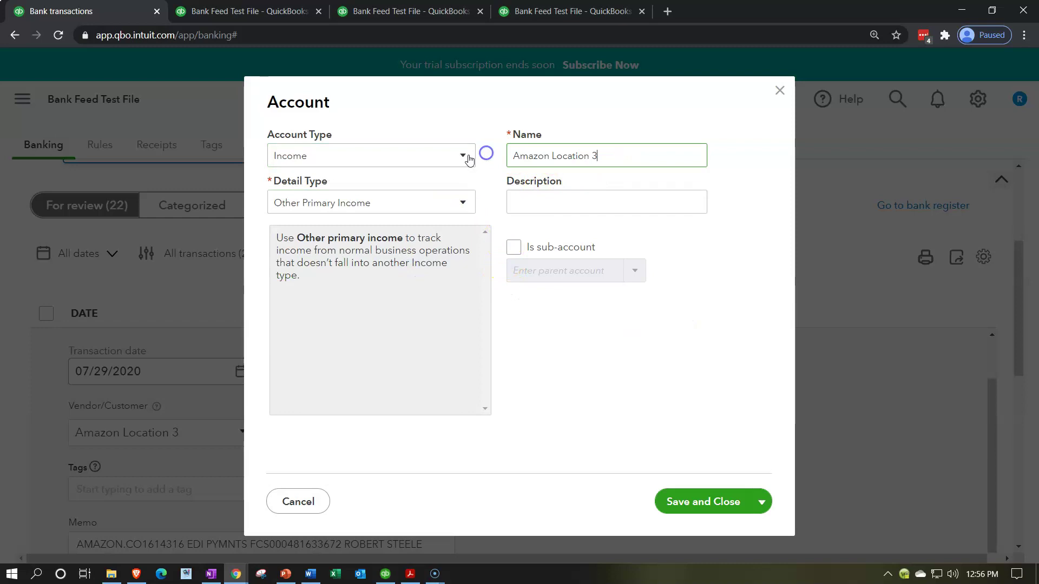
{"action": "left_click", "coordinate": [714, 494]}
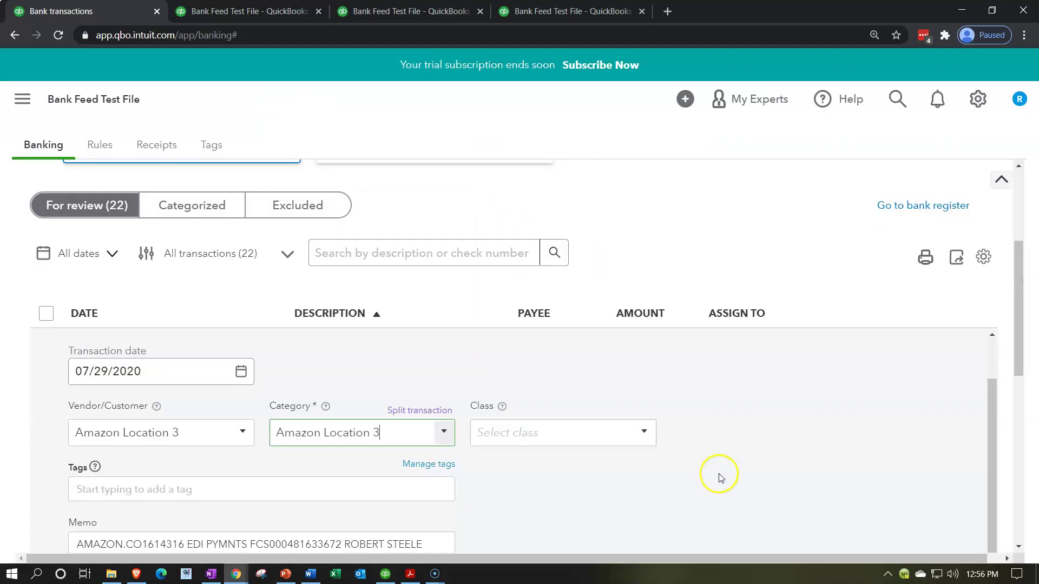
Create a bank rule from the 07/29/2020 Amazon deposit and name it Amazon Location 3
{"action": "key", "text": "ctrl+minus"}
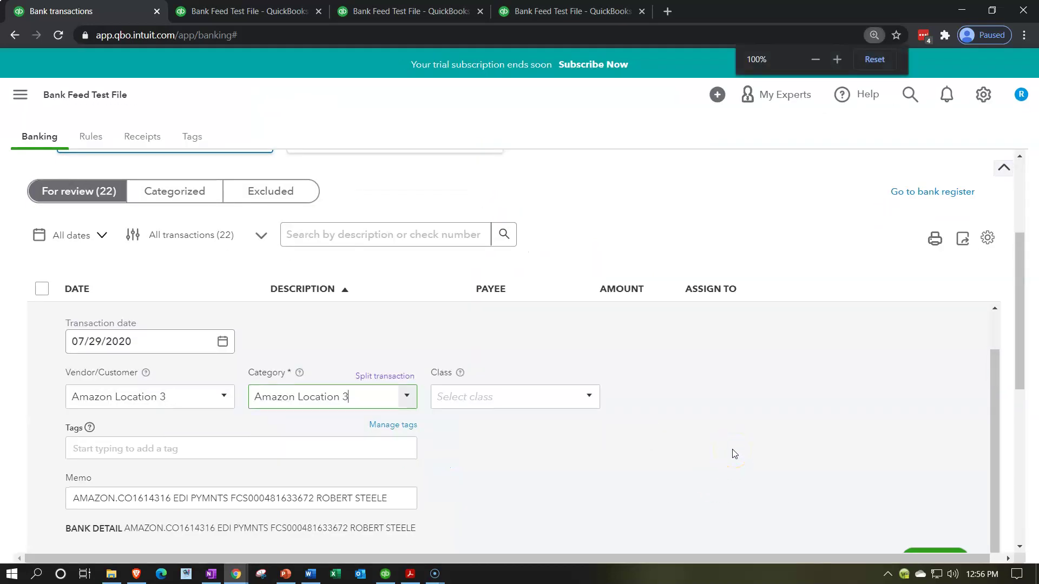
{"action": "scroll", "coordinate": [733, 453], "scroll_direction": "down", "scroll_amount": 1}
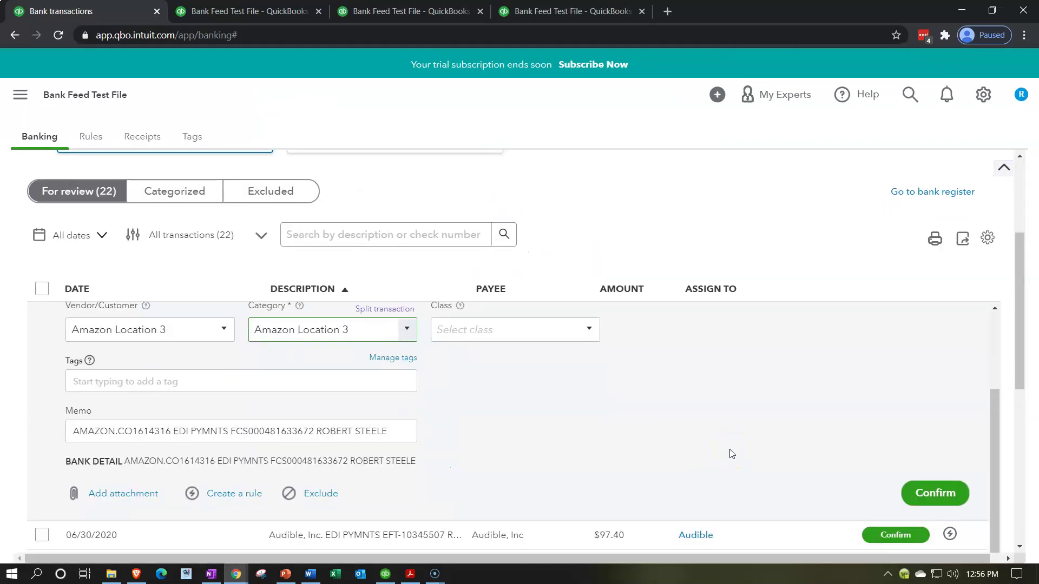
{"action": "left_click", "coordinate": [245, 494]}
{"action": "left_click", "coordinate": [714, 141]}
{"action": "key", "text": "ctrl+v"}
Shorten the rule's Description contains text to AMAZON.CO1614316
{"action": "left_click", "coordinate": [942, 292]}
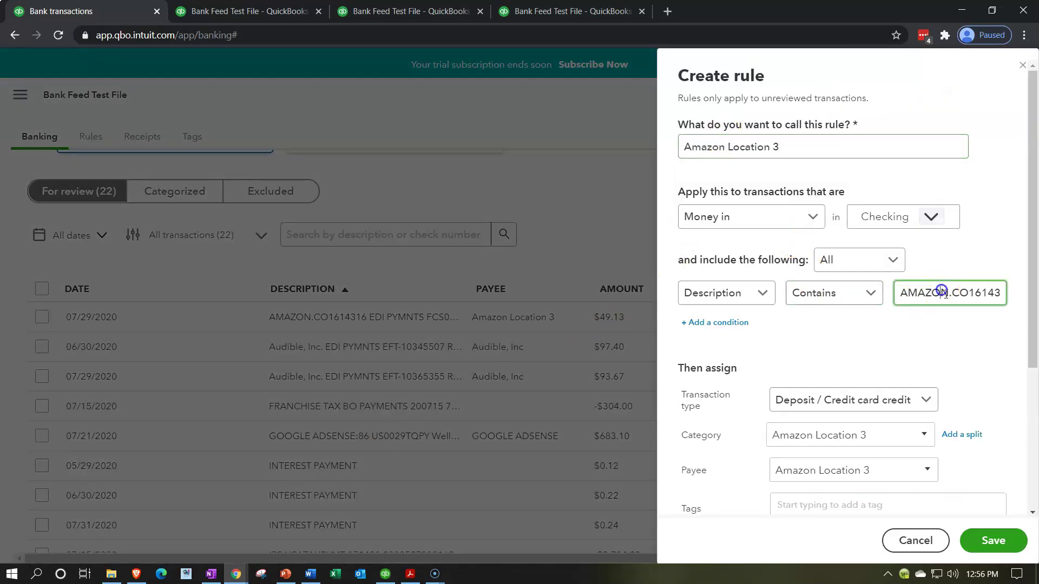
{"action": "key", "text": "Right"}
{"action": "key", "text": "Right"}
{"action": "key", "text": "Right"}
{"action": "key", "text": "Right"}
{"action": "key", "text": "Right"}
{"action": "key", "text": "Right"}
{"action": "key", "text": "Right"}
{"action": "key", "text": "Right"}
{"action": "key", "text": "Right"}
{"action": "key", "text": "Right"}
{"action": "key", "text": "Right"}
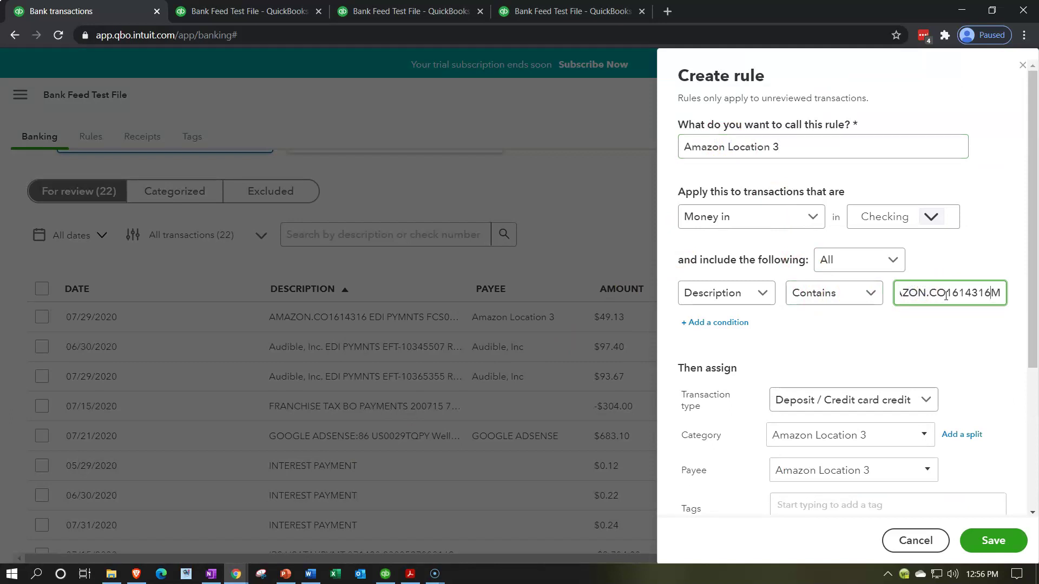
{"action": "key", "text": "shift+End"}
{"action": "key", "text": "Delete"}
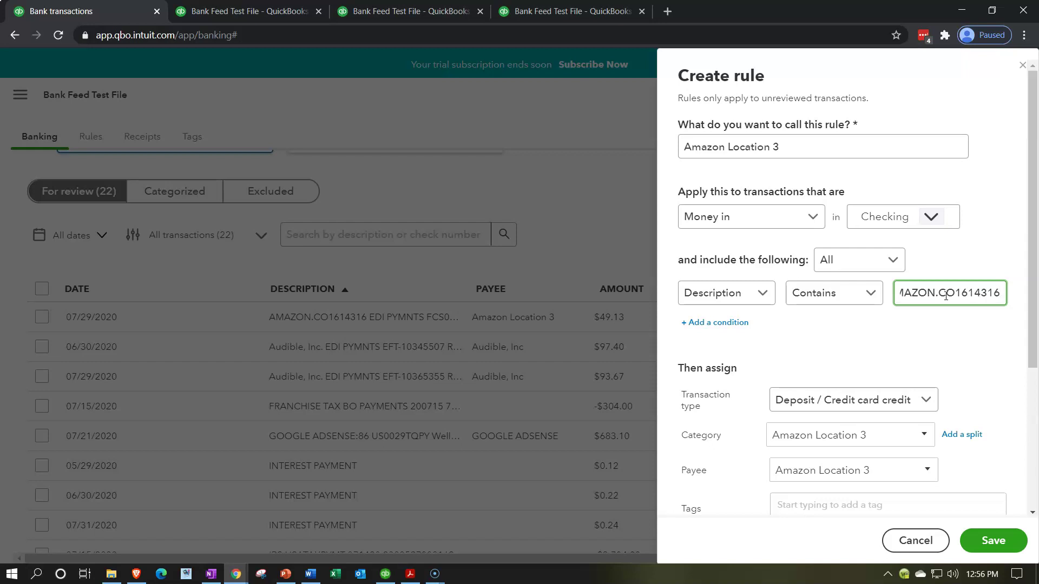
Save the Amazon Location 3 rule and confirm the 07/29/2020 Amazon deposit of $49.13
{"action": "left_click", "coordinate": [909, 356]}
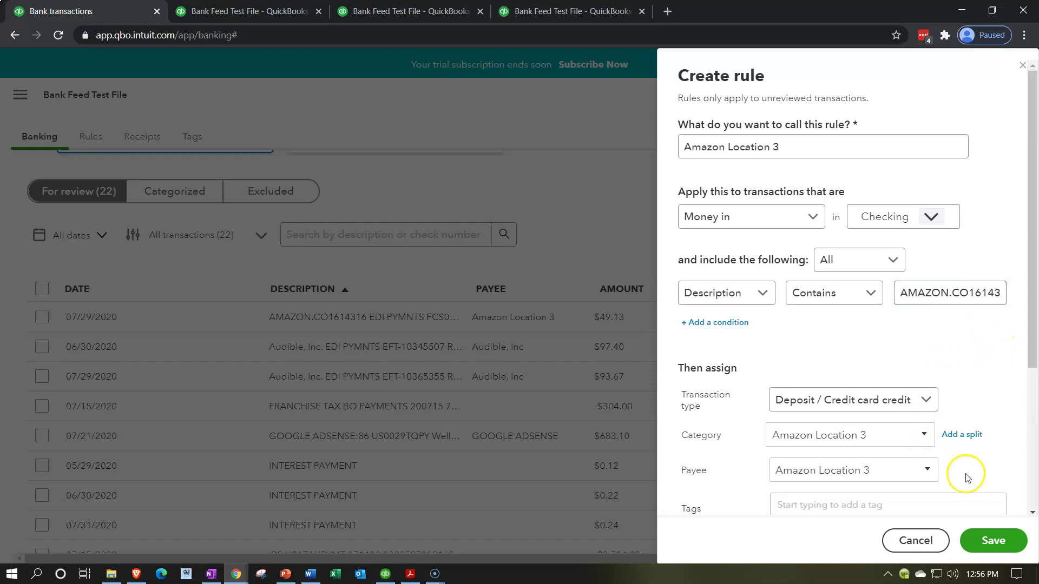
{"action": "left_click", "coordinate": [994, 539]}
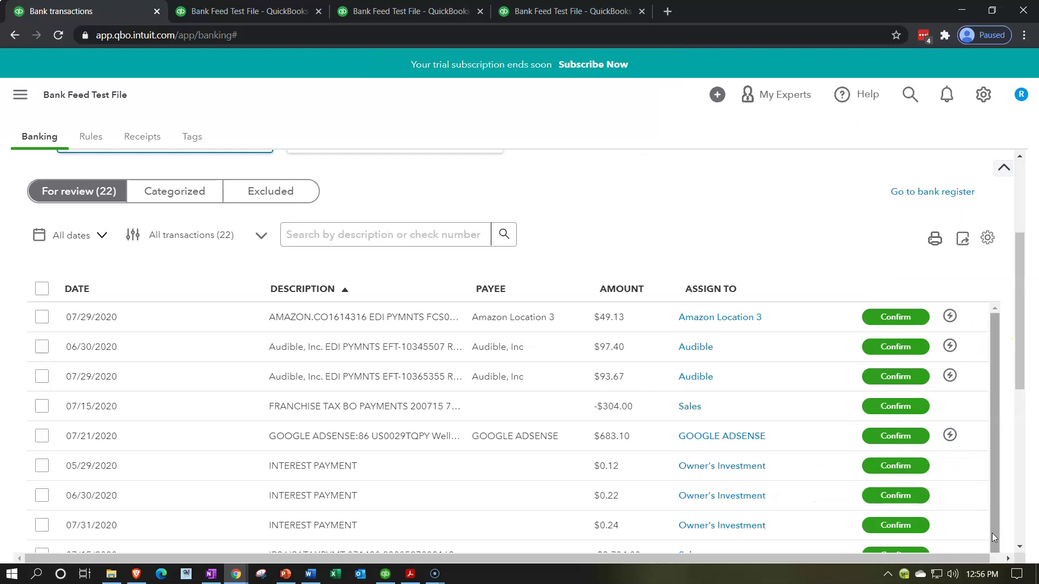
{"action": "left_click", "coordinate": [877, 324]}
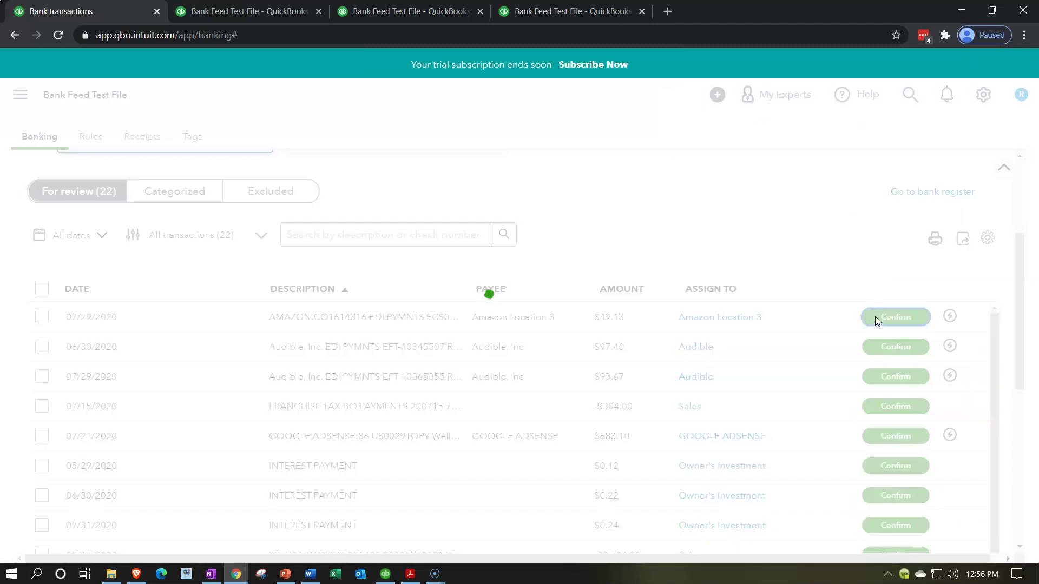
Rerun the January - December 2020 Profit and Loss report and compare Amazon Location 3 with the Amazon Prime Video group under Income
{"action": "left_click", "coordinate": [433, 11]}
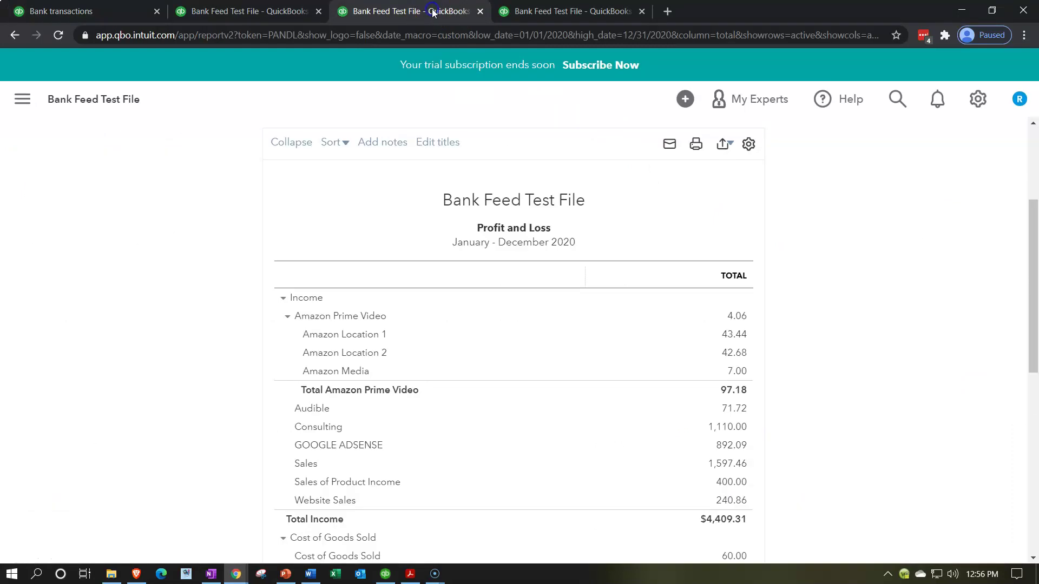
{"action": "left_click", "coordinate": [609, 243]}
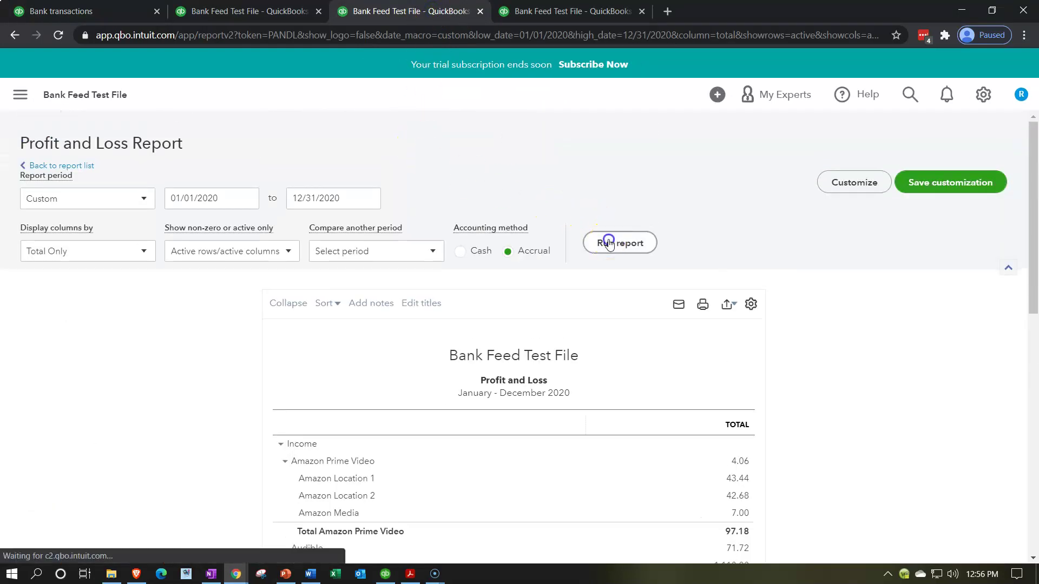
{"action": "scroll", "coordinate": [185, 374], "scroll_direction": "down", "scroll_amount": 3}
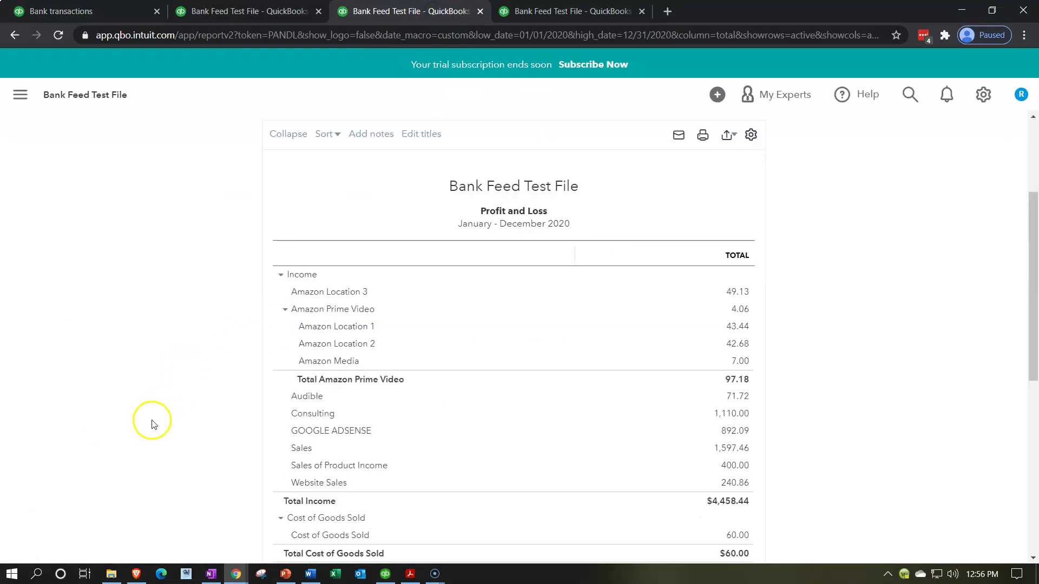
{"action": "key", "text": "ctrl+plus"}
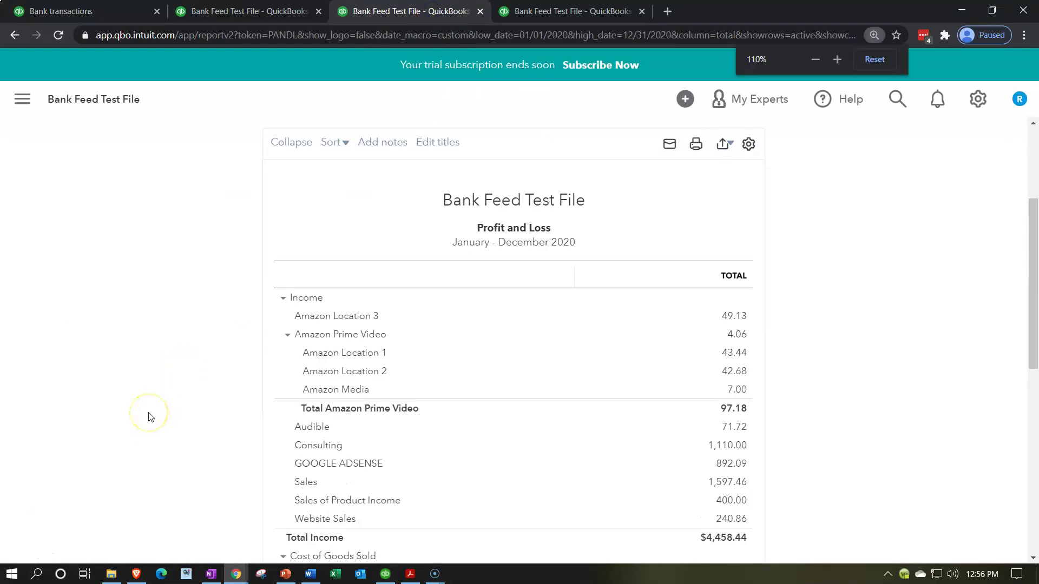
{"action": "scroll", "coordinate": [149, 415], "scroll_direction": "down", "scroll_amount": 1}
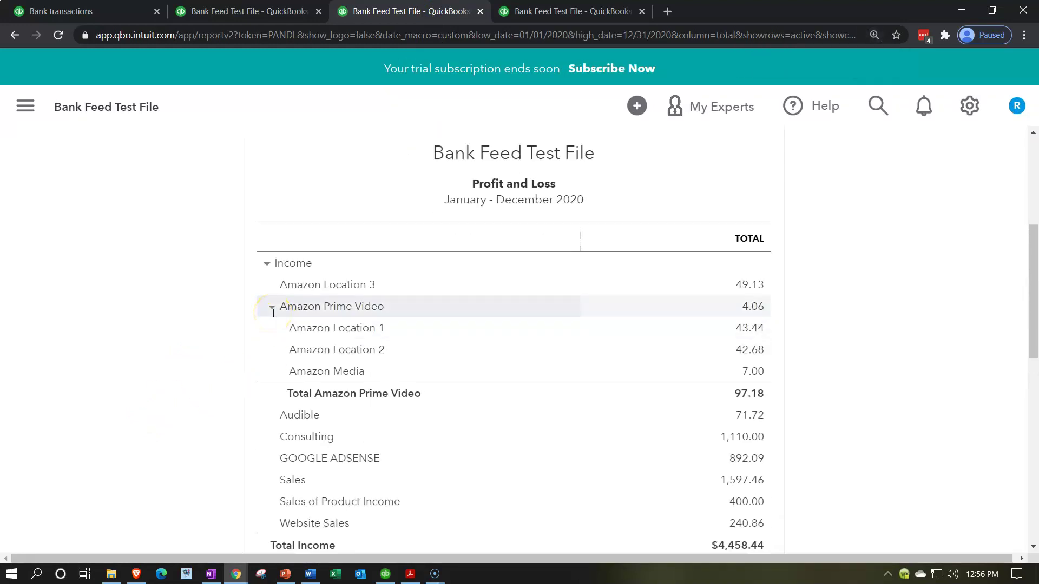
{"action": "left_click", "coordinate": [272, 308]}
{"action": "left_click", "coordinate": [272, 308]}
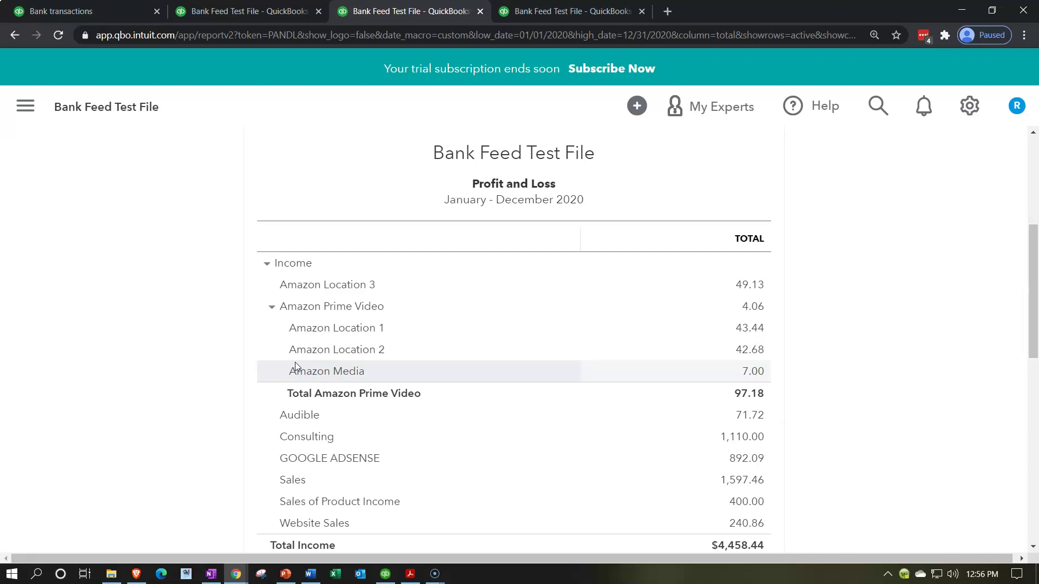
Bring up the January - December 2020 Profit and Loss by Class report
{"action": "left_click", "coordinate": [559, 14]}
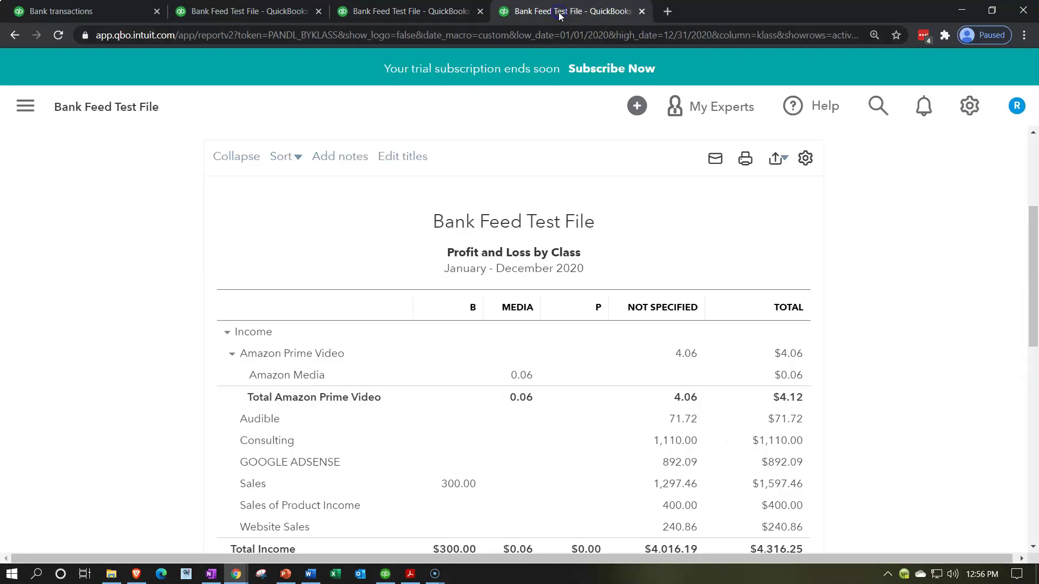